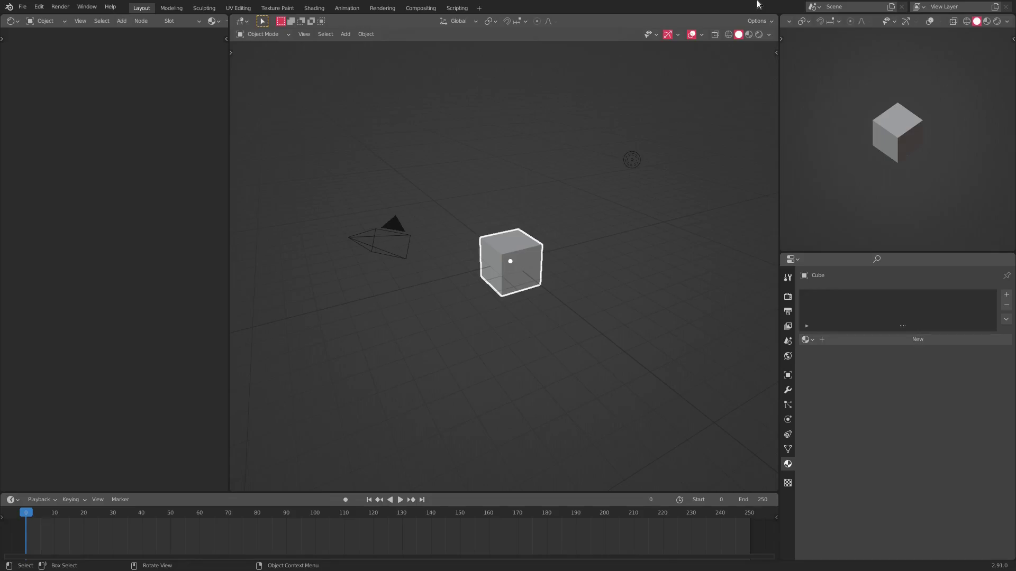
{"action": "middle_click_drag", "start_coordinate": [470, 164], "coordinate": [567, 195]}
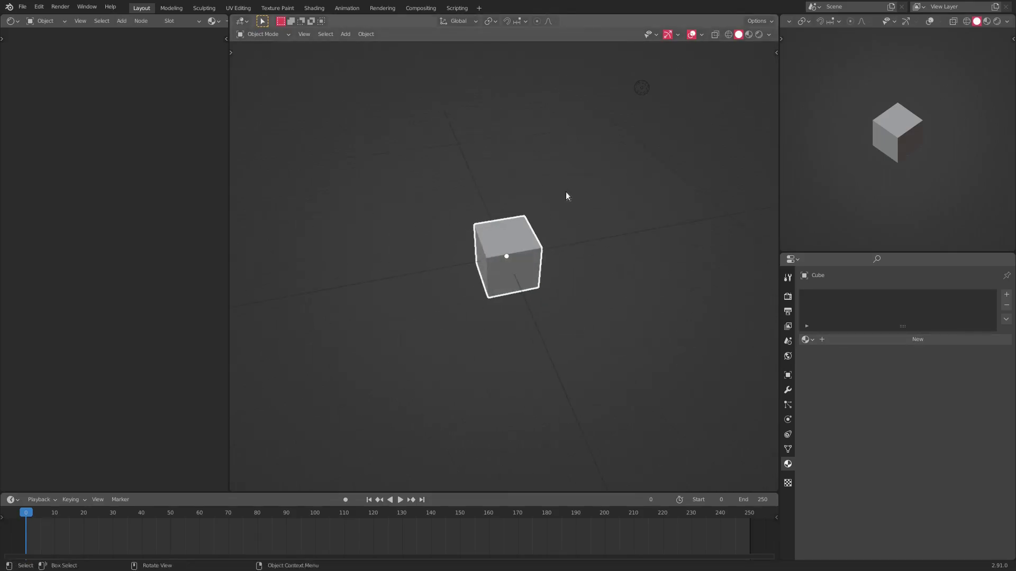
{"action": "scroll", "coordinate": [558, 263], "scroll_direction": "up", "scroll_amount": 3}
{"action": "middle_click_drag", "start_coordinate": [585, 256], "coordinate": [575, 280]}
{"action": "scroll", "coordinate": [595, 250], "scroll_direction": "down", "scroll_amount": 2}
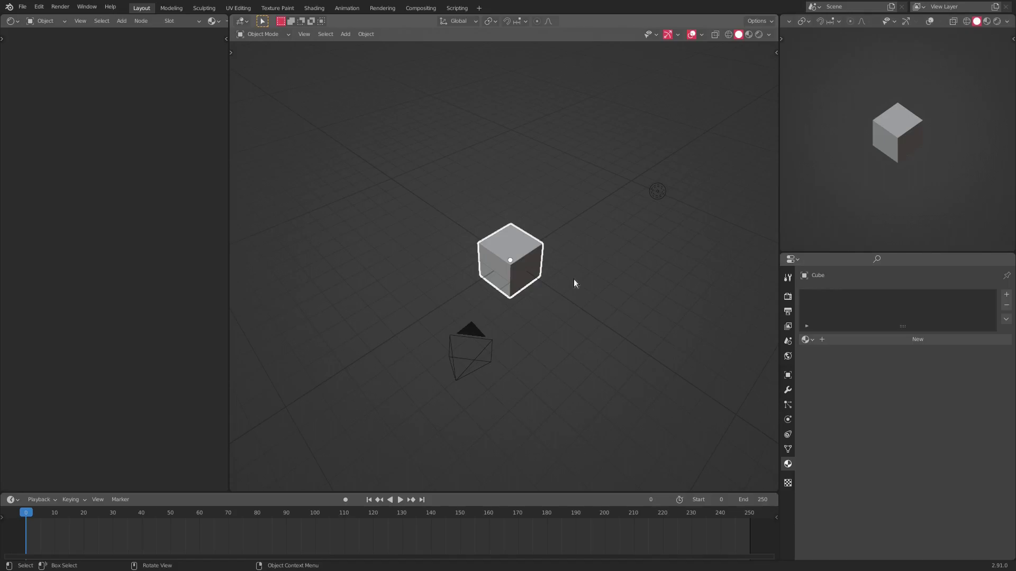
{"action": "middle_click_drag", "start_coordinate": [578, 281], "coordinate": [577, 256]}
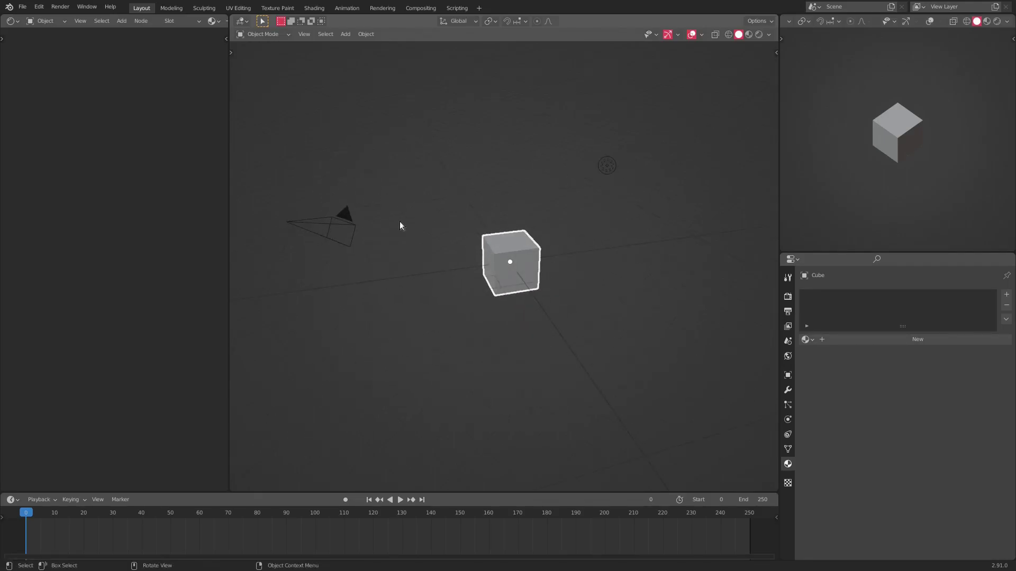
Delete the default camera and the point light from the scene.
{"action": "left_click", "coordinate": [353, 226]}
{"action": "key", "text": "Delete"}
{"action": "left_click", "coordinate": [607, 166]}
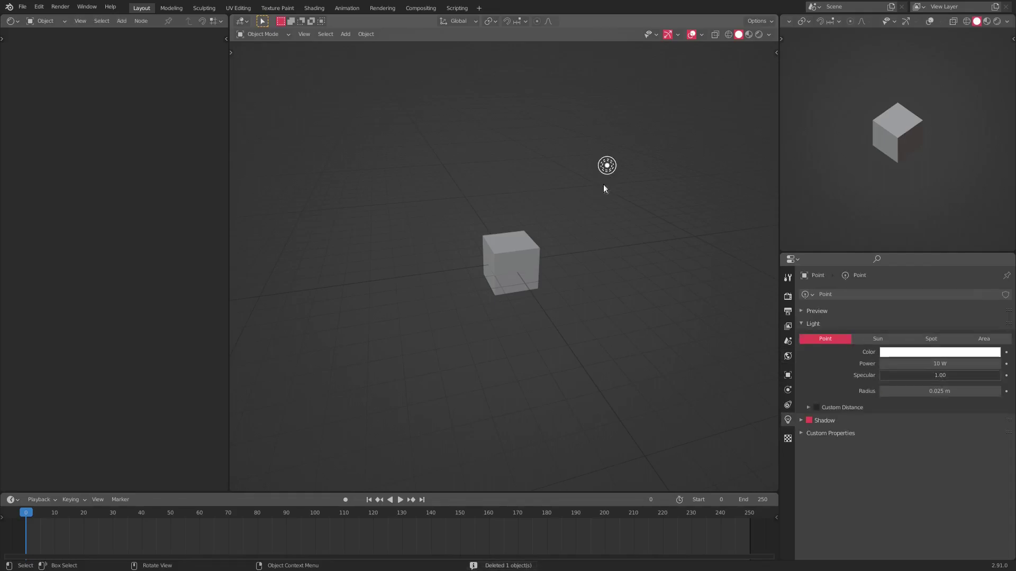
{"action": "key", "text": "Delete"}
Scale the default cube up about 6.5 times and flatten it along Z into a thin floor slab.
{"action": "left_click", "coordinate": [544, 256]}
{"action": "key", "text": "s"}
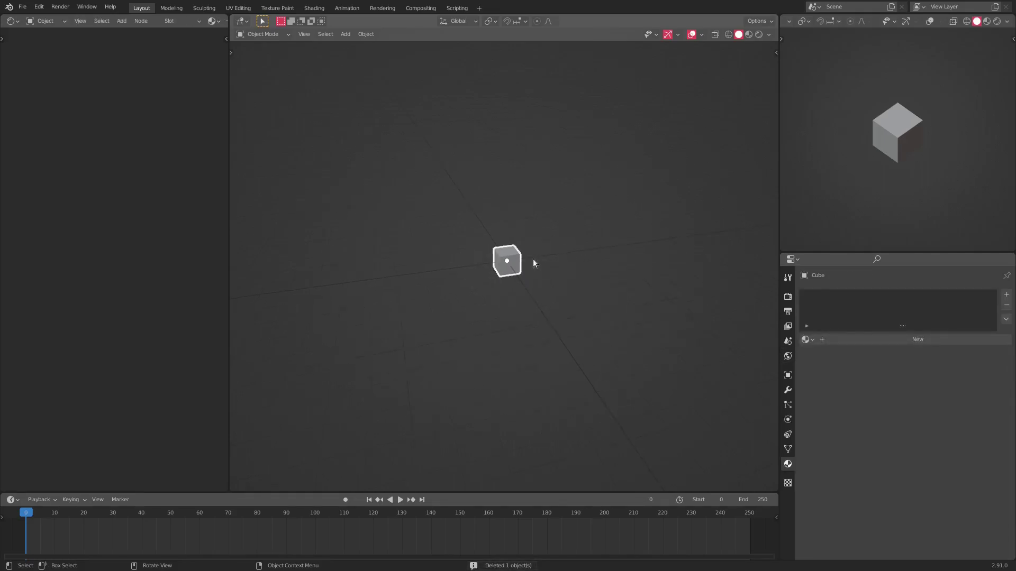
{"action": "left_click", "coordinate": [703, 255]}
{"action": "key", "text": "s"}
{"action": "key", "text": "z"}
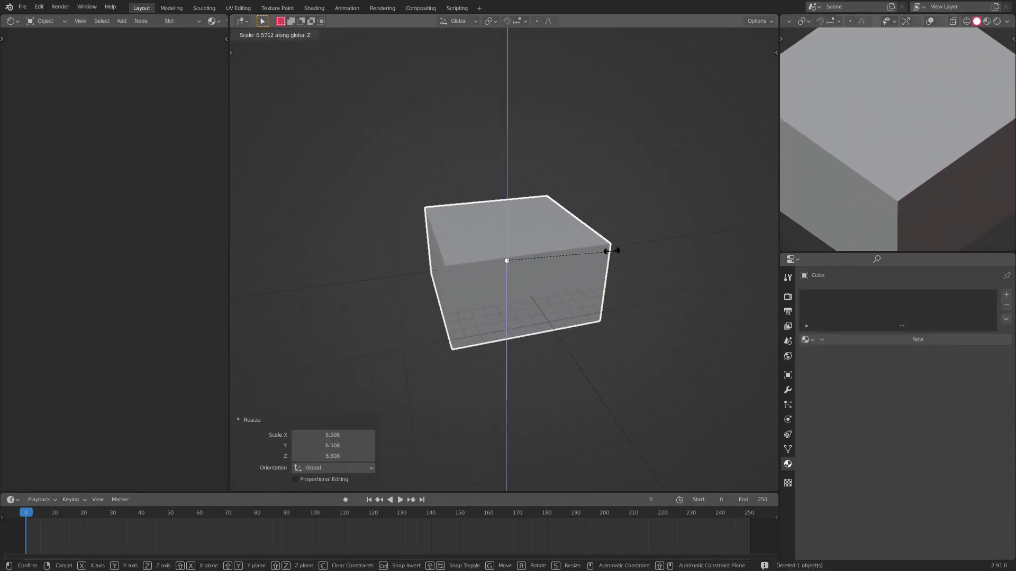
{"action": "left_click", "coordinate": [511, 257]}
{"action": "scroll", "coordinate": [536, 266], "scroll_direction": "up", "scroll_amount": 4}
{"action": "key", "text": "s"}
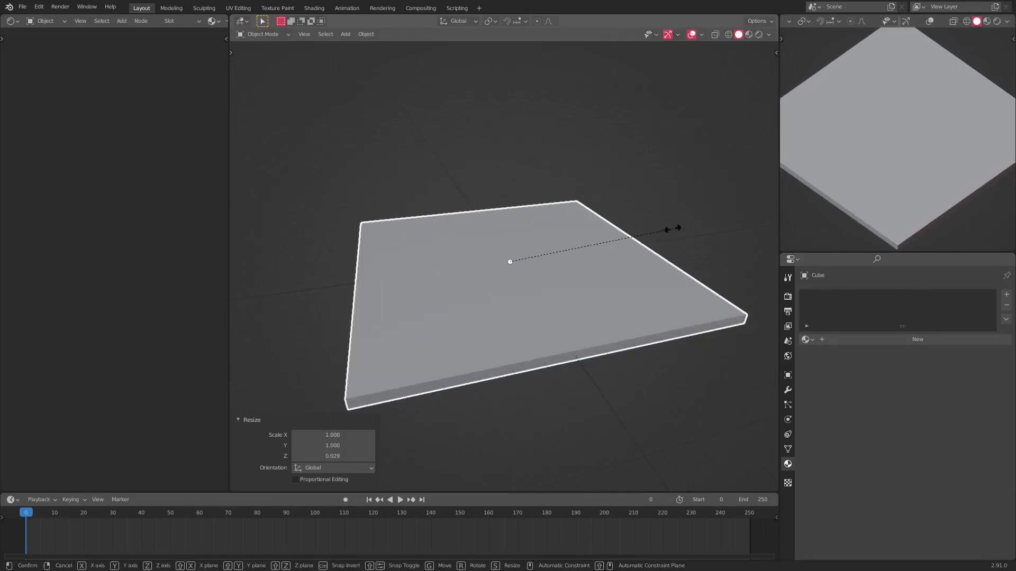
{"action": "key", "text": "z"}
{"action": "left_click", "coordinate": [553, 243]}
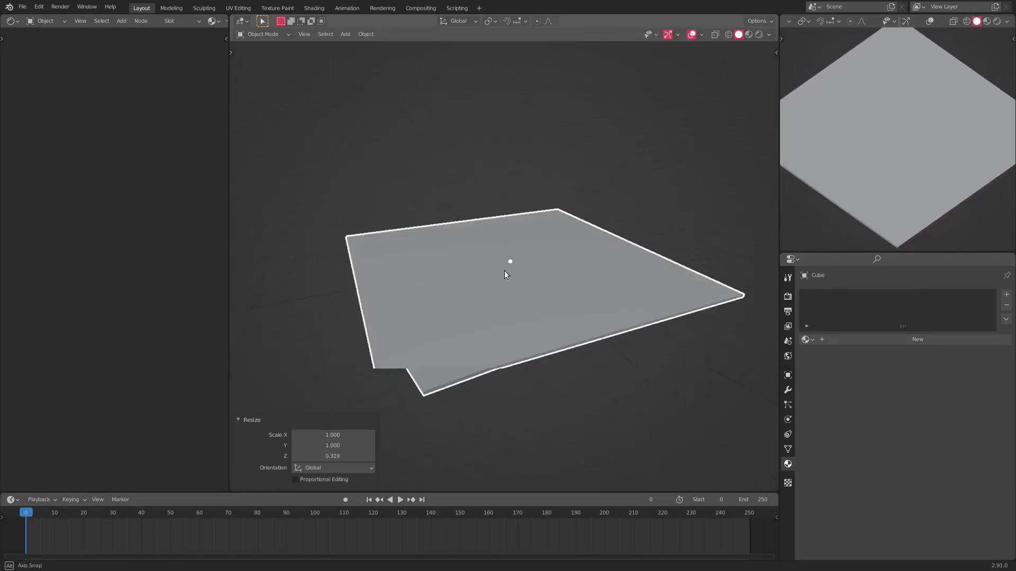
{"action": "middle_click_drag", "start_coordinate": [504, 271], "coordinate": [607, 285]}
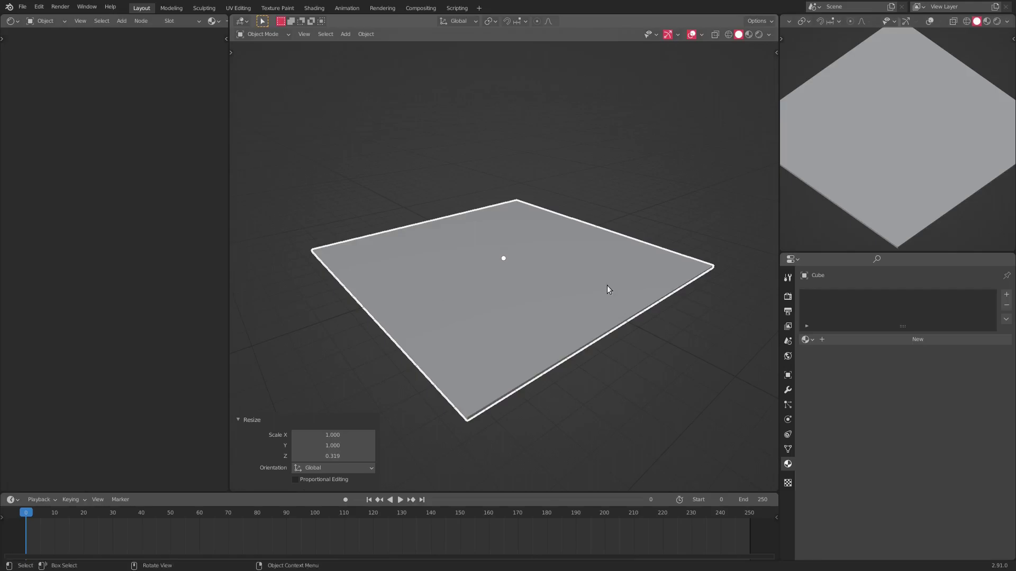
Delete the flattened cube and add a plane mesh at the world origin in its place.
{"action": "key", "text": "Delete"}
{"action": "key", "text": "shift+a"}
{"action": "mouse_move", "coordinate": [482, 232]}
{"action": "left_click", "coordinate": [541, 233]}
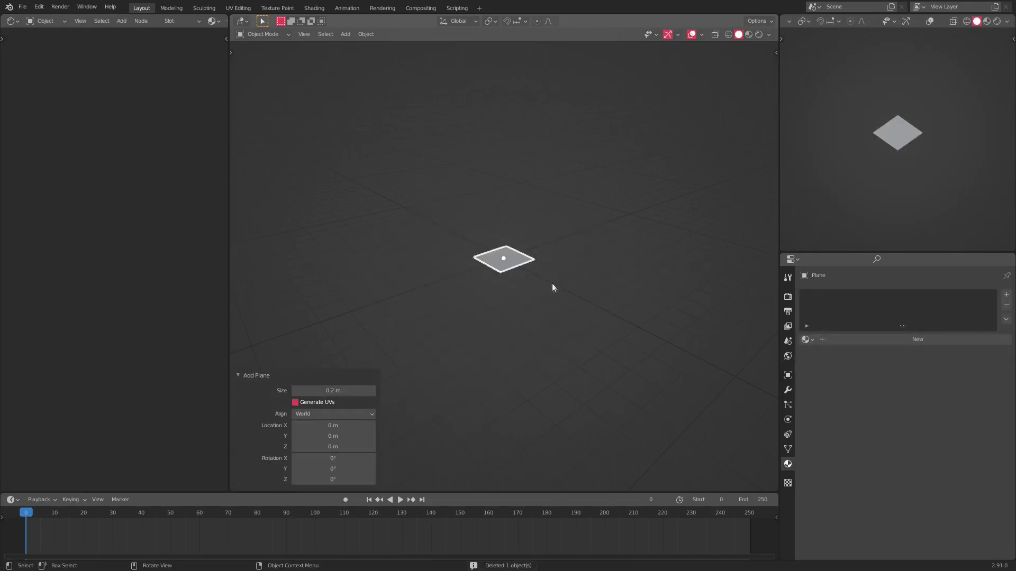
Scale the plane up by a factor of 10 to serve as the floor.
{"action": "key", "text": "s"}
{"action": "key", "text": "Escape"}
{"action": "key", "text": "s"}
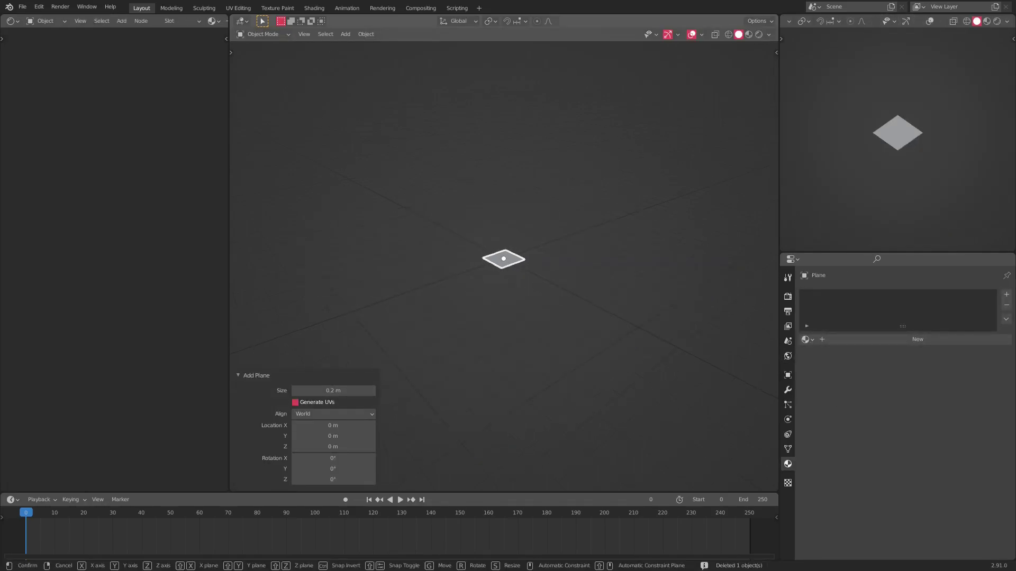
{"action": "key", "text": "Escape"}
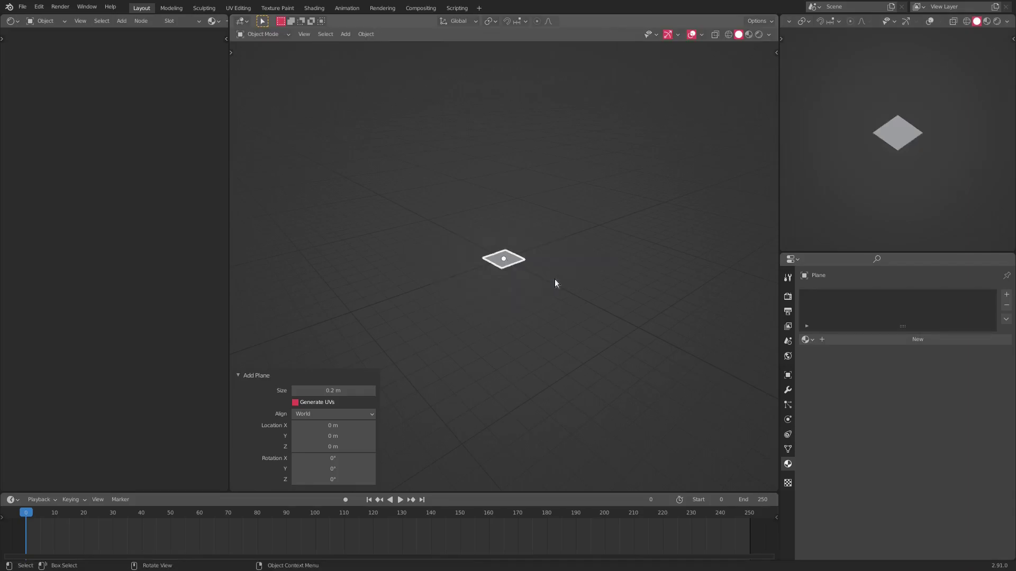
{"action": "type", "text": "s10"}
{"action": "key", "text": "Return"}
{"action": "mouse_move", "coordinate": [555, 279]}
{"action": "middle_mouse_down"}
{"action": "mouse_move", "coordinate": [495, 265]}
{"action": "mouse_move", "coordinate": [480, 281]}
{"action": "mouse_move", "coordinate": [544, 281]}
{"action": "middle_mouse_up"}
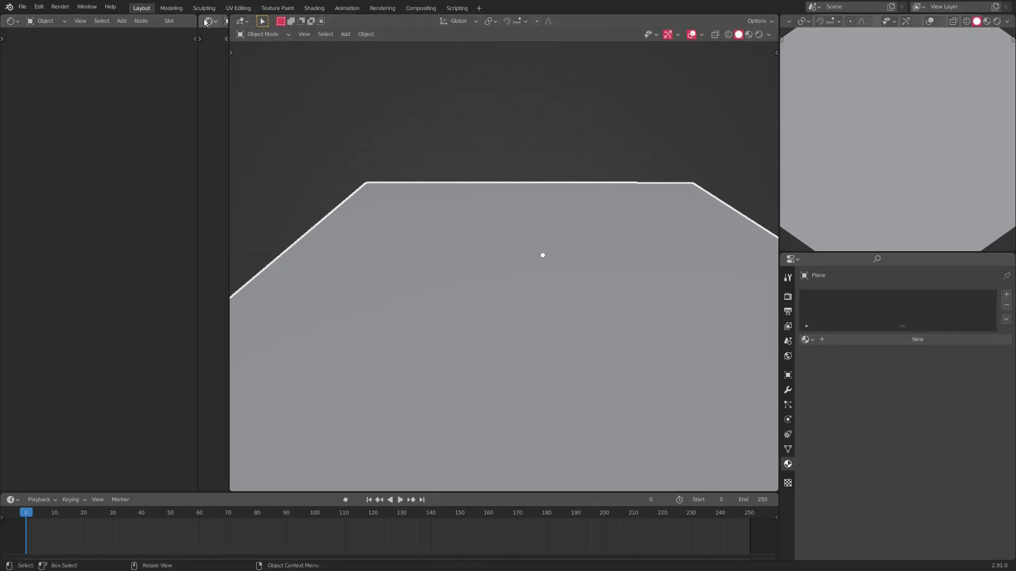
Close the empty node editor area so the main 3D viewport takes over its space.
{"action": "left_click_drag", "start_coordinate": [201, 17], "coordinate": [217, 16]}
{"action": "scroll", "coordinate": [406, 221], "scroll_direction": "down", "scroll_amount": 2}
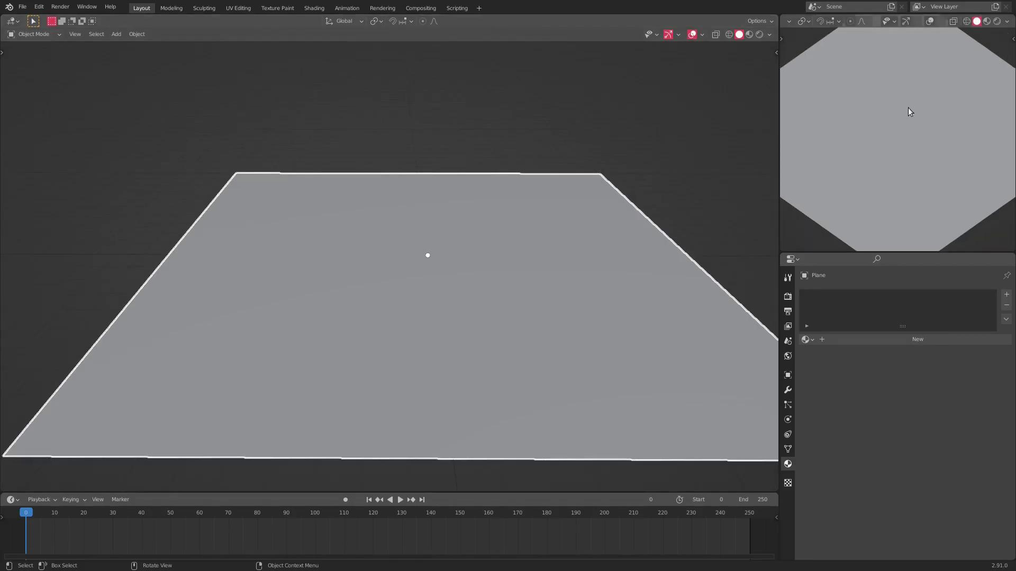
{"action": "scroll", "coordinate": [907, 109], "scroll_direction": "down", "scroll_amount": 4}
{"action": "scroll", "coordinate": [906, 110], "scroll_direction": "up", "scroll_amount": 1}
Enter edit mode on the plane and select three corner vertices that bound two adjacent edges.
{"action": "middle_click_drag", "start_coordinate": [700, 162], "coordinate": [417, 214]}
{"action": "key", "text": "Tab"}
{"action": "key", "text": "Tab"}
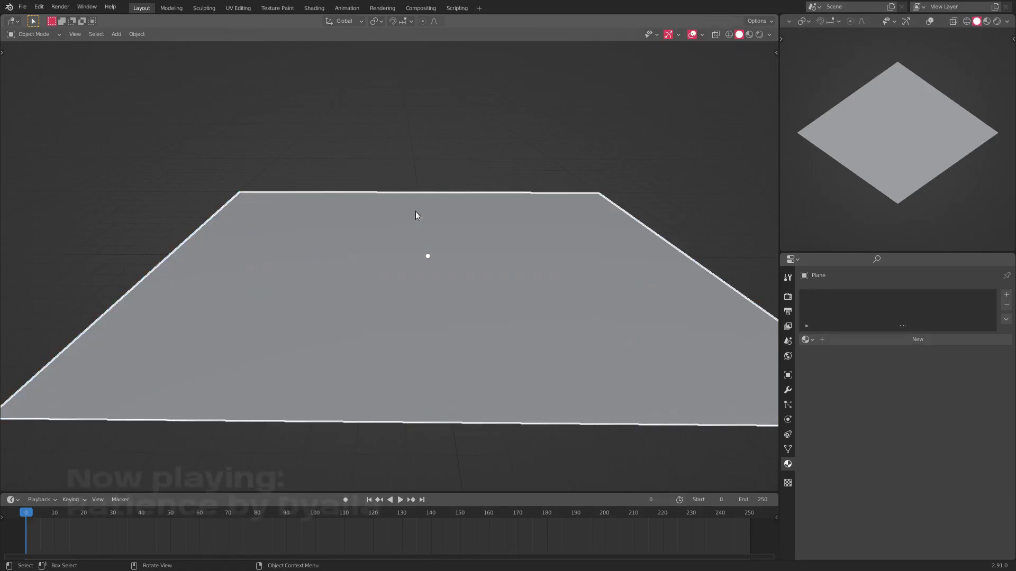
{"action": "key", "text": "Tab"}
{"action": "left_click", "coordinate": [245, 189]}
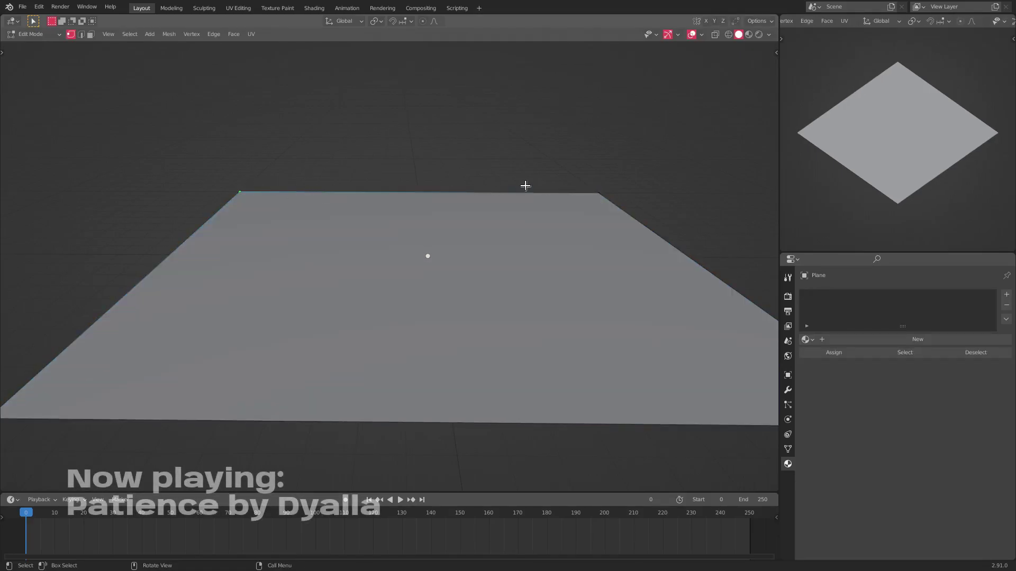
{"action": "left_click", "coordinate": [597, 192], "text": "shift"}
{"action": "scroll", "coordinate": [573, 206], "scroll_direction": "down", "scroll_amount": 3}
{"action": "middle_click_drag", "start_coordinate": [508, 238], "coordinate": [565, 286]}
{"action": "left_click", "coordinate": [613, 244], "text": "shift"}
{"action": "middle_click_drag", "start_coordinate": [614, 243], "coordinate": [478, 243]}
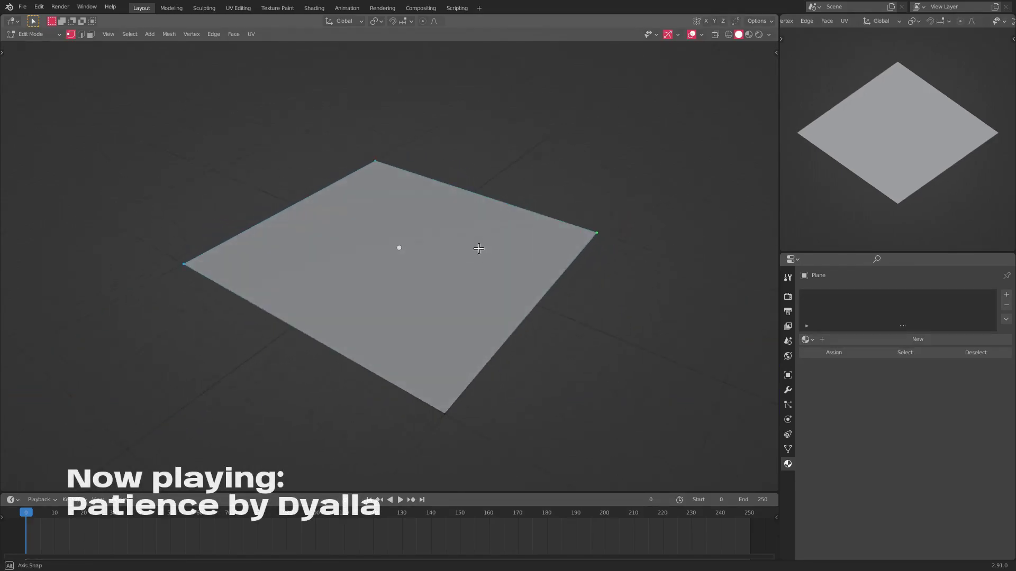
{"action": "key", "text": "e"}
{"action": "right_click", "coordinate": [495, 118]}
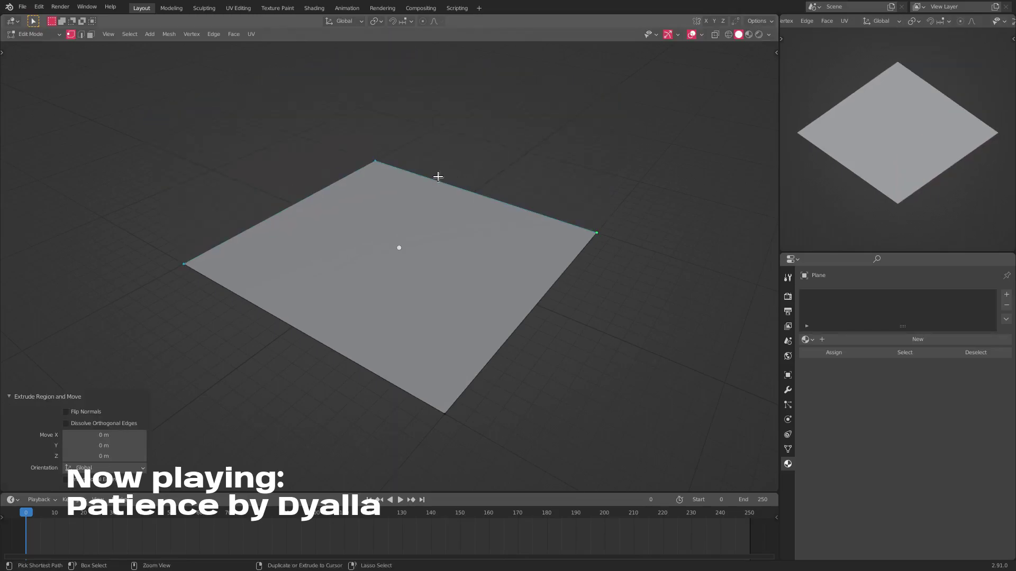
{"action": "key", "text": "ctrl+z"}
Select the floor's back and left edges and extrude them up about 1.04 m along Z to form two walls.
{"action": "middle_click_drag", "start_coordinate": [437, 177], "coordinate": [438, 233]}
{"action": "key", "text": "KP_1"}
{"action": "left_click", "coordinate": [302, 186]}
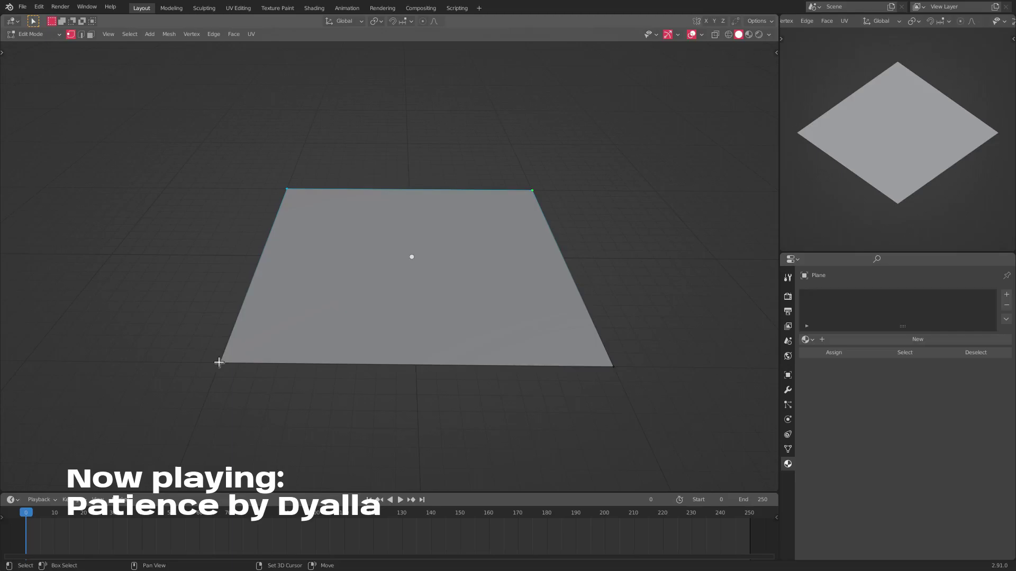
{"action": "key", "text": "e"}
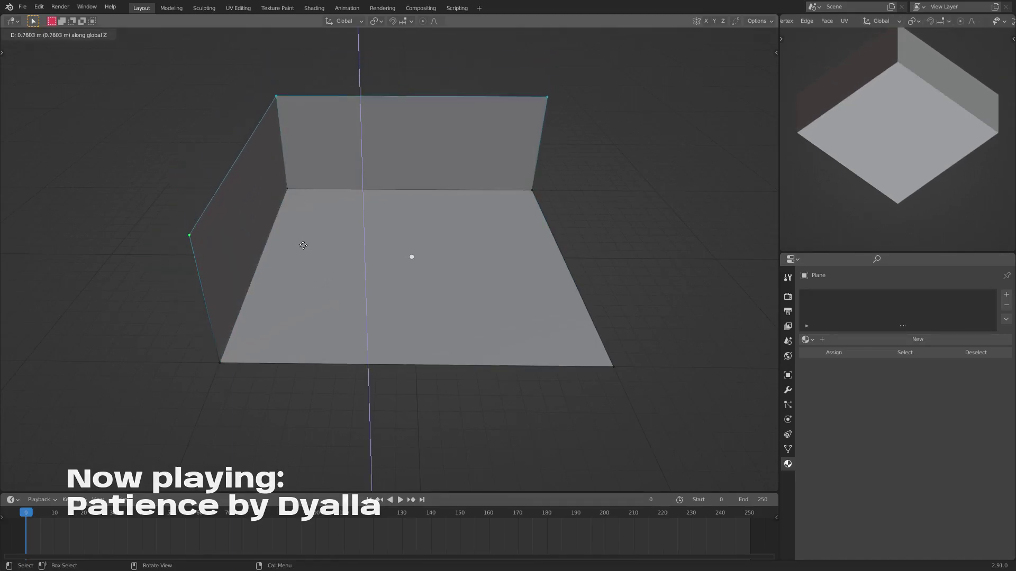
{"action": "left_click", "coordinate": [309, 206]}
{"action": "middle_click_drag", "start_coordinate": [889, 159], "coordinate": [893, 194]}
{"action": "middle_click_drag", "start_coordinate": [587, 174], "coordinate": [716, 189]}
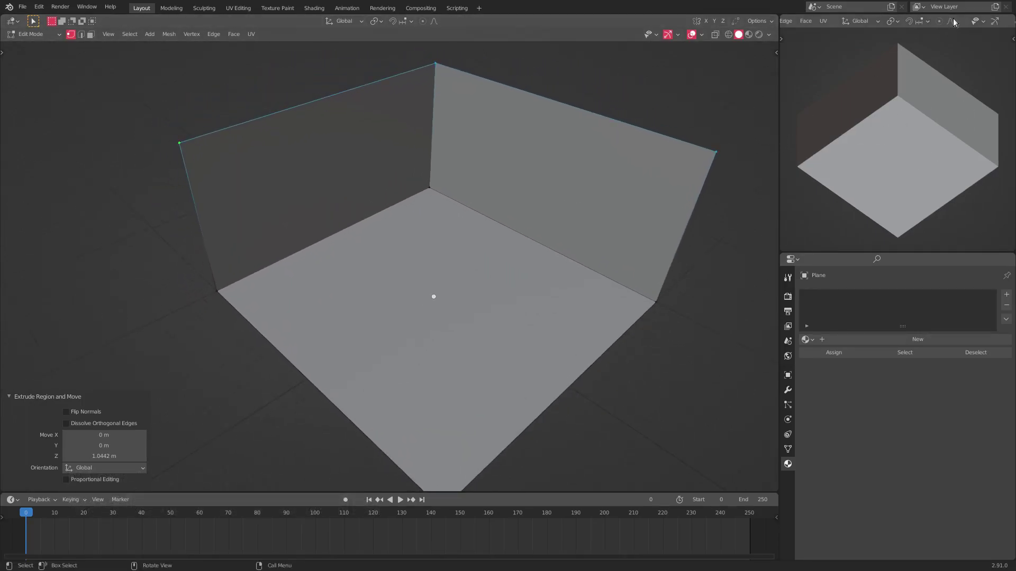
Choose a different studio light for the solid shading of the small preview viewport.
{"action": "scroll", "coordinate": [952, 21], "scroll_direction": "down", "scroll_amount": 6}
{"action": "scroll", "coordinate": [929, 102], "scroll_direction": "up", "scroll_amount": 5}
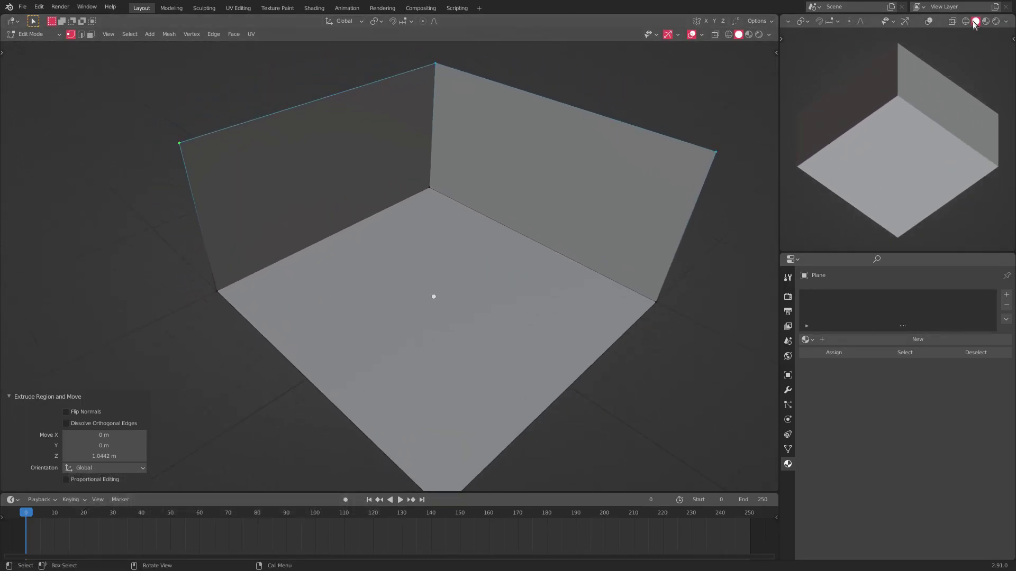
{"action": "left_click", "coordinate": [1009, 22]}
{"action": "left_click", "coordinate": [944, 103]}
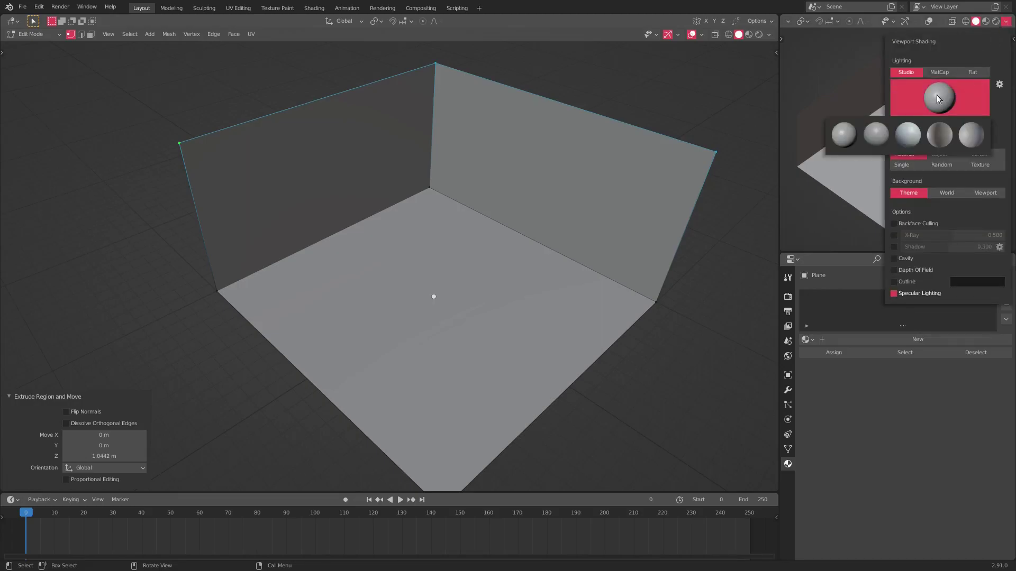
{"action": "left_click", "coordinate": [895, 123]}
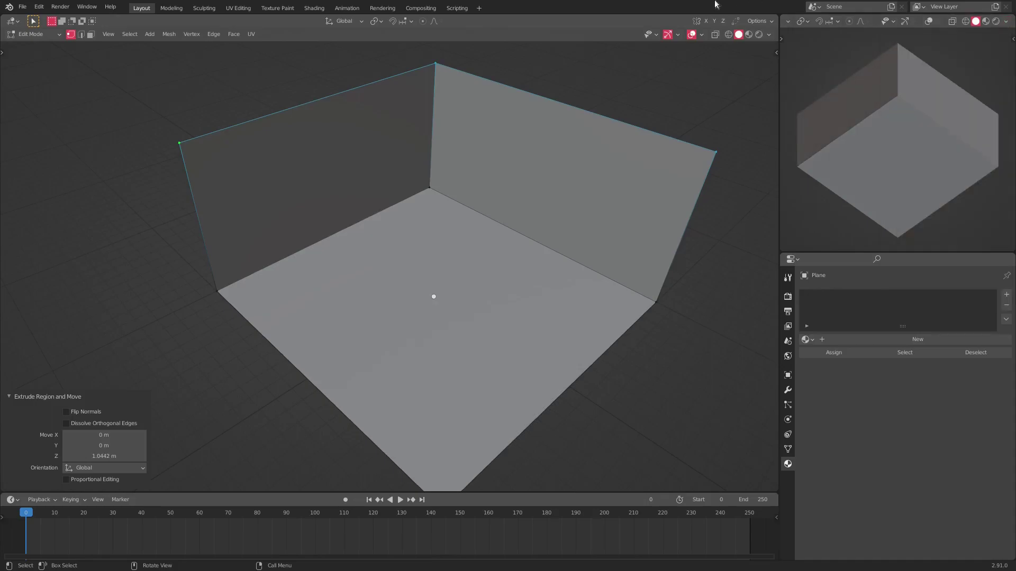
Leave edit mode and add a 0.2 m cube mesh at the world origin in the room.
{"action": "key", "text": "Tab"}
{"action": "middle_click_drag", "start_coordinate": [621, 216], "coordinate": [426, 217]}
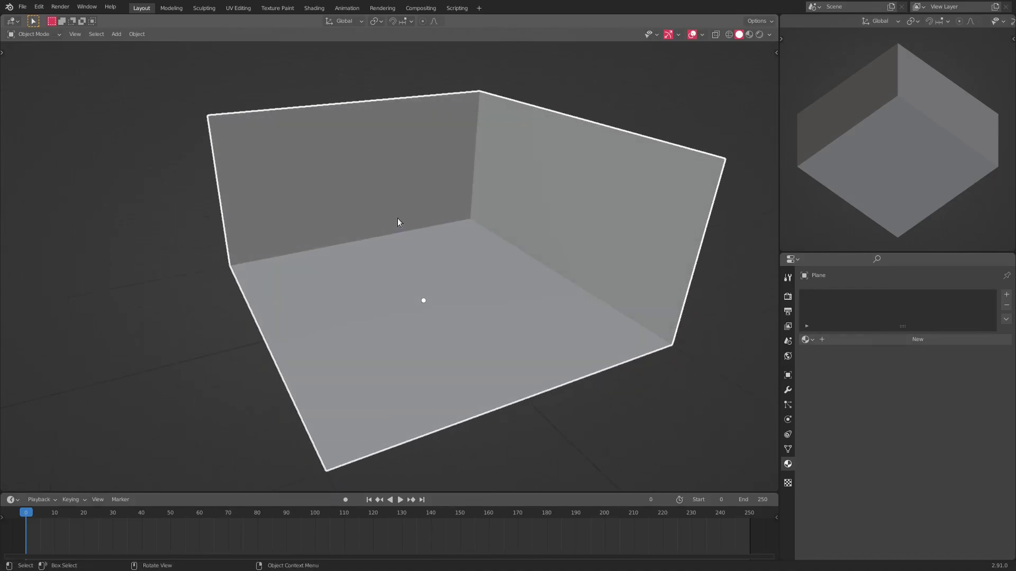
{"action": "key", "text": "shift+a"}
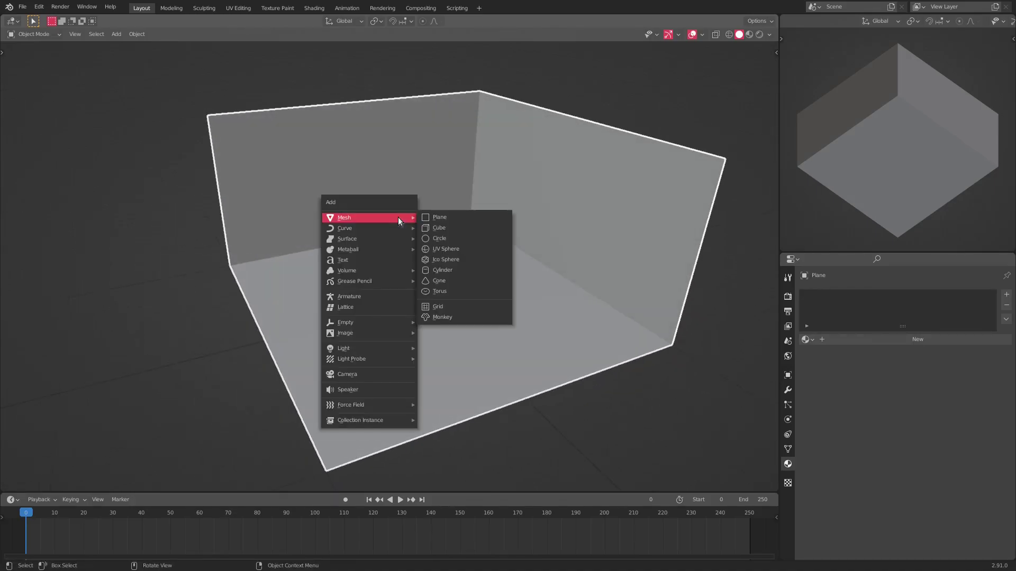
{"action": "left_click", "coordinate": [460, 224]}
{"action": "scroll", "coordinate": [592, 329], "scroll_direction": "up", "scroll_amount": 3}
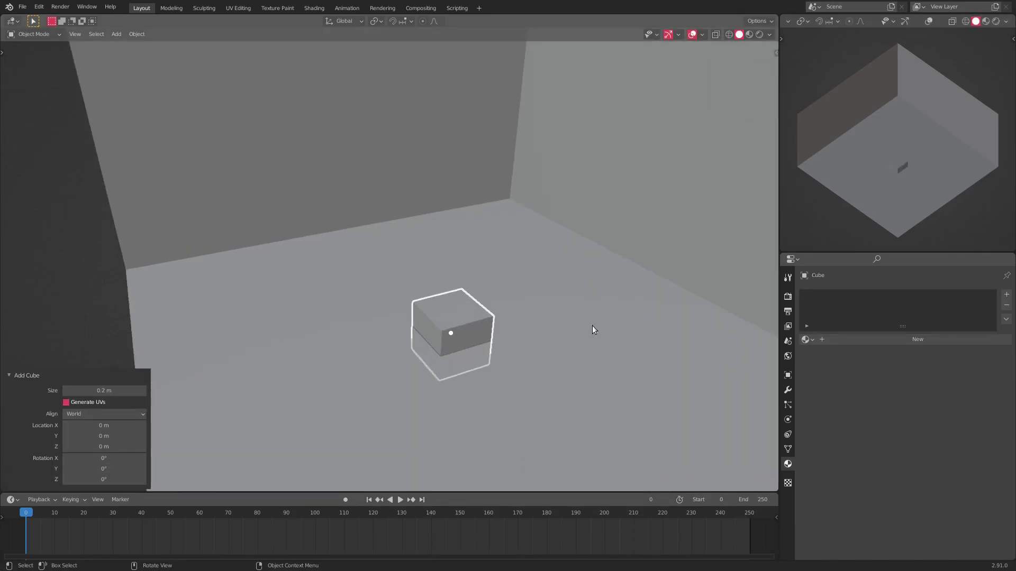
Flatten the new cube along Z to a scale of about 0.093.
{"action": "key", "text": "s"}
{"action": "key", "text": "z"}
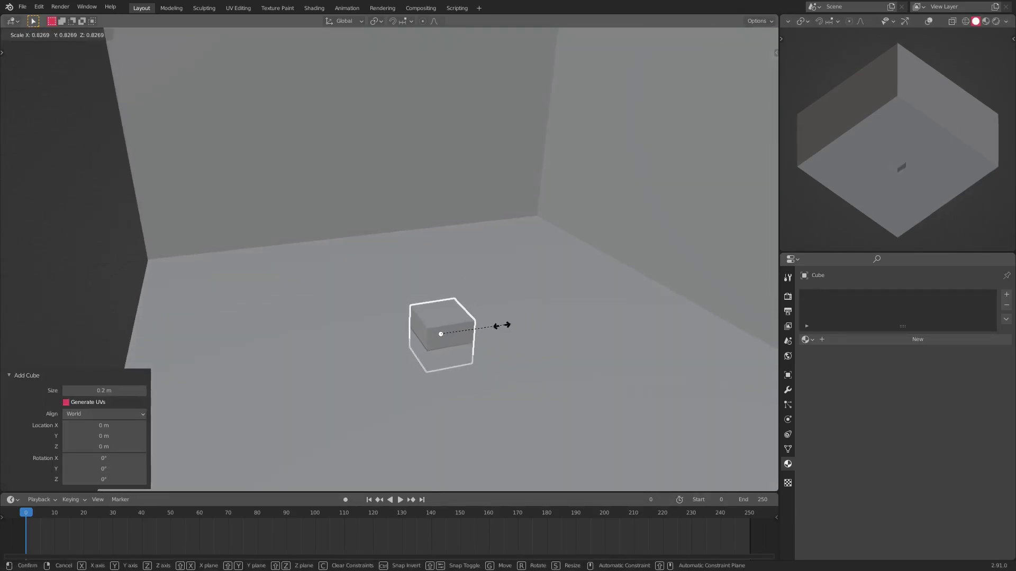
{"action": "left_click", "coordinate": [448, 335]}
{"action": "middle_click_drag", "start_coordinate": [491, 328], "coordinate": [513, 324]}
{"action": "scroll", "coordinate": [611, 314], "scroll_direction": "up", "scroll_amount": 3}
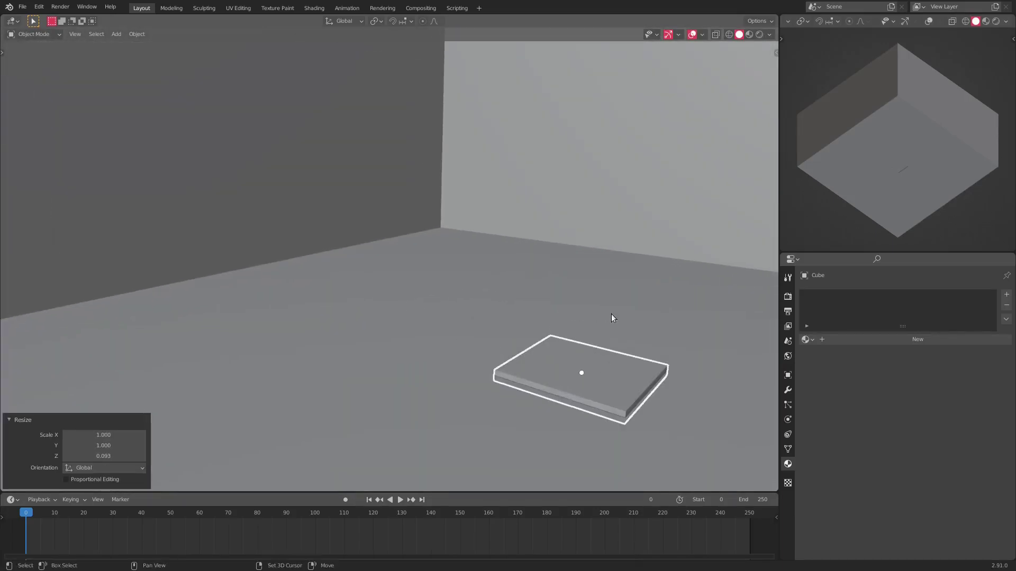
Raise the flattened cube along Z so that it rests on the floor.
{"action": "middle_click_drag", "start_coordinate": [611, 313], "coordinate": [634, 291], "text": "shift"}
{"action": "key", "text": "g"}
{"action": "key", "text": "z"}
{"action": "left_click", "coordinate": [639, 291]}
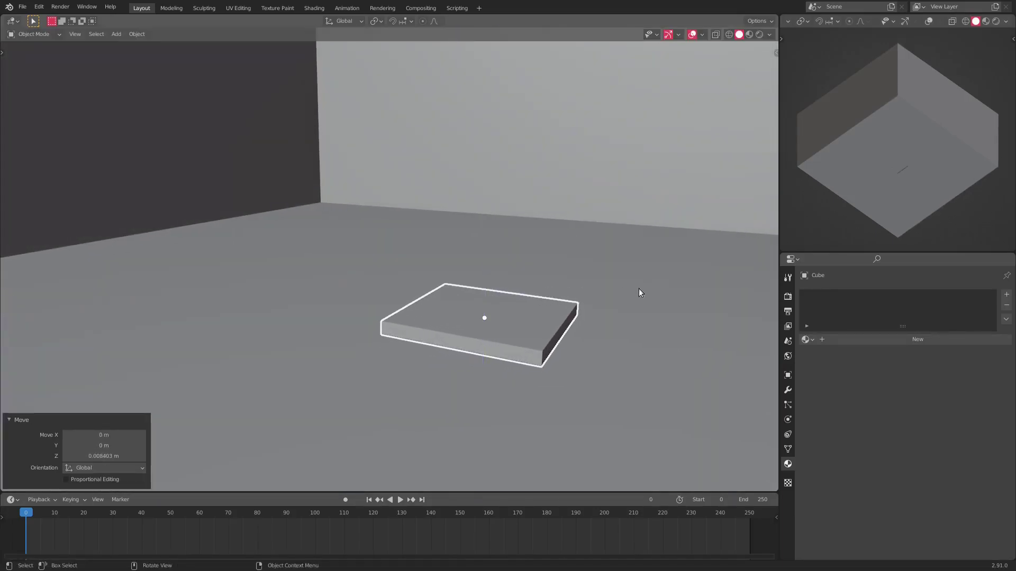
Thin the slab along Z by a factor of about 0.677 and lower it about 0.0025 m onto the floor.
{"action": "key", "text": "s"}
{"action": "key", "text": "z"}
{"action": "left_click", "coordinate": [587, 297]}
{"action": "key", "text": "g"}
{"action": "key", "text": "z"}
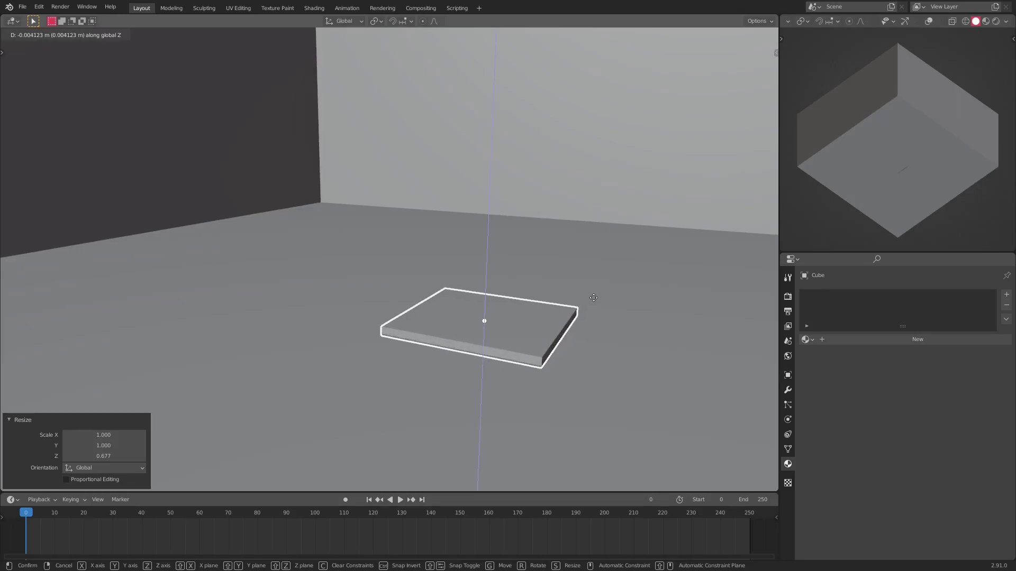
{"action": "left_click", "coordinate": [596, 297]}
Stretch the slab along X by a factor of about 2.3.
{"action": "scroll", "coordinate": [594, 296], "scroll_direction": "down", "scroll_amount": 2}
{"action": "middle_click_drag", "start_coordinate": [594, 297], "coordinate": [548, 310]}
{"action": "key", "text": "s"}
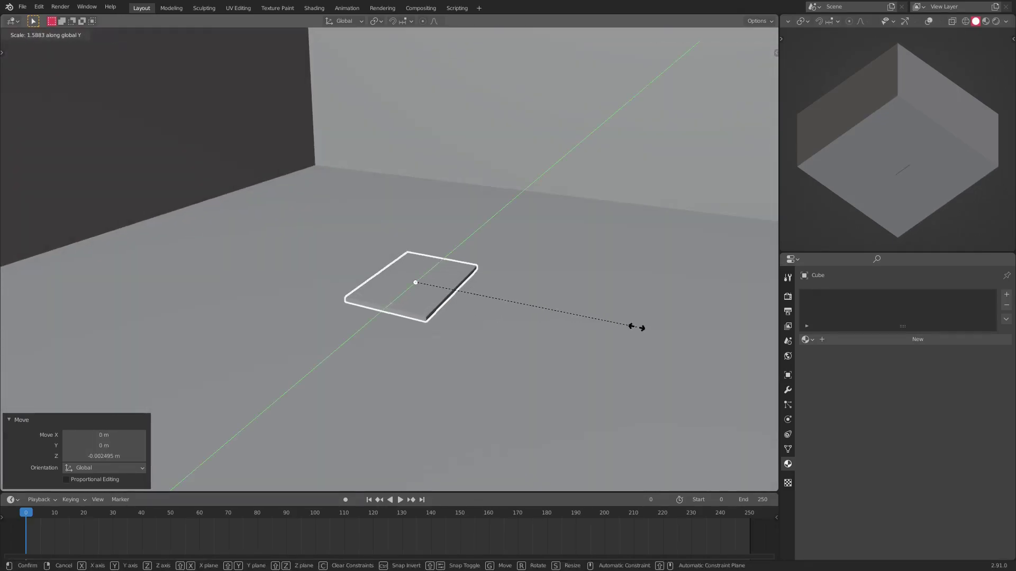
{"action": "key", "text": "x"}
{"action": "left_click", "coordinate": [699, 359]}
{"action": "middle_click_drag", "start_coordinate": [569, 315], "coordinate": [422, 335]}
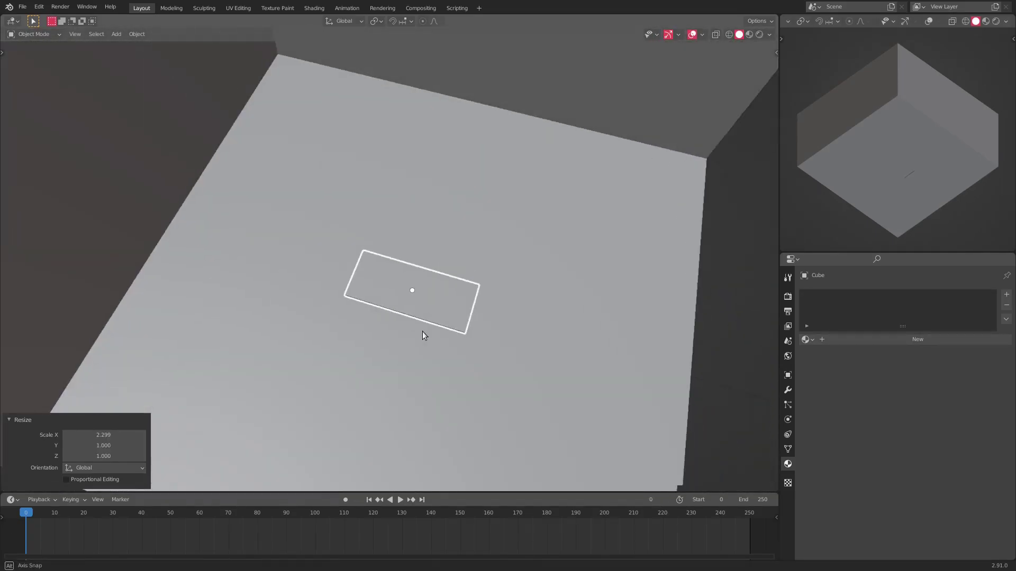
{"action": "key", "text": "g"}
{"action": "key", "text": "y"}
{"action": "key", "text": "Escape"}
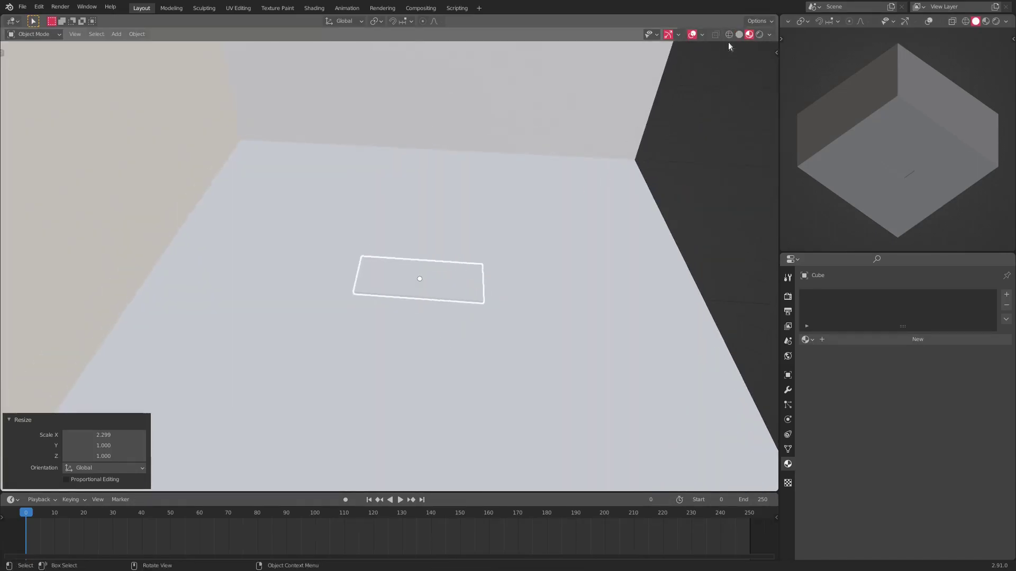
Set the main viewport's shading to Solid.
{"action": "left_click", "coordinate": [739, 34]}
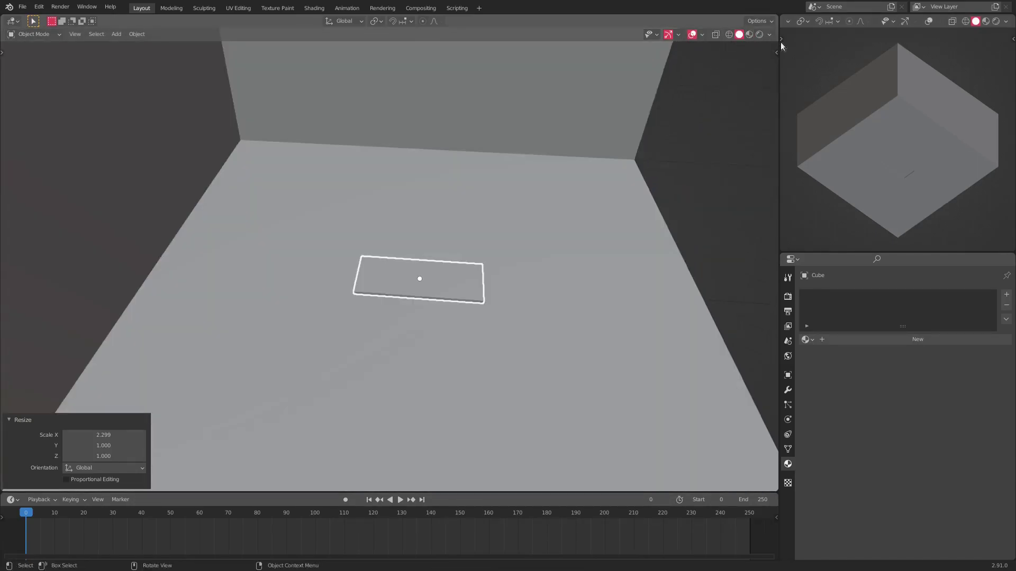
Move the slab about -0.375 m along X across the floor.
{"action": "left_click", "coordinate": [760, 34]}
{"action": "left_click", "coordinate": [739, 34]}
{"action": "middle_click_drag", "start_coordinate": [545, 181], "coordinate": [565, 170]}
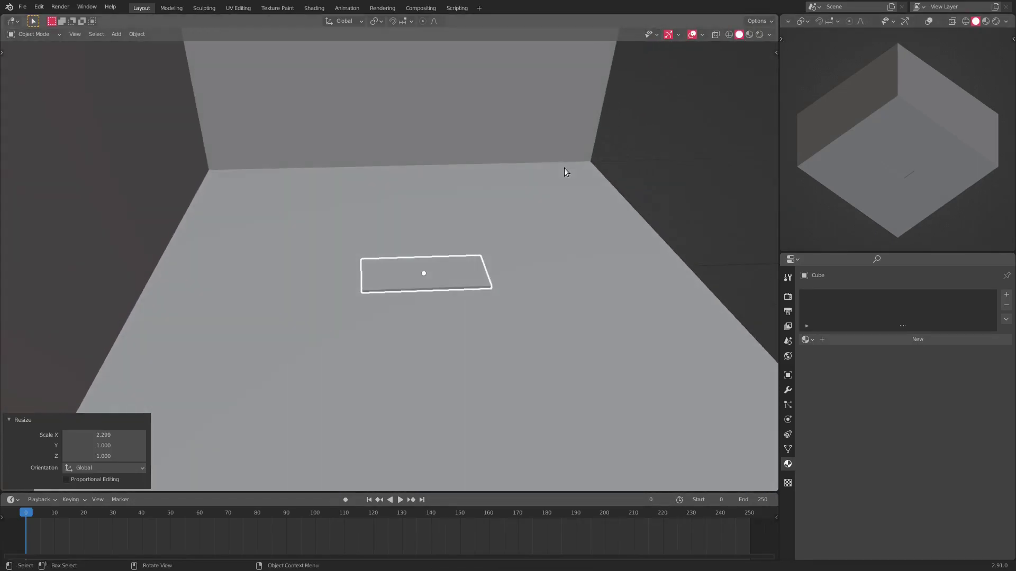
{"action": "key", "text": "g"}
{"action": "key", "text": "x"}
{"action": "left_click", "coordinate": [465, 182]}
Enable Ambient Occlusion in Material Preview shading, with distance 5.19 m and trace precision 0.472.
{"action": "left_click", "coordinate": [787, 296]}
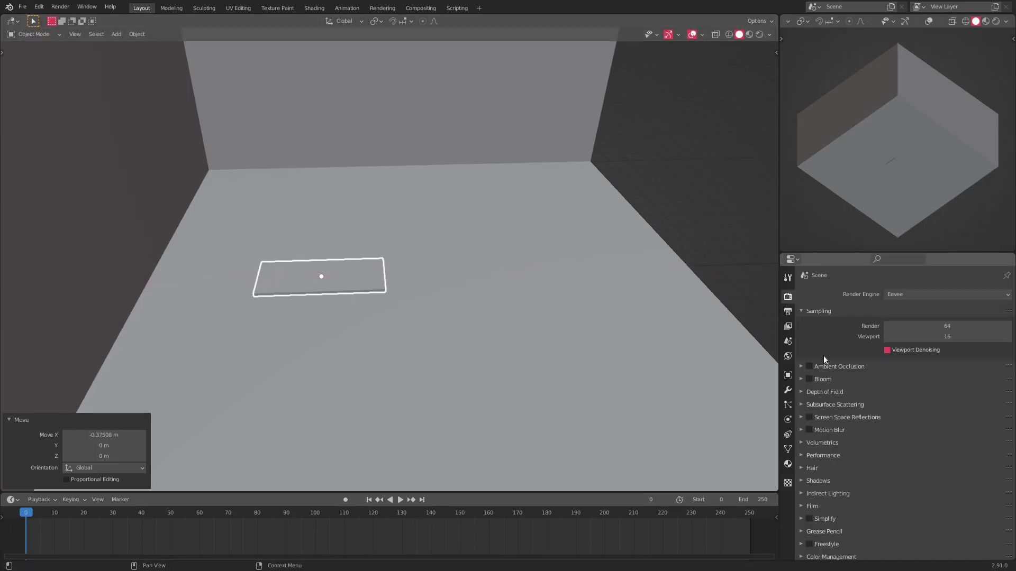
{"action": "left_click", "coordinate": [810, 368]}
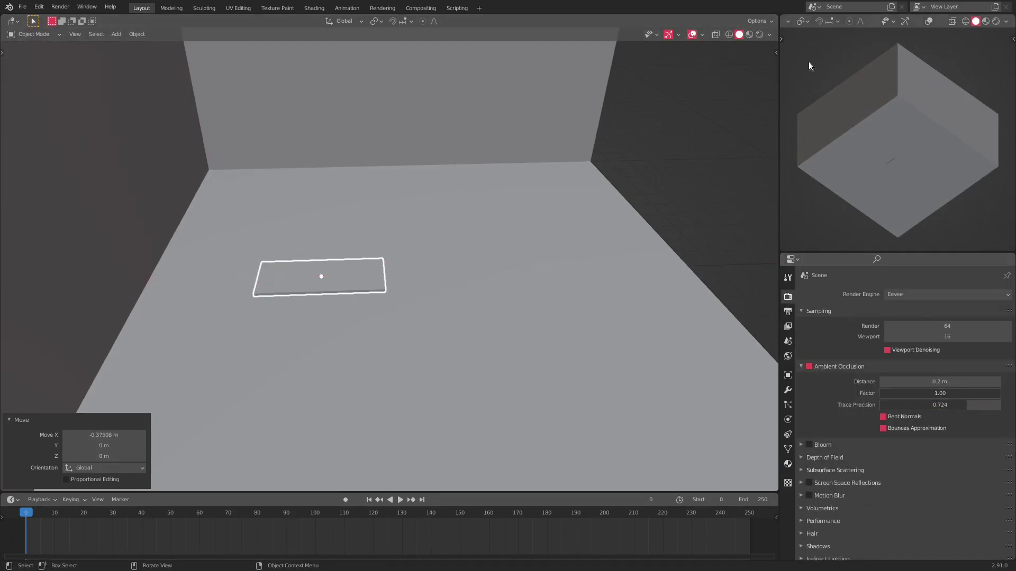
{"action": "left_click", "coordinate": [748, 35]}
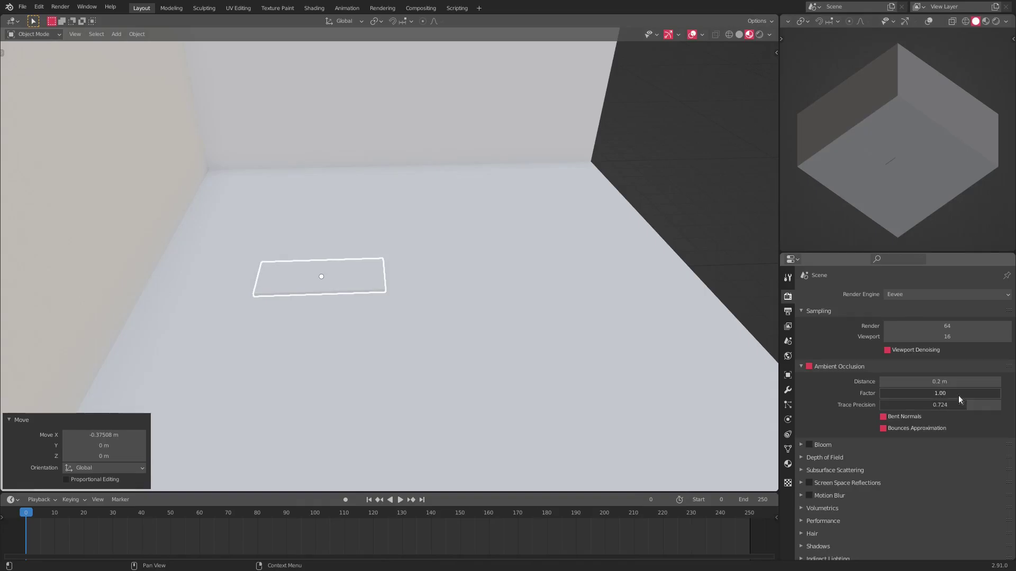
{"action": "left_click_drag", "start_coordinate": [984, 381], "coordinate": [952, 382]}
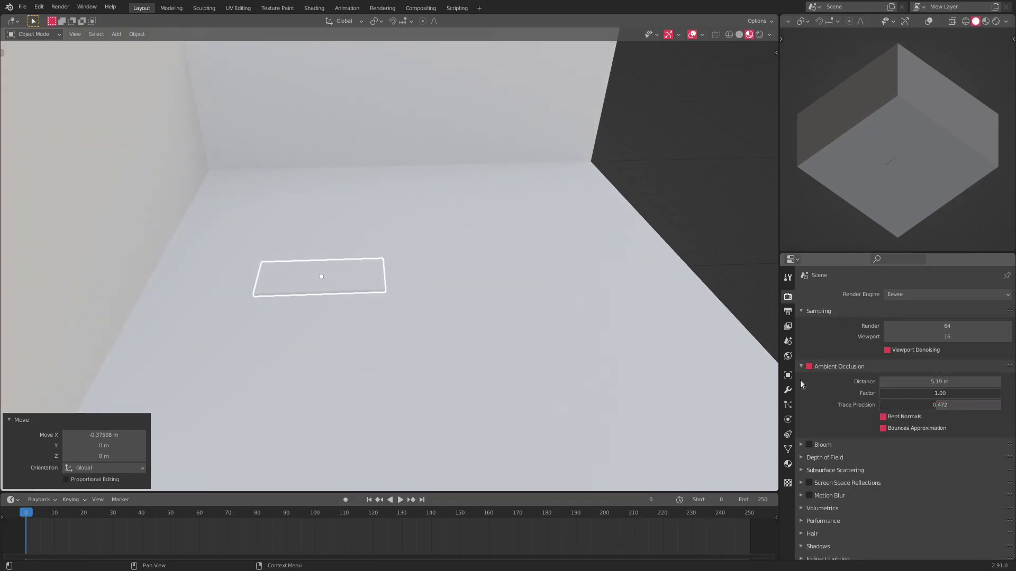
Move the slab about 0.345 m along Y.
{"action": "middle_click_drag", "start_coordinate": [439, 271], "coordinate": [430, 296]}
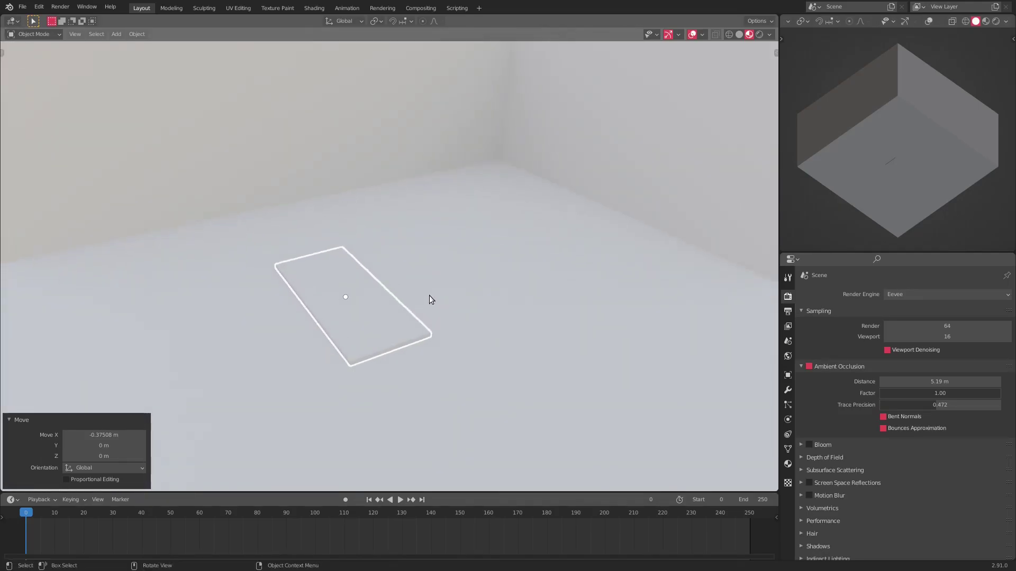
{"action": "key", "text": "g"}
{"action": "key", "text": "y"}
{"action": "left_click", "coordinate": [546, 272]}
{"action": "middle_click_drag", "start_coordinate": [547, 272], "coordinate": [507, 267]}
{"action": "scroll", "coordinate": [506, 275], "scroll_direction": "up", "scroll_amount": 1}
Change the Material Preview environment lighting to the dark studio HDRI.
{"action": "left_click", "coordinate": [770, 34]}
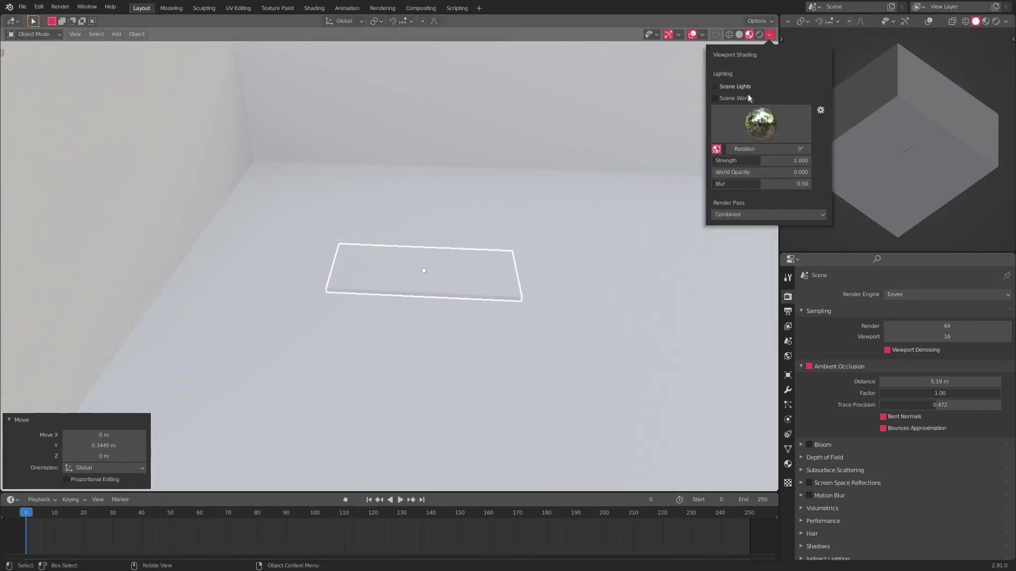
{"action": "left_click", "coordinate": [765, 128]}
{"action": "left_click", "coordinate": [697, 160]}
{"action": "left_click", "coordinate": [760, 127]}
{"action": "left_click", "coordinate": [755, 158]}
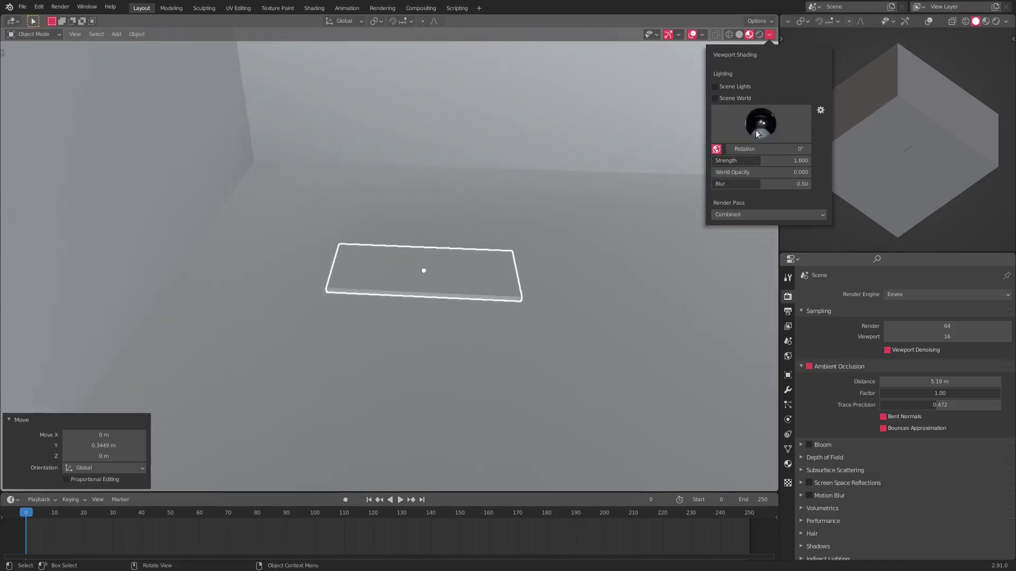
{"action": "mouse_move", "coordinate": [494, 173]}
{"action": "middle_mouse_down"}
{"action": "mouse_move", "coordinate": [510, 197]}
{"action": "mouse_move", "coordinate": [447, 245]}
{"action": "middle_mouse_up"}
{"action": "key", "text": "Tab"}
{"action": "key", "text": "Tab"}
{"action": "middle_click_drag", "start_coordinate": [523, 245], "coordinate": [413, 246]}
{"action": "key", "text": "shift+a"}
{"action": "mouse_move", "coordinate": [413, 246]}
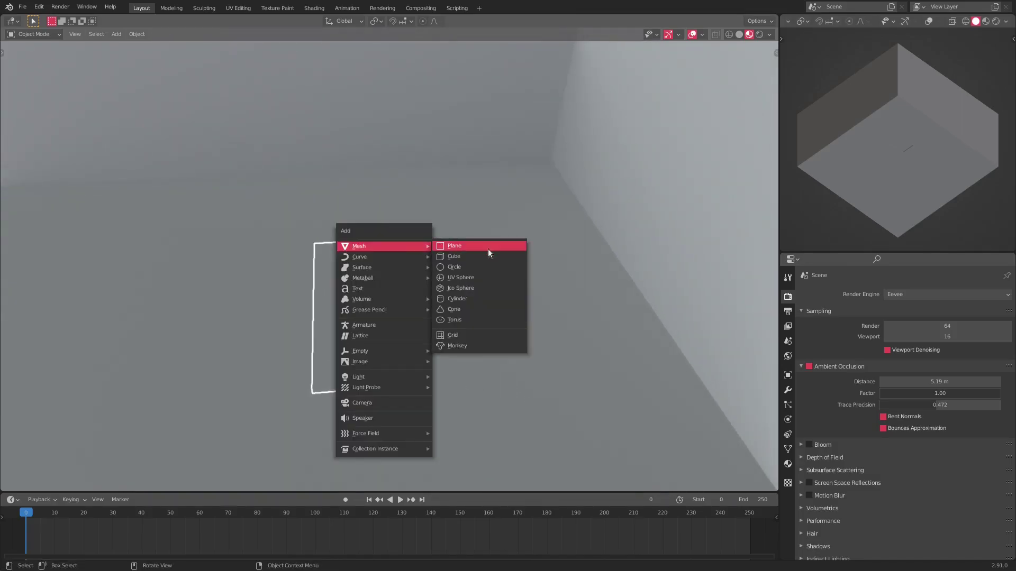
{"action": "key", "text": "Tab"}
{"action": "middle_click_drag", "start_coordinate": [275, 289], "coordinate": [394, 269]}
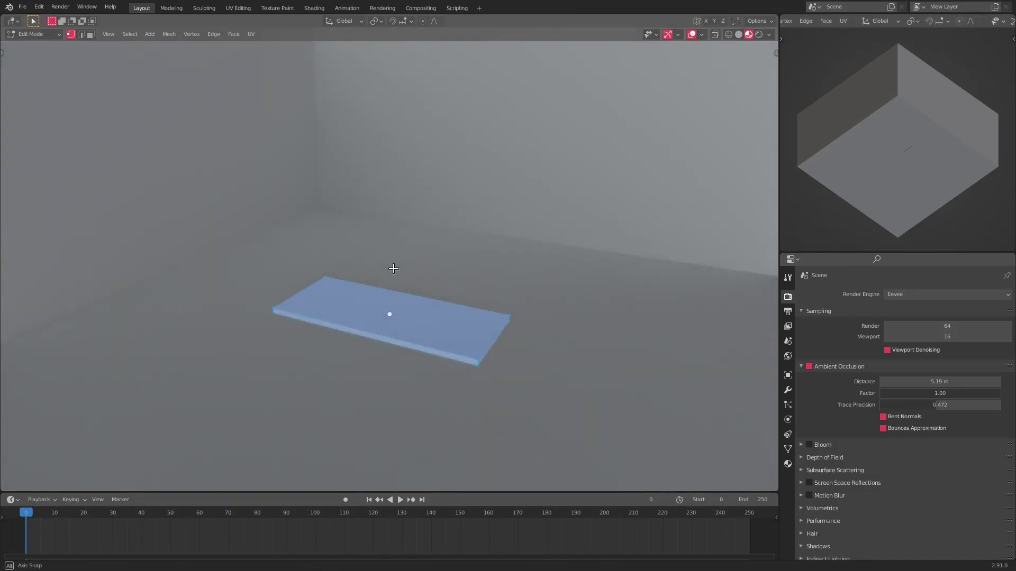
{"action": "key", "text": "Tab"}
Duplicate the slab in place and rotate the copy 90° about X.
{"action": "key", "text": "g"}
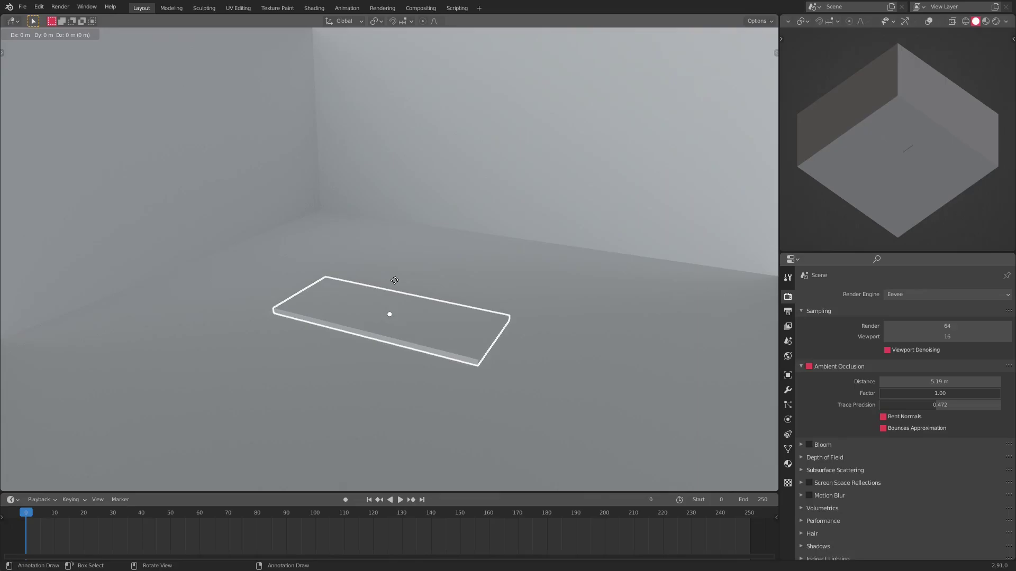
{"action": "left_click", "coordinate": [394, 280]}
{"action": "type", "text": "rx90"}
{"action": "key", "text": "Return"}
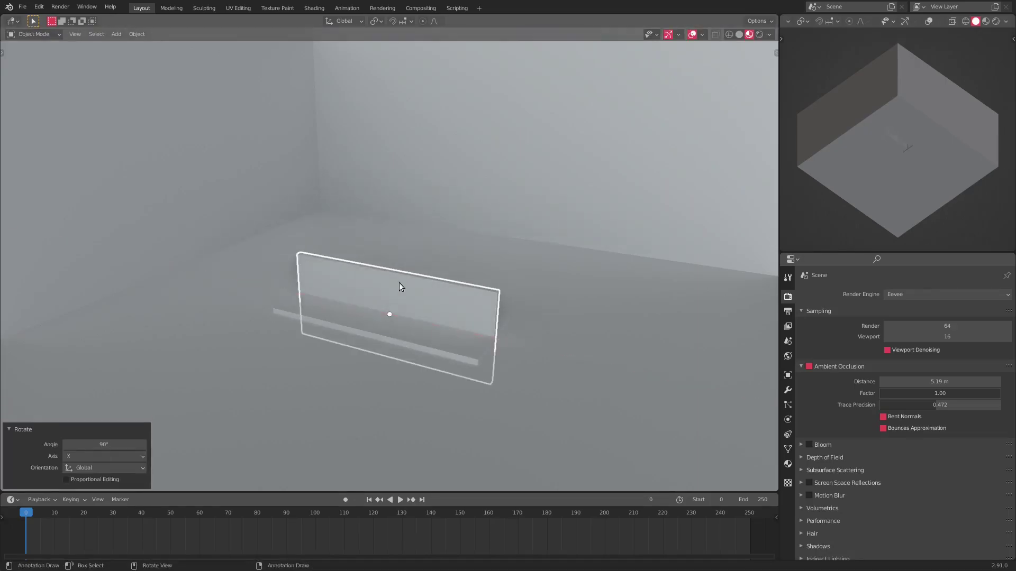
Move the upright panel about 0.09 m along Y and scale it along X by about 0.983.
{"action": "middle_click_drag", "start_coordinate": [399, 283], "coordinate": [610, 263]}
{"action": "key", "text": "g"}
{"action": "key", "text": "y"}
{"action": "left_click", "coordinate": [401, 281]}
{"action": "key", "text": "s"}
{"action": "key", "text": "x"}
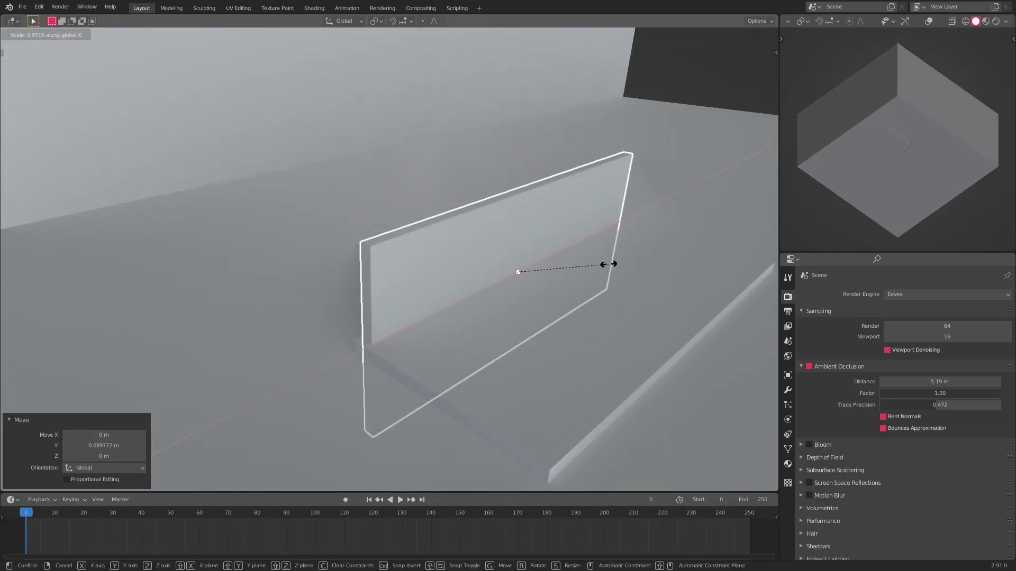
{"action": "left_click", "coordinate": [610, 264]}
Raise the upright panel about 0.102 m along Z so that it stands on the floor.
{"action": "middle_click_drag", "start_coordinate": [402, 286], "coordinate": [515, 299]}
{"action": "scroll", "coordinate": [522, 305], "scroll_direction": "up", "scroll_amount": 2}
{"action": "key", "text": "g"}
{"action": "key", "text": "z"}
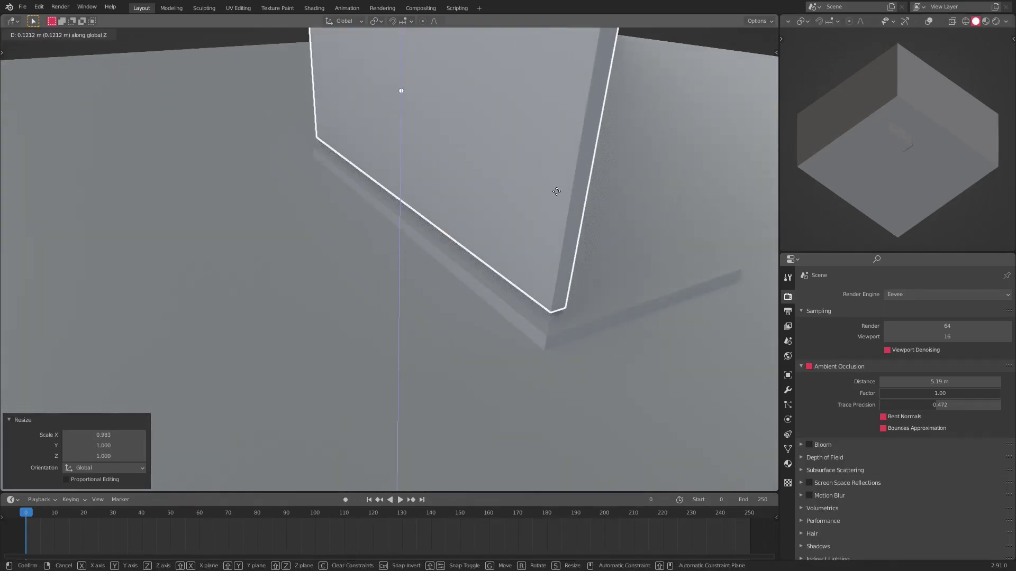
{"action": "left_click", "coordinate": [554, 211]}
{"action": "middle_click_drag", "start_coordinate": [553, 211], "coordinate": [401, 208]}
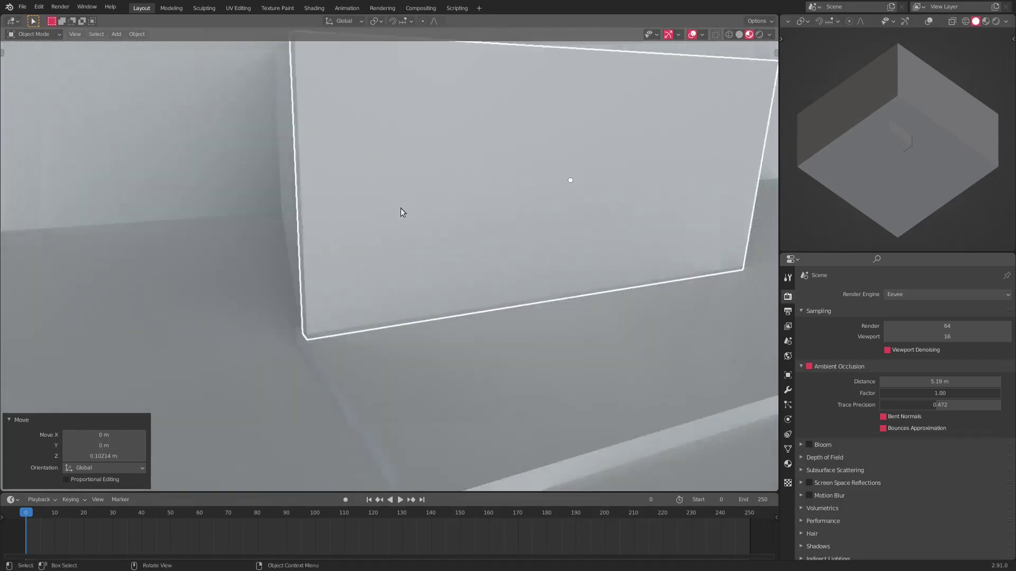
Make the upright panel taller by raising only its upper face along Z in Edit Mode.
{"action": "scroll", "coordinate": [401, 208], "scroll_direction": "down", "scroll_amount": 5}
{"action": "key", "text": "Tab"}
{"action": "middle_click_drag", "start_coordinate": [397, 261], "coordinate": [333, 205]}
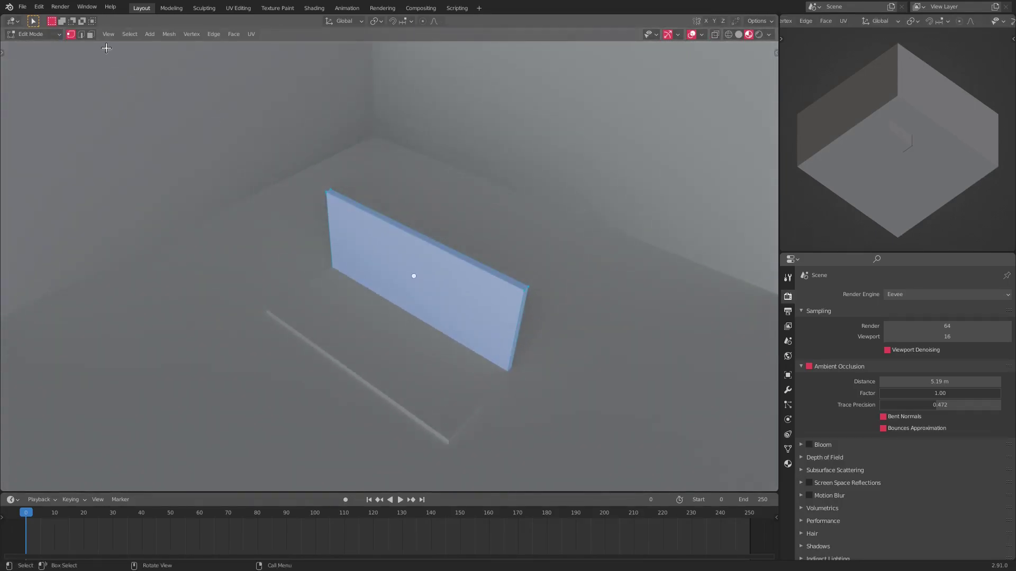
{"action": "left_click", "coordinate": [361, 205]}
{"action": "scroll", "coordinate": [423, 249], "scroll_direction": "down", "scroll_amount": 3}
{"action": "middle_click_drag", "start_coordinate": [445, 275], "coordinate": [402, 237]}
{"action": "key", "text": "g"}
{"action": "key", "text": "z"}
{"action": "left_click", "coordinate": [493, 181]}
{"action": "scroll", "coordinate": [436, 246], "scroll_direction": "down", "scroll_amount": 3}
{"action": "key", "text": "g"}
{"action": "key", "text": "z"}
{"action": "left_click", "coordinate": [387, 251]}
{"action": "key", "text": "Tab"}
Duplicate the floor slab in front of the upright panel, keeping the copy in place.
{"action": "scroll", "coordinate": [385, 246], "scroll_direction": "up", "scroll_amount": 4}
{"action": "scroll", "coordinate": [430, 298], "scroll_direction": "up", "scroll_amount": 2}
{"action": "scroll", "coordinate": [431, 302], "scroll_direction": "down", "scroll_amount": 5}
{"action": "left_click", "coordinate": [426, 366]}
{"action": "key", "text": "g"}
{"action": "key", "text": "shift+d"}
{"action": "key", "text": "z"}
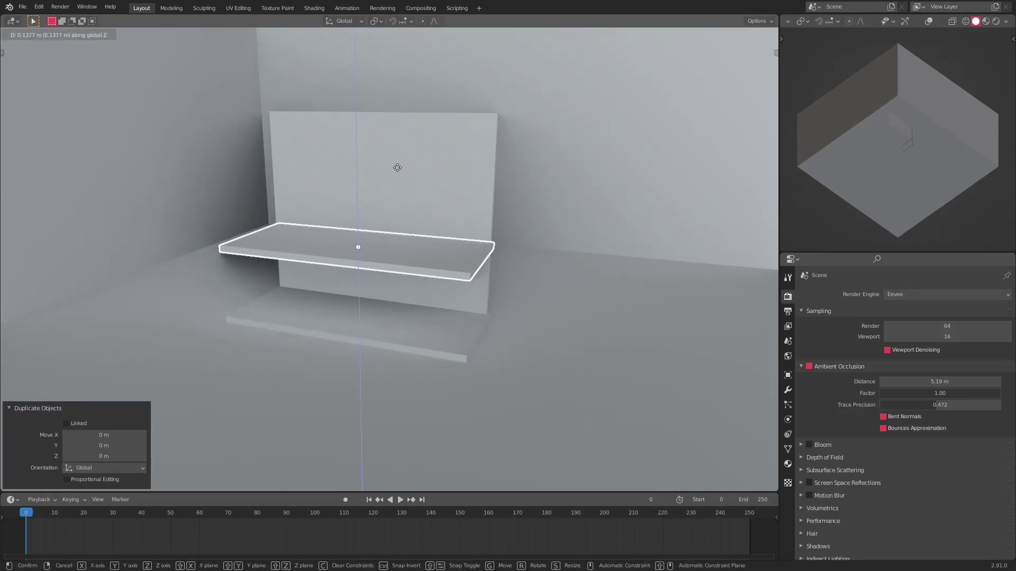
{"action": "right_click", "coordinate": [397, 167]}
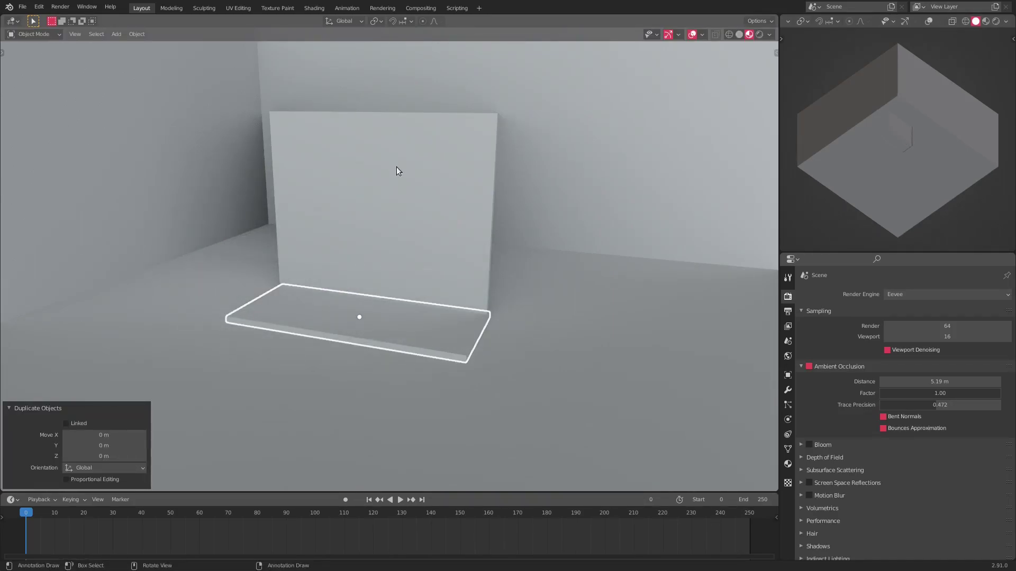
{"action": "type", "text": "gz"}
{"action": "type", "text": "2"}
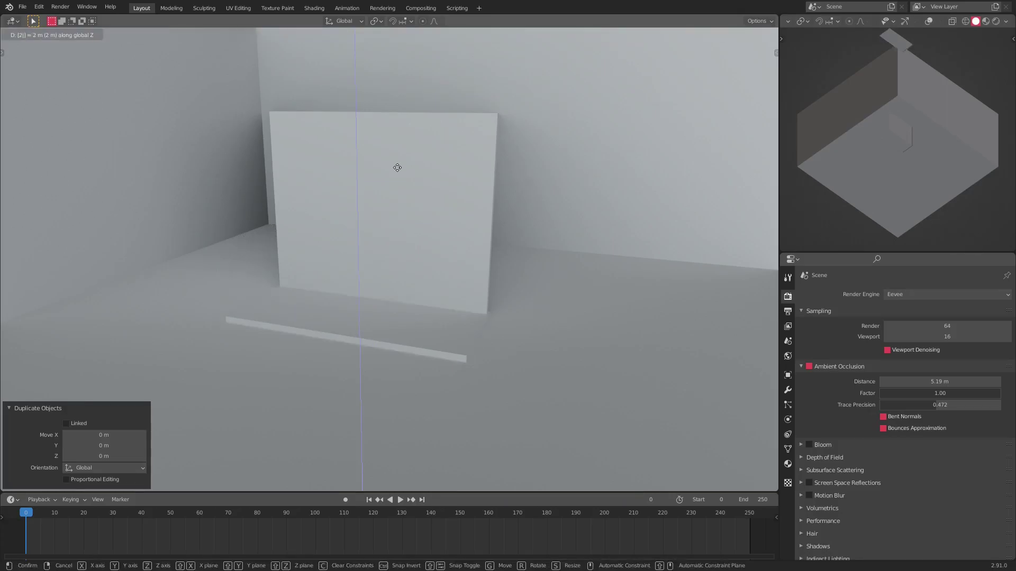
{"action": "right_click", "coordinate": [397, 168]}
{"action": "type", "text": "gz-2"}
{"action": "key", "text": "BackSpace"}
{"action": "key", "text": "BackSpace"}
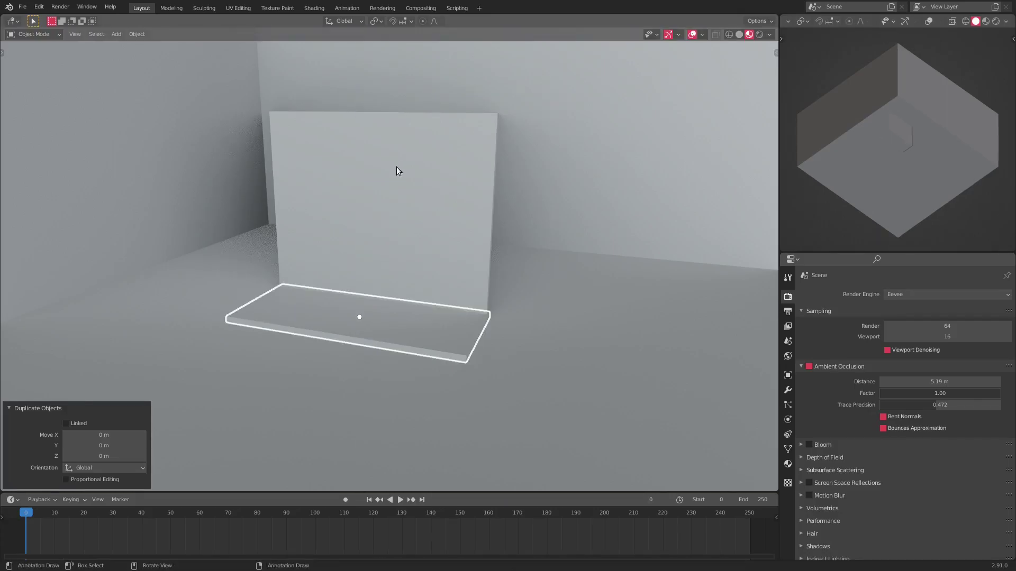
{"action": "type", "text": "-2"}
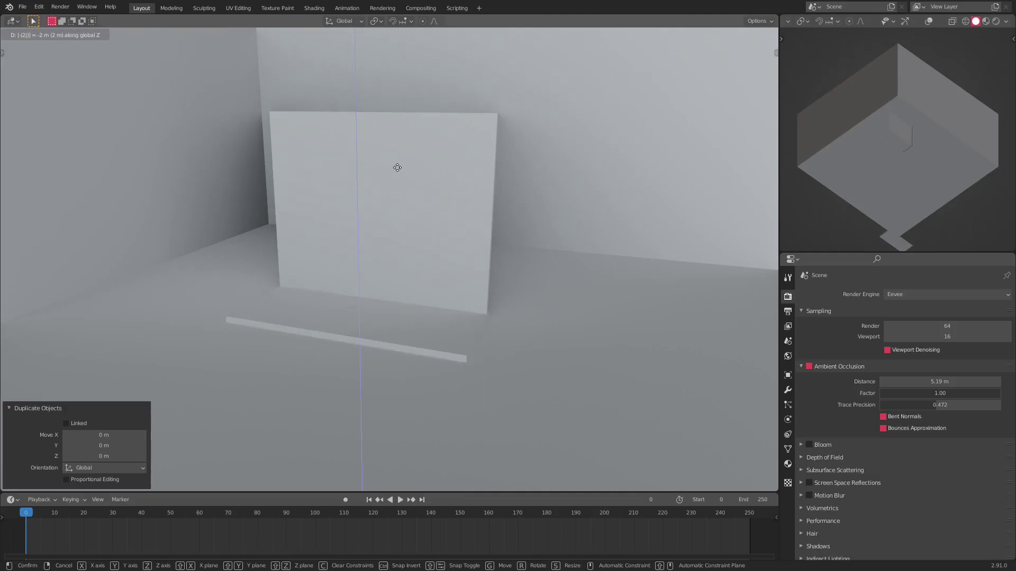
{"action": "right_click", "coordinate": [397, 168]}
Raise the duplicated slab 0.1 m along Z to form a shelf.
{"action": "type", "text": "gz"}
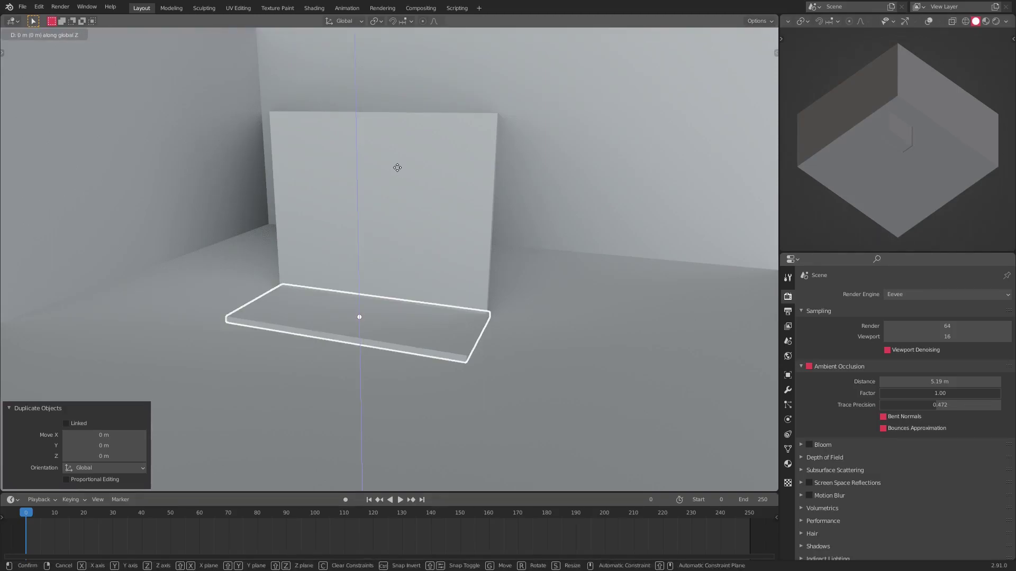
{"action": "type", "text": "1"}
{"action": "key", "text": "BackSpace"}
{"action": "type", "text": ".2"}
{"action": "key", "text": "BackSpace"}
{"action": "type", "text": "1"}
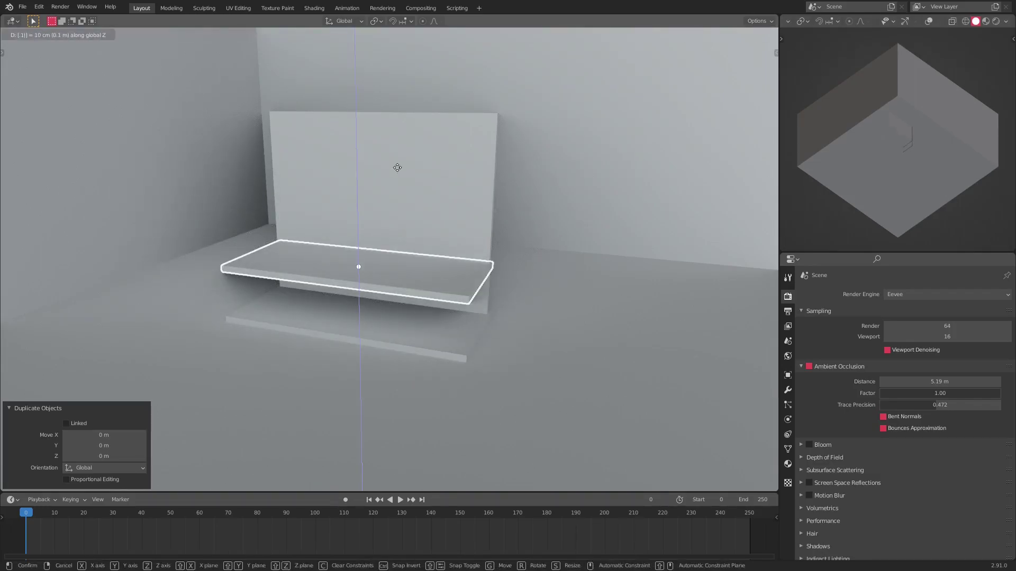
{"action": "key", "text": "BackSpace"}
{"action": "key", "text": "BackSpace"}
{"action": "type", "text": "."}
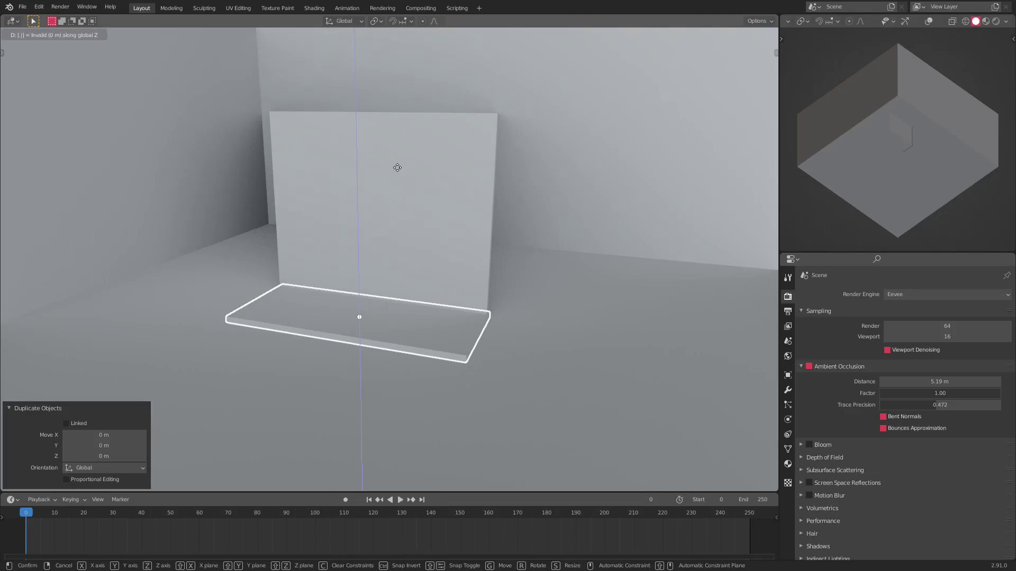
{"action": "type", "text": "15"}
{"action": "key", "text": "Return"}
Duplicate the raised shelf and move the new copy up 0.1 m along Z.
{"action": "key", "text": "shift+d"}
{"action": "right_click", "coordinate": [397, 168]}
{"action": "key", "text": "g"}
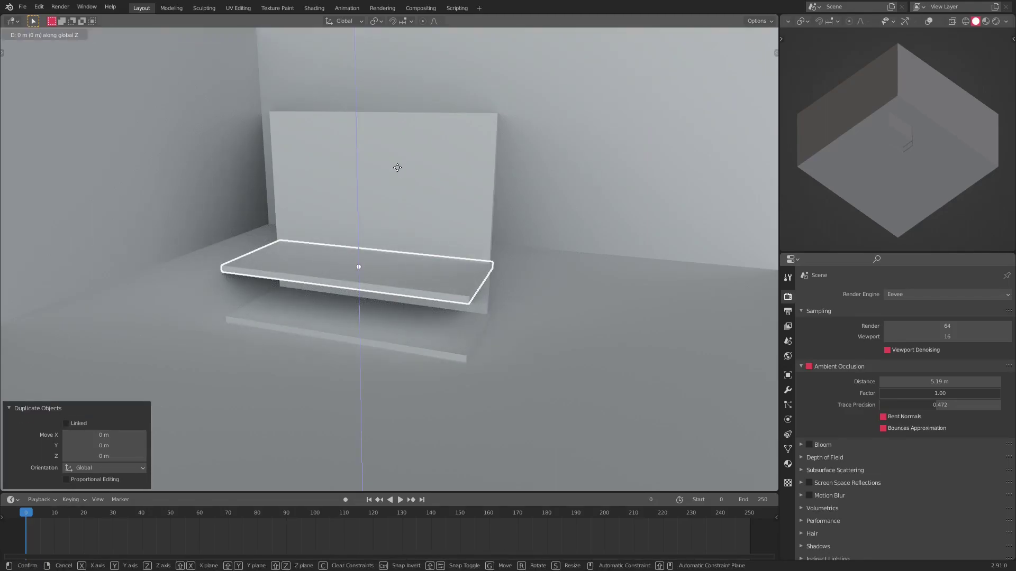
{"action": "type", "text": ".1"}
{"action": "key", "text": "Return"}
Delete both raised shelf copies, leaving only the floor slab and the upright panel.
{"action": "middle_click_drag", "start_coordinate": [395, 167], "coordinate": [418, 224]}
{"action": "scroll", "coordinate": [466, 179], "scroll_direction": "down", "scroll_amount": 4}
{"action": "scroll", "coordinate": [499, 237], "scroll_direction": "up", "scroll_amount": 4}
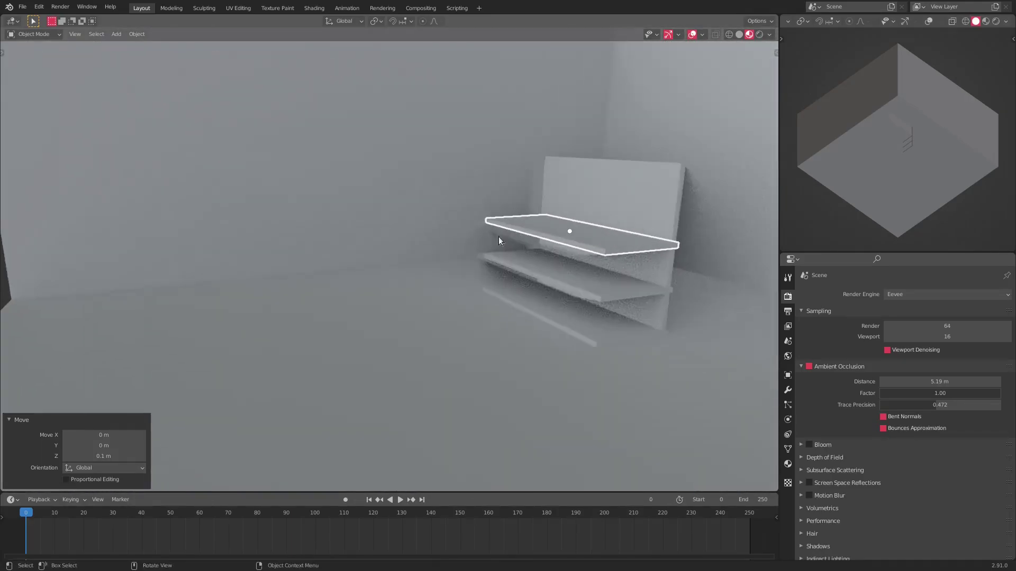
{"action": "middle_click_drag", "start_coordinate": [498, 236], "coordinate": [411, 256]}
{"action": "key", "text": "Delete"}
{"action": "left_click", "coordinate": [412, 266]}
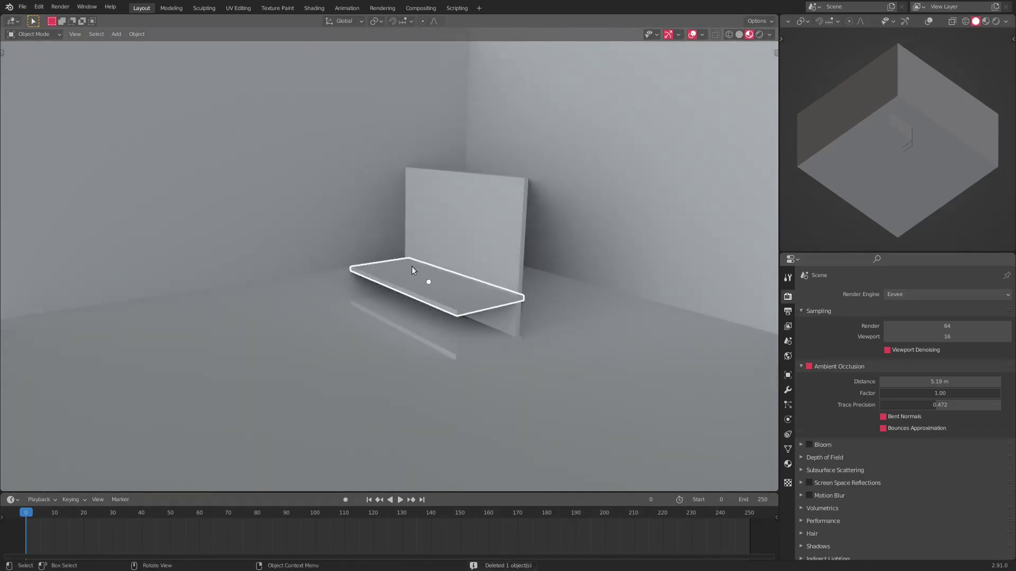
{"action": "key", "text": "ctrl+z"}
Duplicate the floor slab and raise the copy 0.2 m along Z as a shelf.
{"action": "left_click_drag", "start_coordinate": [412, 265], "coordinate": [416, 316]}
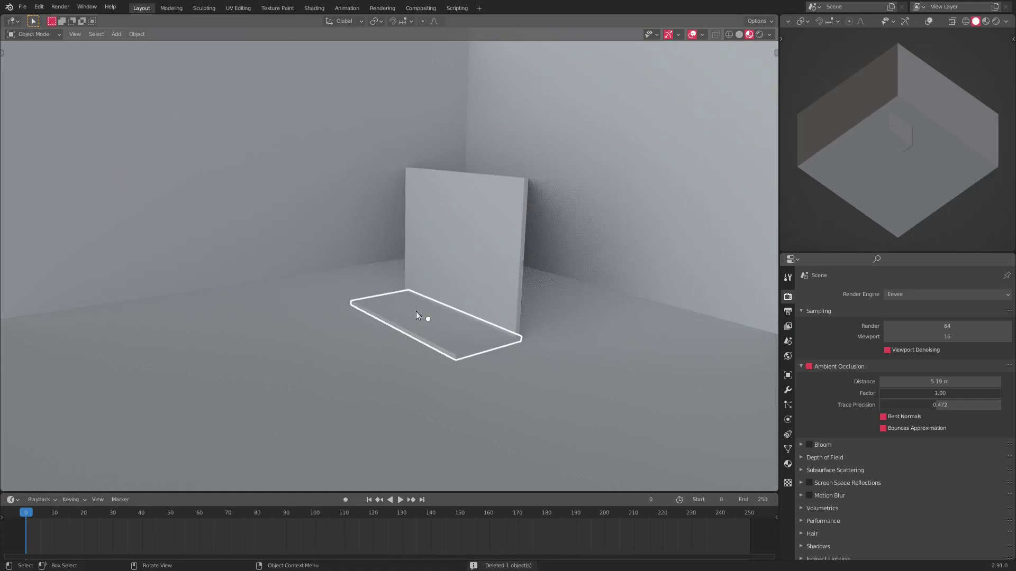
{"action": "key", "text": "shift+d"}
{"action": "type", "text": ".2"}
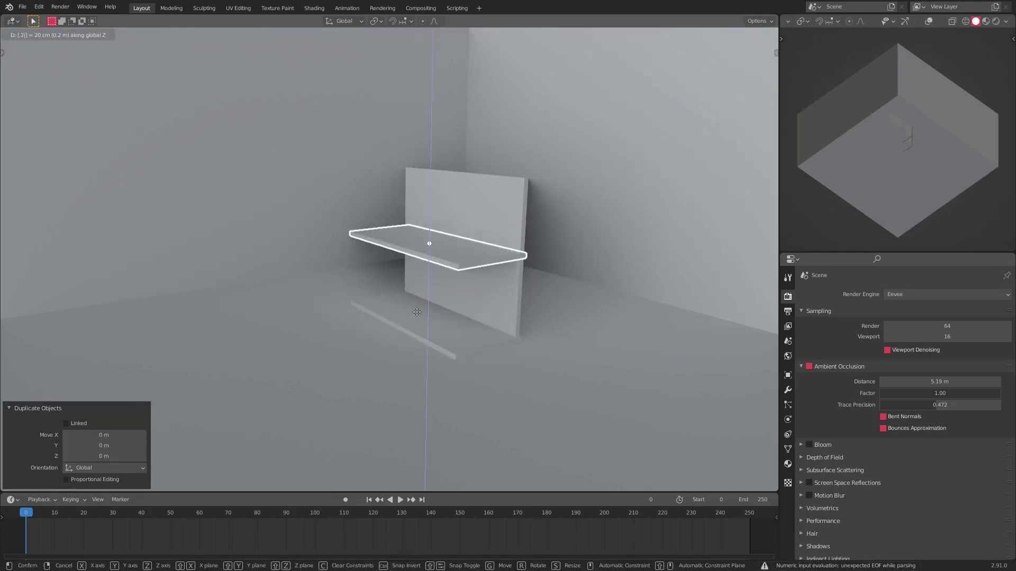
{"action": "key", "text": "Return"}
Scale the raised shelf to about 0.954 along X and 0.943 along Y.
{"action": "middle_click_drag", "start_coordinate": [413, 309], "coordinate": [485, 307]}
{"action": "key", "text": "s"}
{"action": "key", "text": "x"}
{"action": "left_click", "coordinate": [570, 310]}
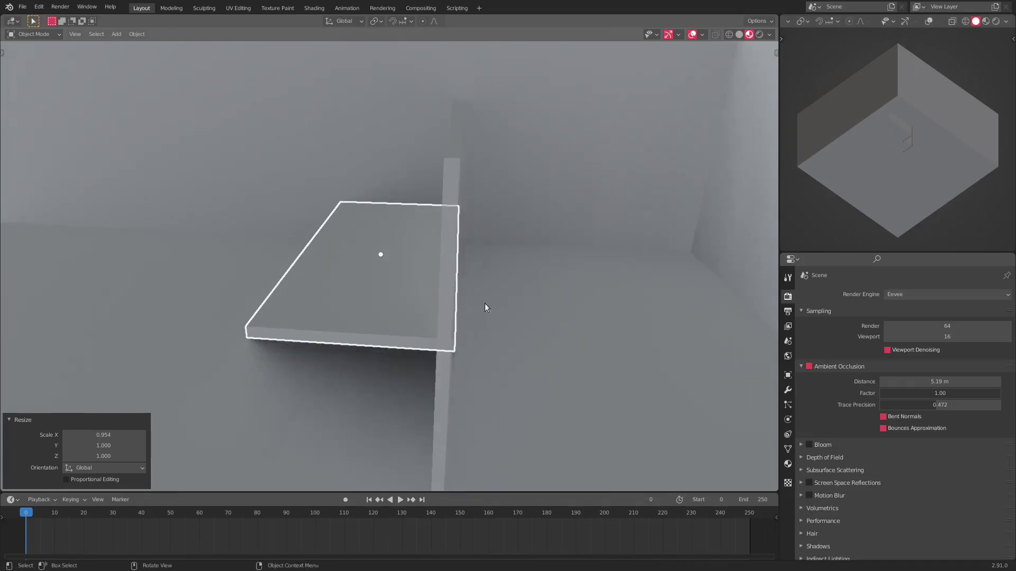
{"action": "key", "text": "s"}
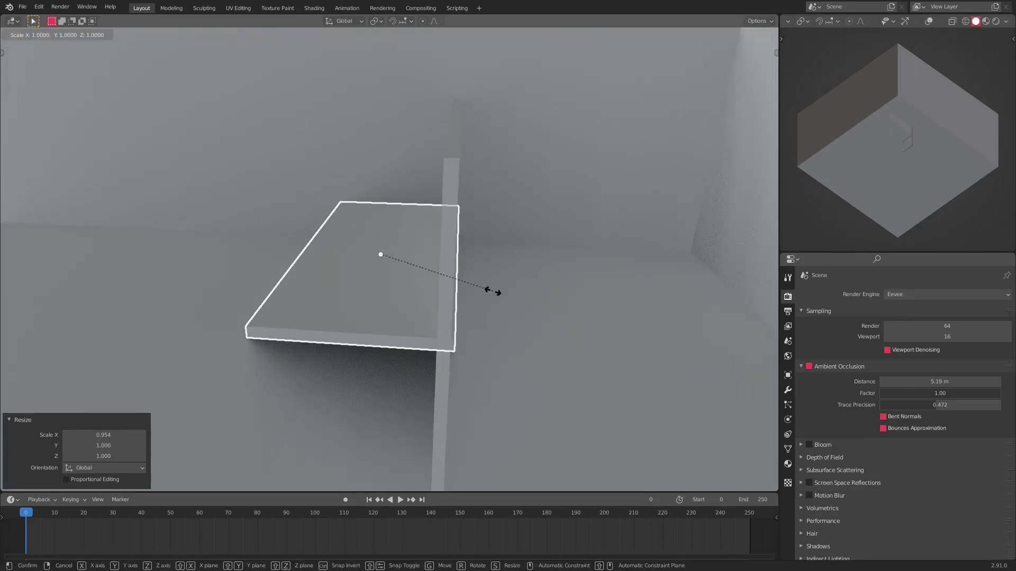
{"action": "key", "text": "y"}
{"action": "left_click", "coordinate": [485, 290]}
{"action": "key", "text": "g"}
{"action": "key", "text": "x"}
{"action": "right_click", "coordinate": [482, 290]}
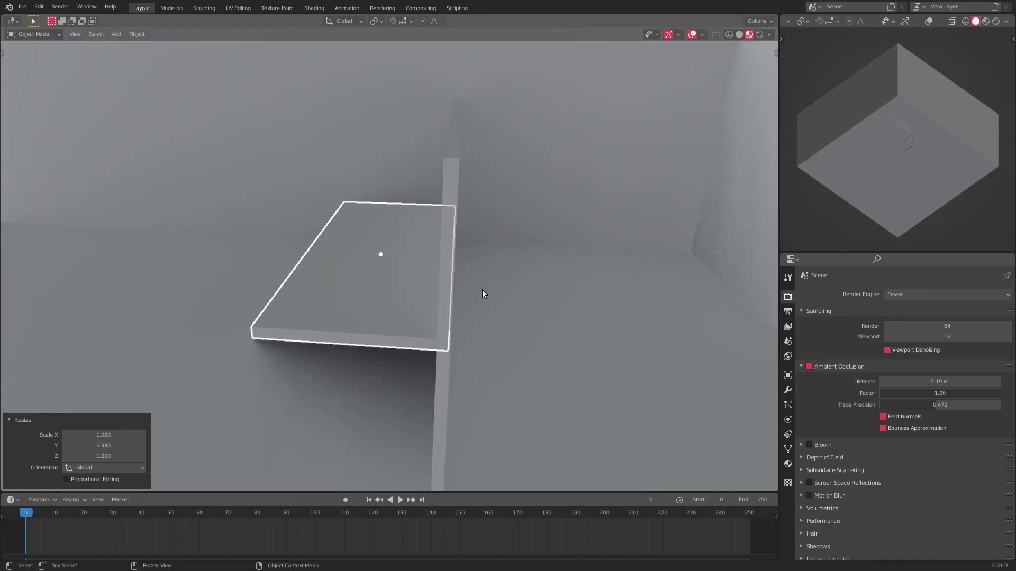
Shift the raised shelf about -0.002 m along Y relative to the upright panel.
{"action": "key", "text": "g"}
{"action": "key", "text": "y"}
{"action": "left_click", "coordinate": [477, 290]}
{"action": "middle_click_drag", "start_coordinate": [391, 302], "coordinate": [499, 271]}
{"action": "scroll", "coordinate": [433, 287], "scroll_direction": "down", "scroll_amount": 3}
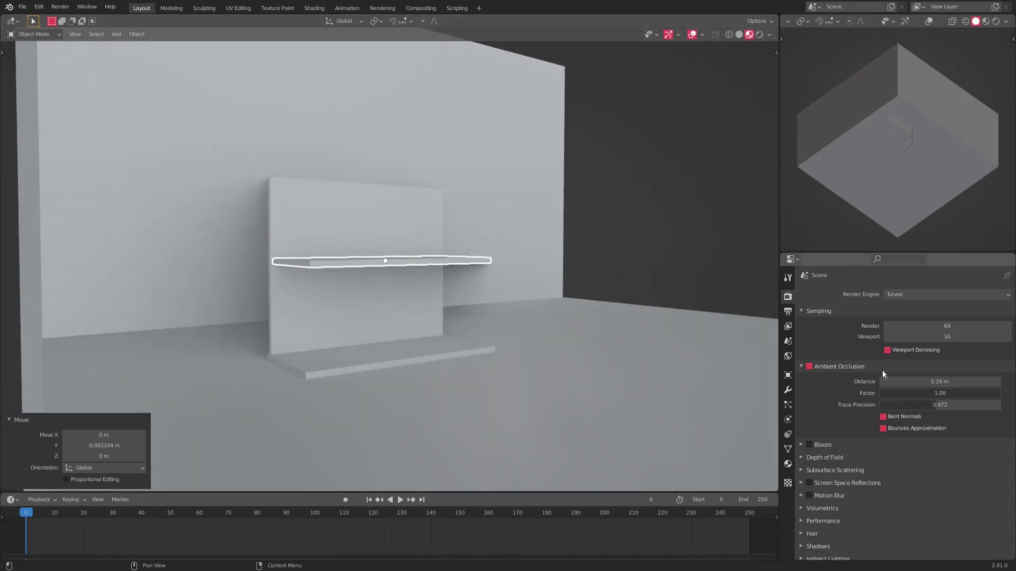
Set Ambient Occlusion to distance 0.13 m, factor 0.59 and trace precision 0.
{"action": "middle_click_drag", "start_coordinate": [550, 345], "coordinate": [455, 370]}
{"action": "left_click_drag", "start_coordinate": [943, 393], "coordinate": [875, 393]}
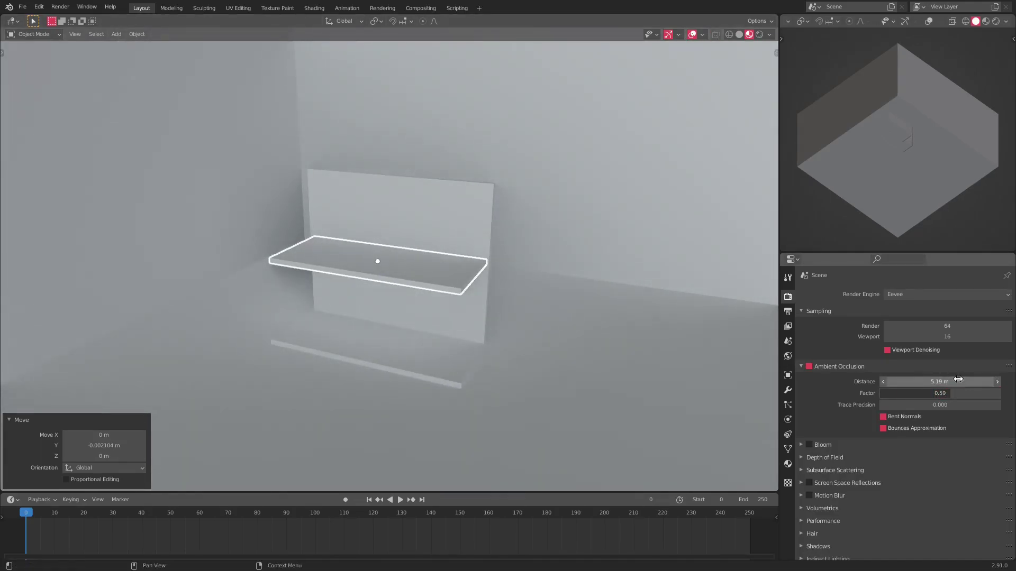
{"action": "left_click_drag", "start_coordinate": [939, 382], "coordinate": [897, 382]}
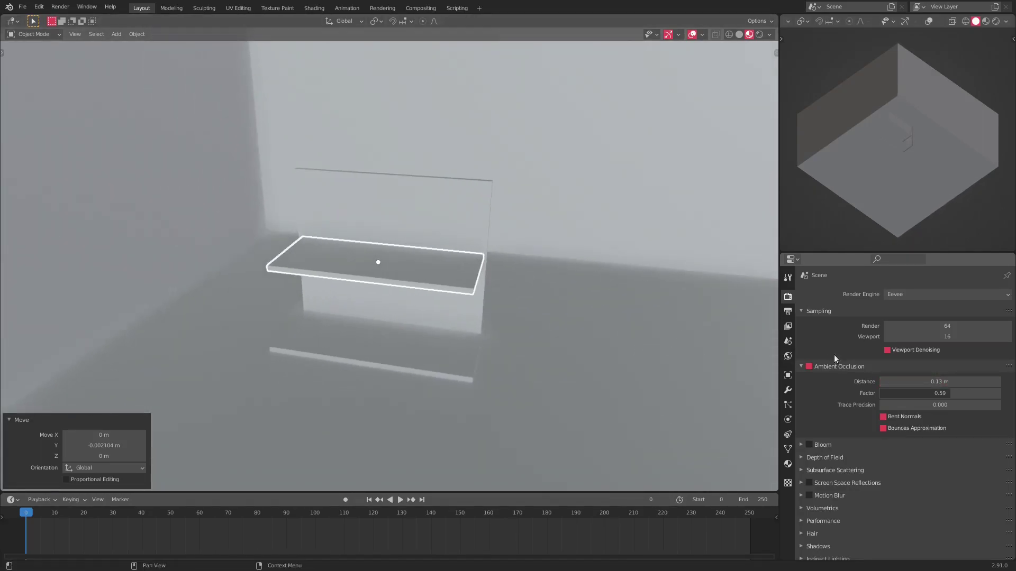
Disable Ambient Occlusion and return the main viewport to solid shading.
{"action": "left_click", "coordinate": [809, 367]}
{"action": "left_click", "coordinate": [810, 367]}
{"action": "middle_click_drag", "start_coordinate": [518, 272], "coordinate": [585, 270]}
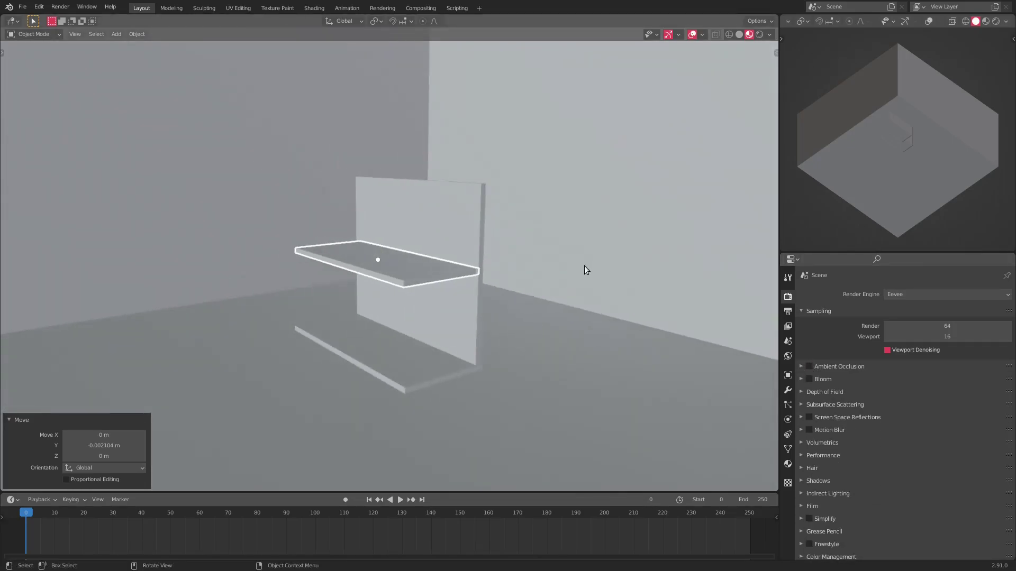
{"action": "left_click", "coordinate": [739, 34]}
Thicken the base slab by raising its top face about 0.033 m along Z.
{"action": "mouse_move", "coordinate": [529, 228]}
{"action": "middle_mouse_down"}
{"action": "mouse_move", "coordinate": [571, 247]}
{"action": "mouse_move", "coordinate": [592, 275]}
{"action": "middle_mouse_up"}
{"action": "left_click", "coordinate": [460, 349]}
{"action": "scroll", "coordinate": [587, 379], "scroll_direction": "down", "scroll_amount": 4}
{"action": "left_click", "coordinate": [595, 379]}
{"action": "scroll", "coordinate": [594, 379], "scroll_direction": "down", "scroll_amount": 3}
{"action": "middle_click_drag", "start_coordinate": [595, 379], "coordinate": [470, 311]}
{"action": "scroll", "coordinate": [383, 281], "scroll_direction": "up", "scroll_amount": 6}
{"action": "middle_click_drag", "start_coordinate": [383, 281], "coordinate": [439, 295]}
{"action": "scroll", "coordinate": [423, 294], "scroll_direction": "up", "scroll_amount": 1}
{"action": "middle_click_drag", "start_coordinate": [408, 294], "coordinate": [335, 294]}
{"action": "left_click", "coordinate": [375, 367]}
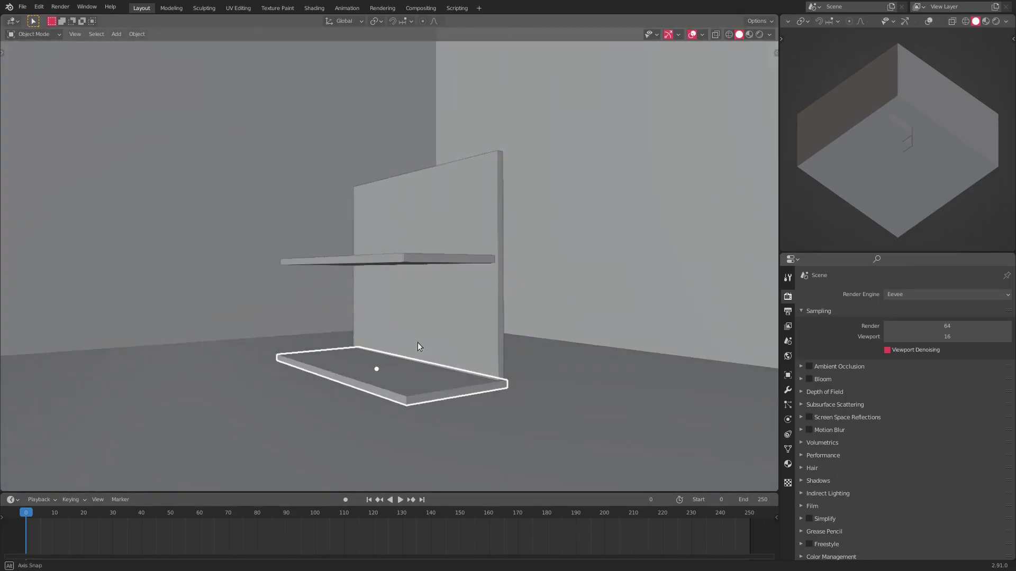
{"action": "key", "text": "Tab"}
{"action": "left_click", "coordinate": [387, 370]}
{"action": "key", "text": "g"}
{"action": "key", "text": "z"}
{"action": "left_click", "coordinate": [399, 352]}
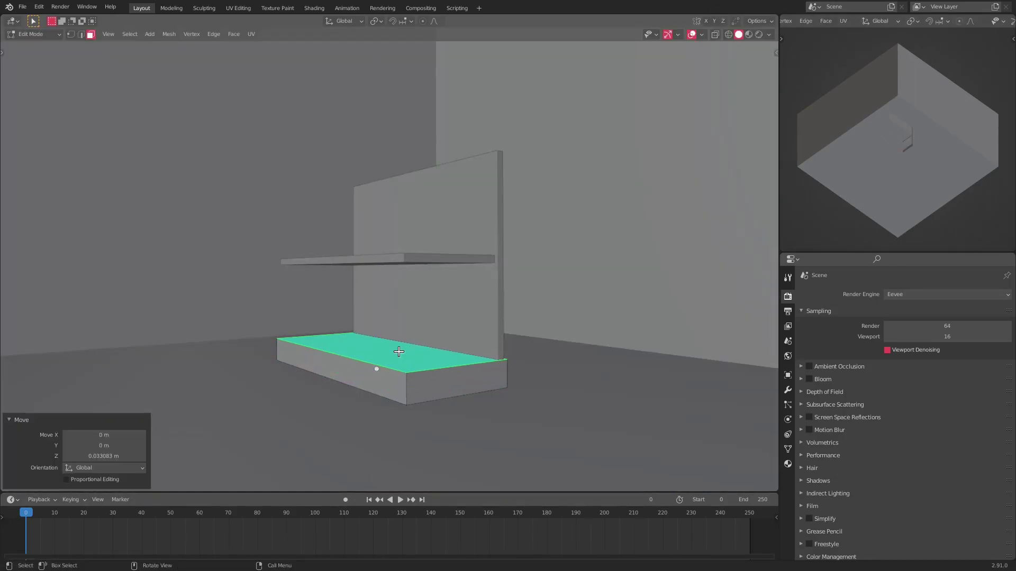
{"action": "key", "text": "Tab"}
Lower the shelf above the base about 0.048 m along Z.
{"action": "middle_click_drag", "start_coordinate": [417, 356], "coordinate": [505, 367]}
{"action": "left_click", "coordinate": [473, 257]}
{"action": "middle_click_drag", "start_coordinate": [473, 257], "coordinate": [516, 278]}
{"action": "key", "text": "g"}
{"action": "key", "text": "z"}
{"action": "left_click", "coordinate": [517, 299]}
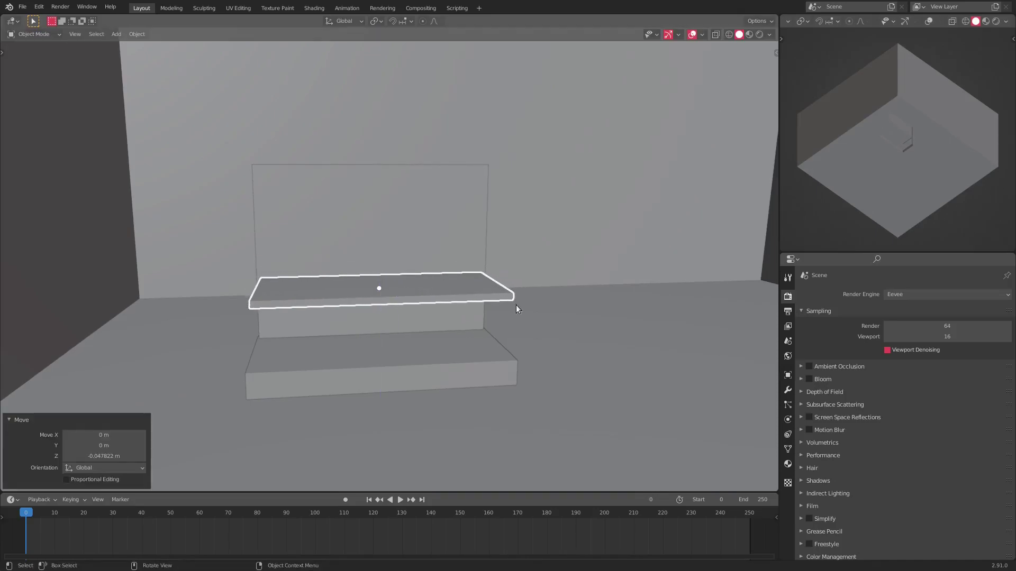
Duplicate the shelf upward along Z as a top shelf and fine-tune the copy's height.
{"action": "key", "text": "shift+d"}
{"action": "key", "text": "z"}
{"action": "left_click", "coordinate": [528, 247]}
{"action": "middle_click_drag", "start_coordinate": [527, 248], "coordinate": [533, 340]}
{"action": "key", "text": "g"}
{"action": "key", "text": "z"}
{"action": "left_click", "coordinate": [461, 275]}
Add a 0.2 m cube in front of the shelves and scale it down uniformly to about 0.114.
{"action": "key", "text": "alt+z"}
{"action": "left_click", "coordinate": [472, 271]}
{"action": "key", "text": "shift+a"}
{"action": "mouse_move", "coordinate": [406, 290]}
{"action": "left_click", "coordinate": [447, 297]}
{"action": "scroll", "coordinate": [432, 309], "scroll_direction": "down", "scroll_amount": 3}
{"action": "key", "text": "s"}
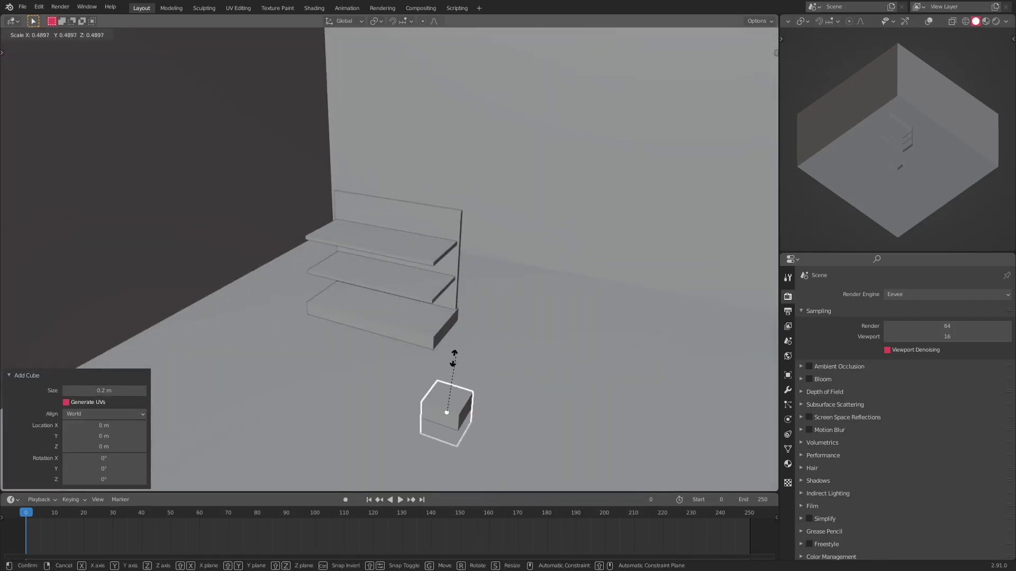
{"action": "left_click", "coordinate": [443, 399]}
Move the small cube about 0.399 m along Y and about -0.152 m along X.
{"action": "middle_click_drag", "start_coordinate": [484, 397], "coordinate": [446, 393]}
{"action": "key", "text": "g"}
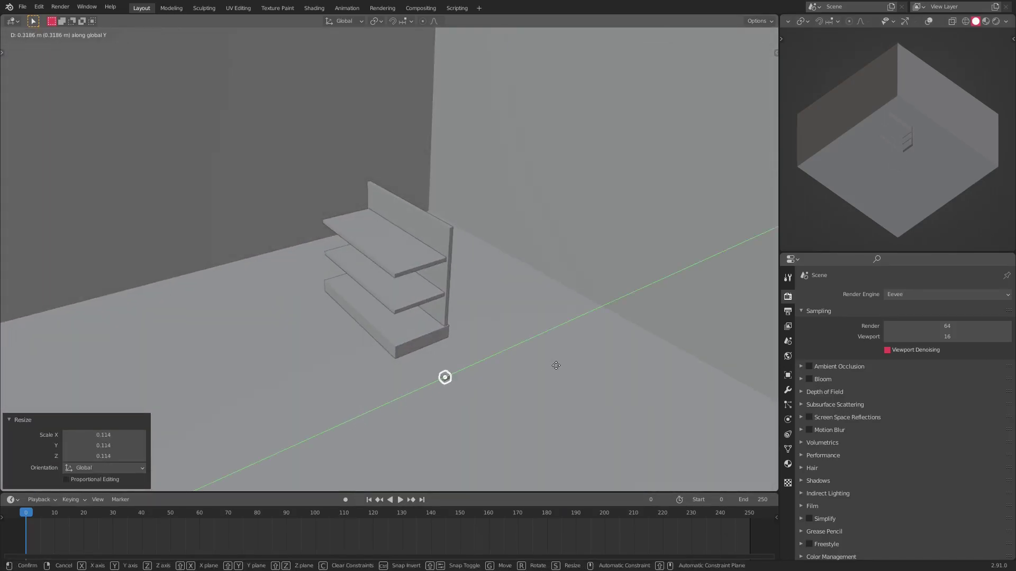
{"action": "left_click", "coordinate": [554, 363]}
{"action": "key", "text": "g"}
{"action": "key", "text": "x"}
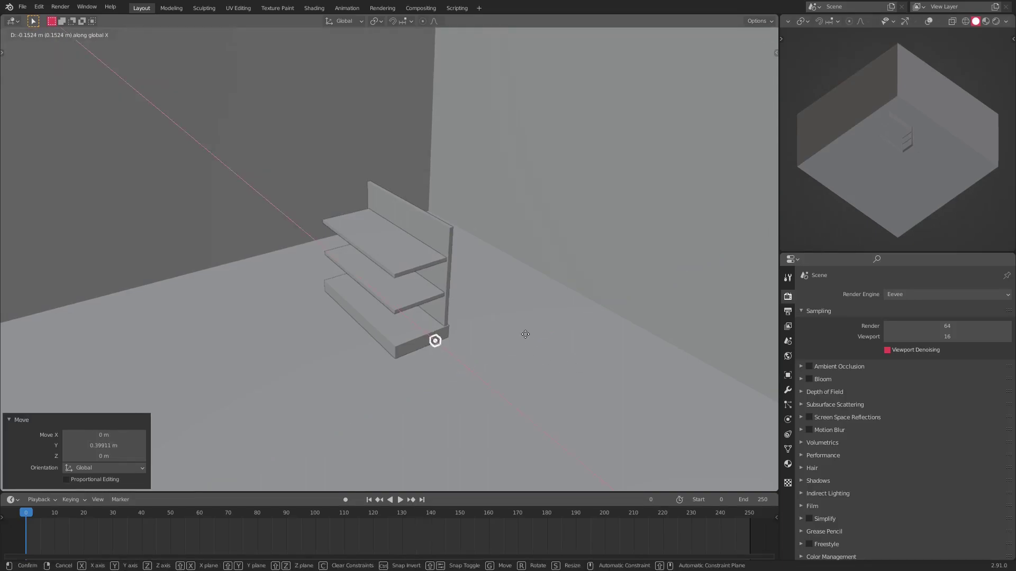
{"action": "left_click", "coordinate": [524, 333]}
Shift the small cube along Y into line with the side edge of the upright panel.
{"action": "scroll", "coordinate": [491, 335], "scroll_direction": "up", "scroll_amount": 2}
{"action": "middle_click_drag", "start_coordinate": [490, 339], "coordinate": [444, 346]}
{"action": "key", "text": "x"}
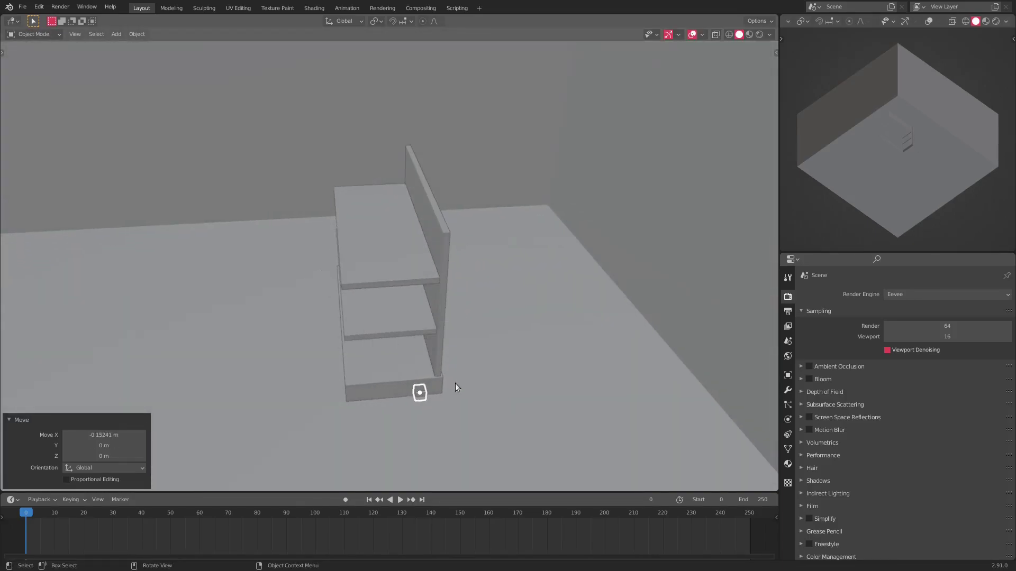
{"action": "key", "text": "g"}
{"action": "key", "text": "y"}
{"action": "left_click", "coordinate": [478, 343]}
Stretch the cube into a post with a Z scale of about 10.637 and raise it about 0.084 m.
{"action": "key", "text": "s"}
{"action": "key", "text": "z"}
{"action": "left_click", "coordinate": [747, 142]}
{"action": "key", "text": "g"}
{"action": "key", "text": "z"}
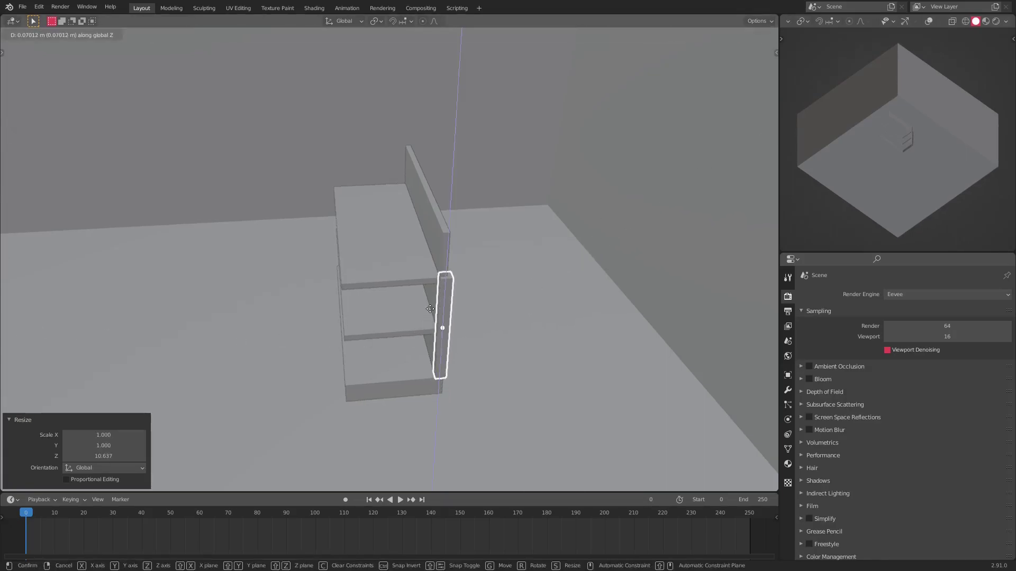
{"action": "left_click", "coordinate": [441, 300]}
Lengthen the post along Z to the panel's full height, finishing with a Z scale of about 1.117.
{"action": "middle_click_drag", "start_coordinate": [442, 300], "coordinate": [457, 277]}
{"action": "key", "text": "s"}
{"action": "key", "text": "z"}
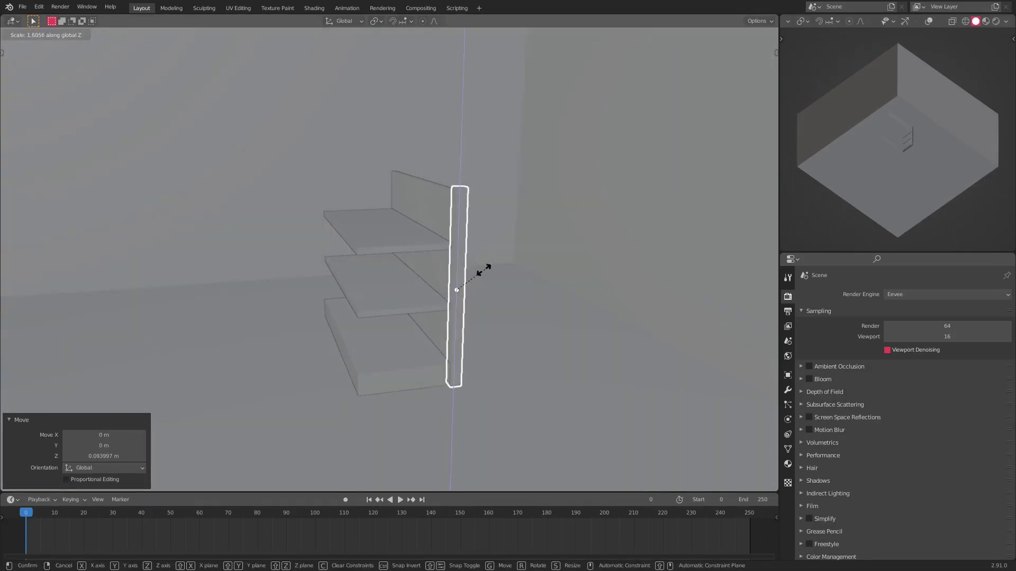
{"action": "left_click", "coordinate": [482, 273]}
{"action": "key", "text": "g"}
{"action": "key", "text": "z"}
{"action": "left_click", "coordinate": [482, 275]}
{"action": "key", "text": "s"}
{"action": "key", "text": "z"}
{"action": "left_click", "coordinate": [485, 276]}
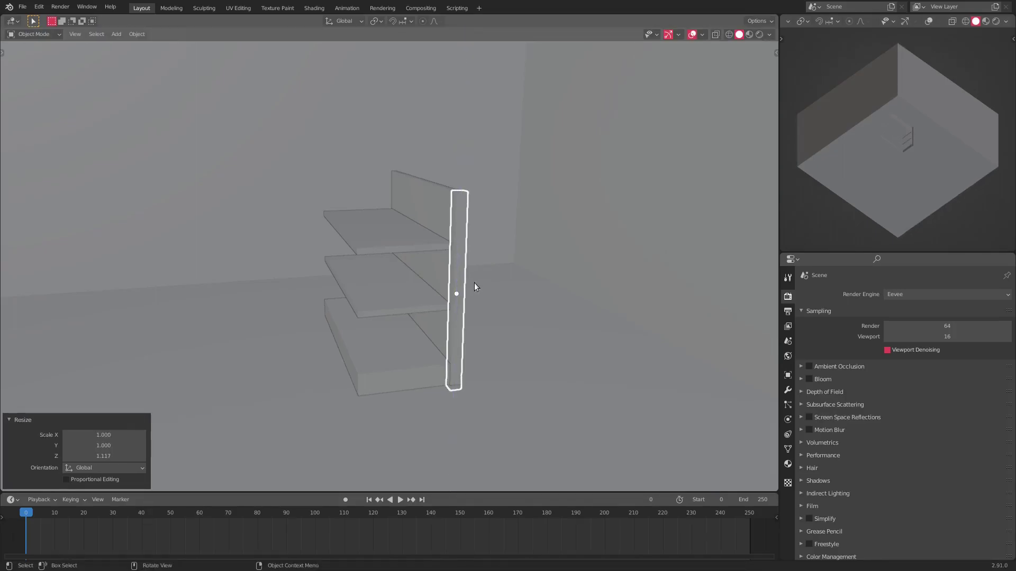
Adjust the post's height along Z and shift it about -0.004 m along Y.
{"action": "middle_click_drag", "start_coordinate": [474, 283], "coordinate": [491, 345]}
{"action": "key", "text": "g"}
{"action": "key", "text": "z"}
{"action": "left_click", "coordinate": [548, 300]}
{"action": "key", "text": "g"}
{"action": "key", "text": "z"}
{"action": "right_click", "coordinate": [446, 337]}
{"action": "key", "text": "g"}
{"action": "key", "text": "y"}
{"action": "left_click", "coordinate": [452, 337]}
Duplicate the post about -0.448 m along X to the opposite side of the panel.
{"action": "key", "text": "g"}
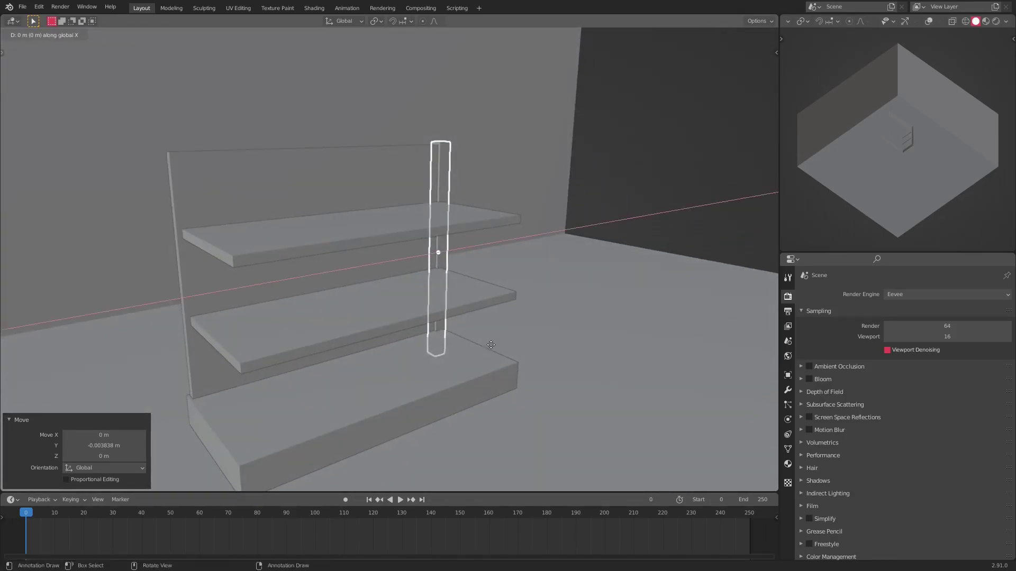
{"action": "left_click", "coordinate": [229, 376]}
{"action": "middle_click_drag", "start_coordinate": [194, 354], "coordinate": [440, 251]}
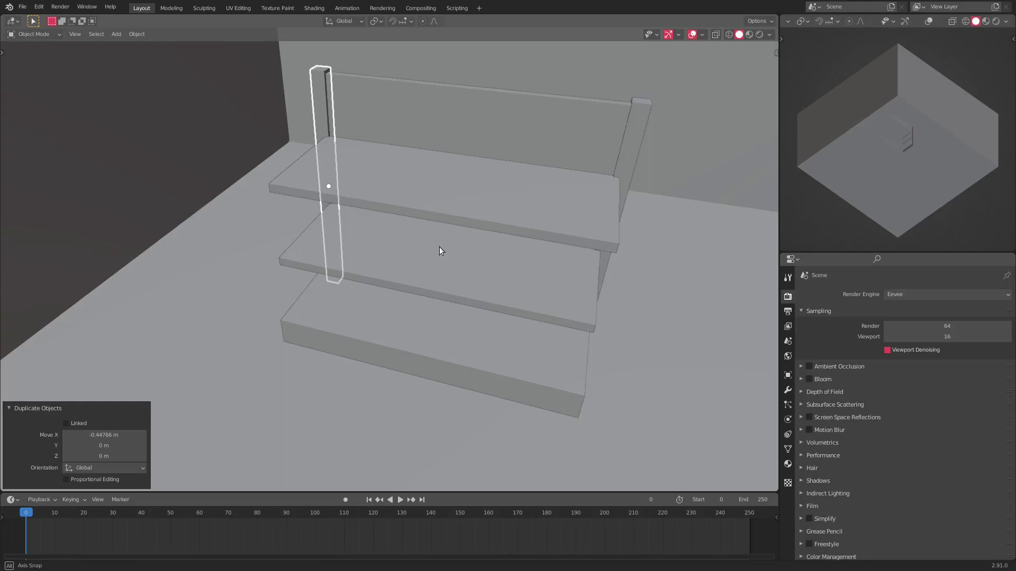
Nudge the original post along X against its end of the shelves.
{"action": "middle_click_drag", "start_coordinate": [521, 267], "coordinate": [464, 243], "text": "shift"}
{"action": "left_click", "coordinate": [536, 270]}
{"action": "left_click", "coordinate": [538, 278]}
{"action": "middle_click_drag", "start_coordinate": [494, 290], "coordinate": [408, 266], "text": "shift"}
{"action": "key", "text": "g"}
{"action": "key", "text": "x"}
{"action": "left_click", "coordinate": [485, 288]}
Nudge the duplicated post along X against the opposite edge of the panel.
{"action": "left_click", "coordinate": [359, 260]}
{"action": "key", "text": "g"}
{"action": "key", "text": "x"}
{"action": "left_click", "coordinate": [423, 270]}
{"action": "key", "text": "g"}
{"action": "key", "text": "x"}
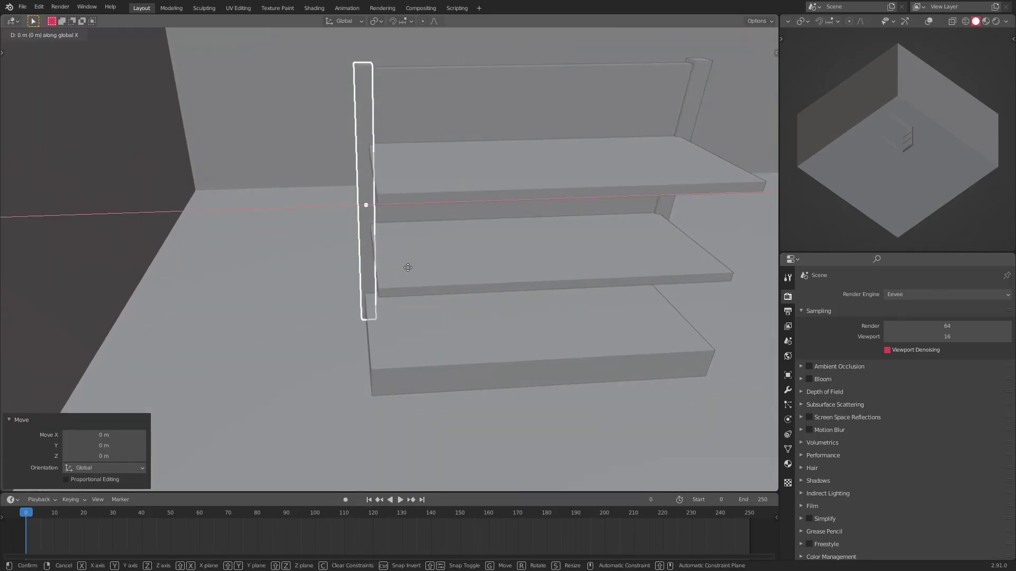
{"action": "left_click", "coordinate": [407, 267]}
Duplicate the original post in place and rotate the copy 90° about X.
{"action": "scroll", "coordinate": [407, 267], "scroll_direction": "down", "scroll_amount": 4}
{"action": "middle_click_drag", "start_coordinate": [406, 267], "coordinate": [334, 266]}
{"action": "left_click", "coordinate": [484, 303]}
{"action": "middle_click_drag", "start_coordinate": [484, 305], "coordinate": [317, 300]}
{"action": "middle_click_drag", "start_coordinate": [439, 300], "coordinate": [463, 277]}
{"action": "key", "text": "shift+d"}
{"action": "right_click", "coordinate": [464, 277]}
{"action": "key", "text": "r"}
{"action": "key", "text": "x"}
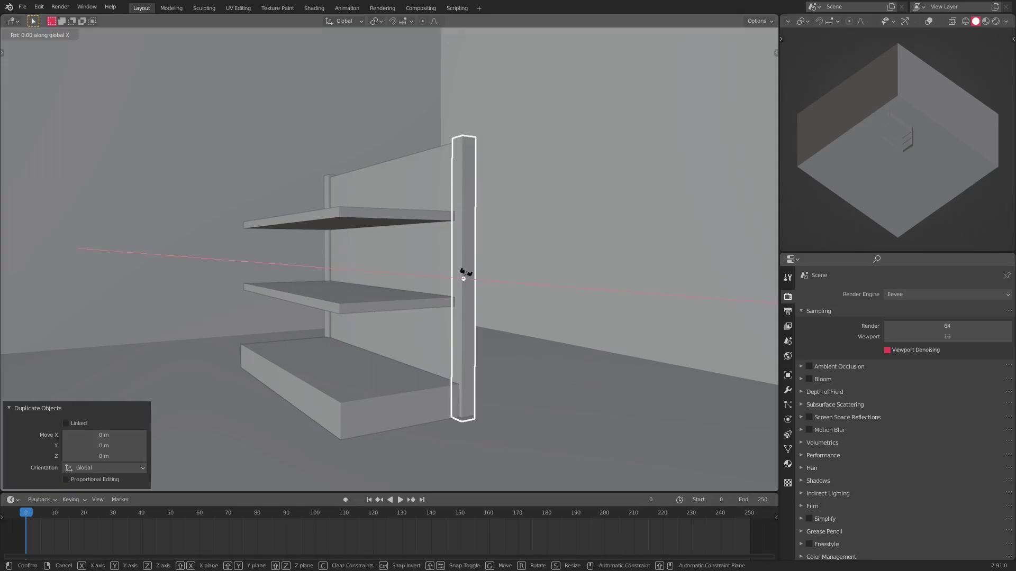
{"action": "type", "text": "90"}
{"action": "key", "text": "Return"}
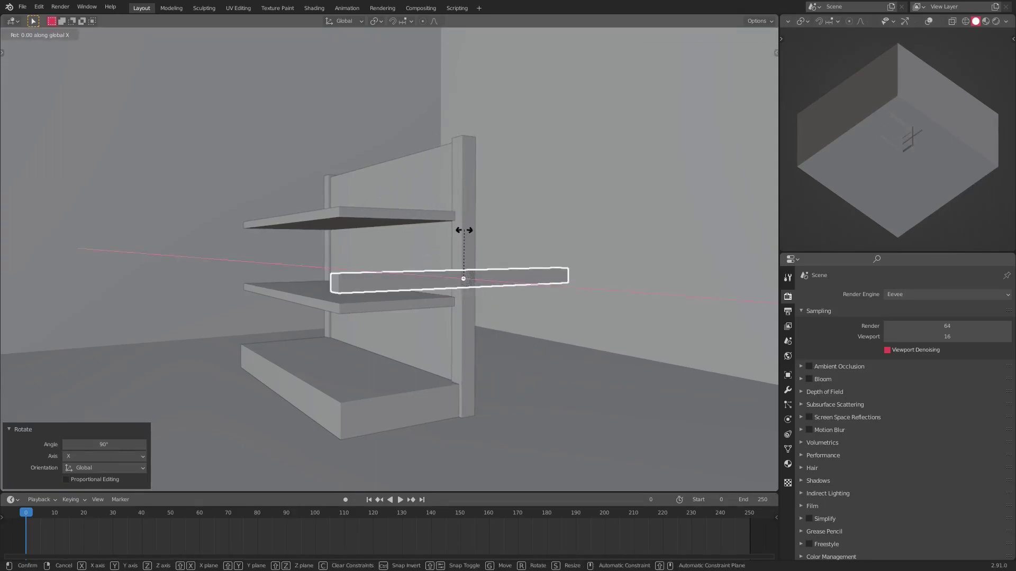
Rotate the horizontal bar 90° about Z so it runs parallel to the panel.
{"action": "middle_click_drag", "start_coordinate": [464, 230], "coordinate": [551, 260]}
{"action": "key", "text": "r"}
{"action": "key", "text": "z"}
{"action": "key", "text": "Return"}
Move the horizontal bar about -0.229 m along X and about -0.029 m along Z, between the two posts.
{"action": "key", "text": "x"}
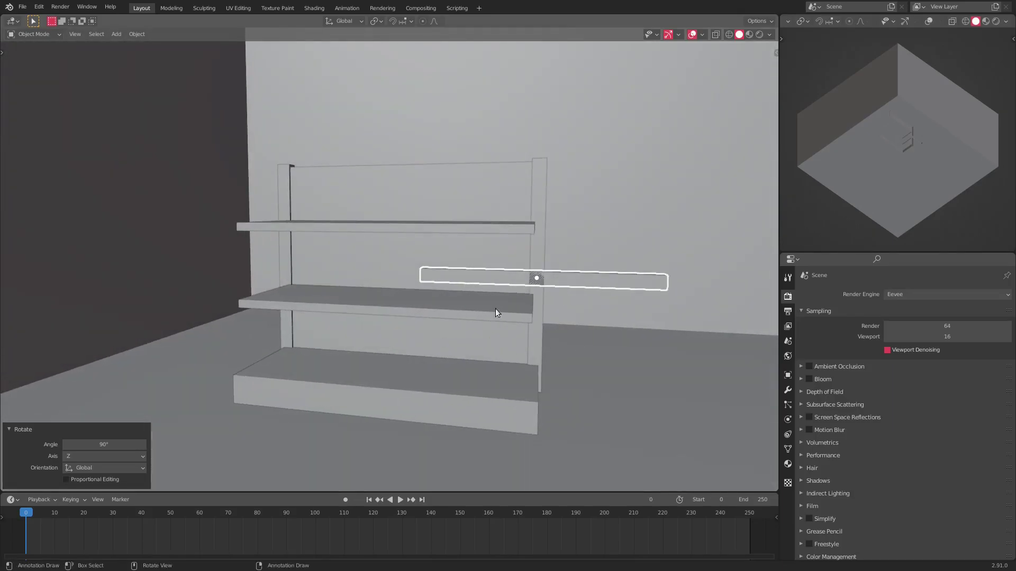
{"action": "key", "text": "g"}
{"action": "key", "text": "x"}
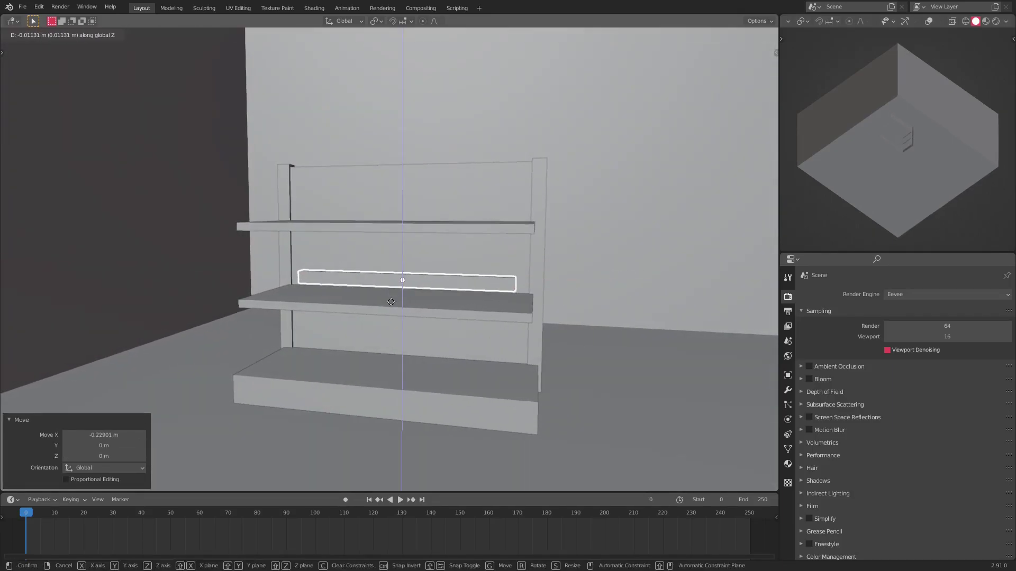
{"action": "key", "text": "z"}
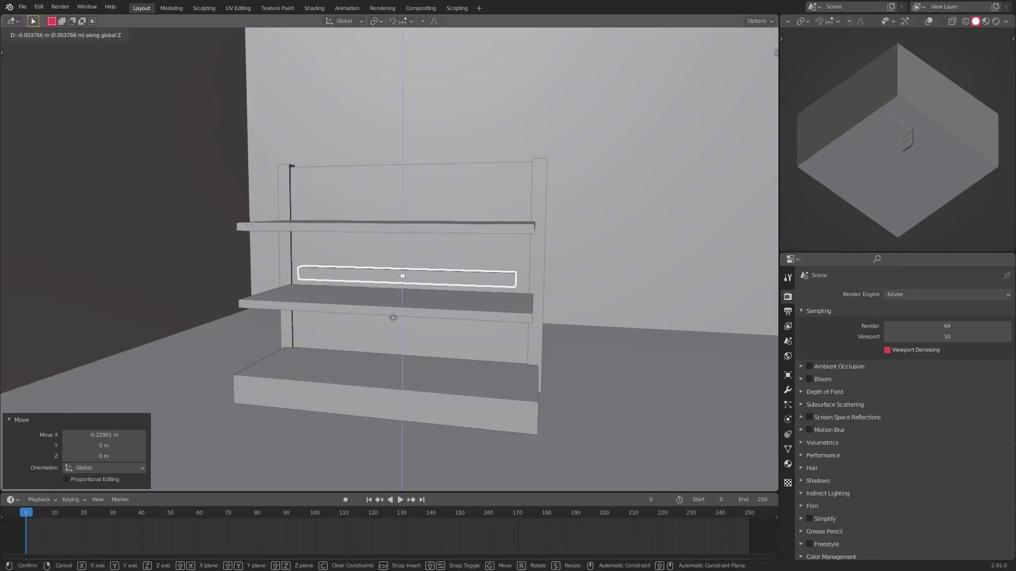
{"action": "key", "text": "Return"}
Resize the horizontal bar slightly and lower it about 0.005 m along Z.
{"action": "middle_click_drag", "start_coordinate": [394, 325], "coordinate": [326, 317]}
{"action": "key", "text": "s"}
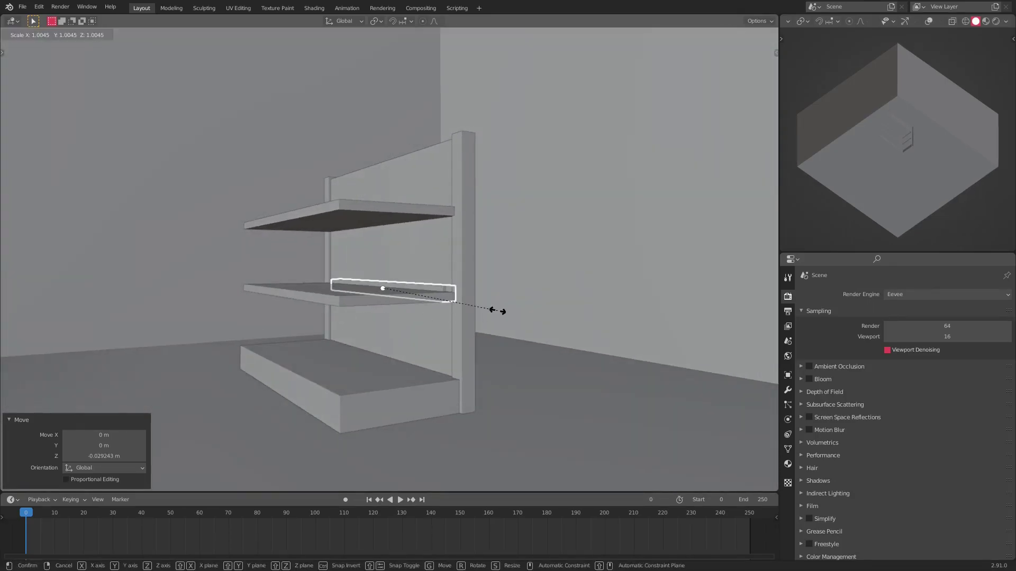
{"action": "left_click", "coordinate": [502, 312]}
{"action": "key", "text": "g"}
{"action": "key", "text": "z"}
{"action": "key", "text": "Return"}
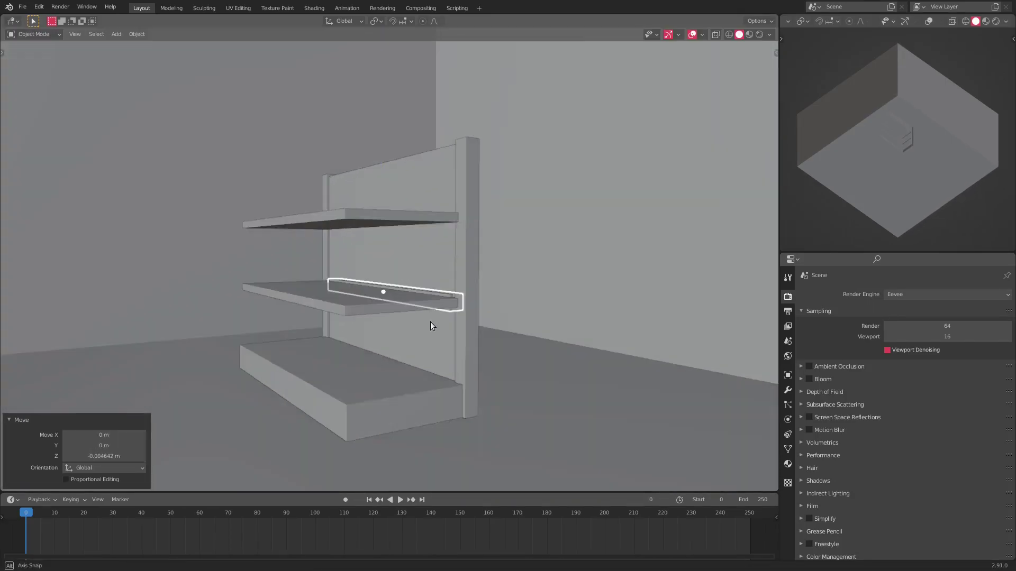
Scale the horizontal bar to about 1.115 along X so it reaches both posts.
{"action": "middle_click_drag", "start_coordinate": [430, 321], "coordinate": [461, 332]}
{"action": "key", "text": "s"}
{"action": "key", "text": "x"}
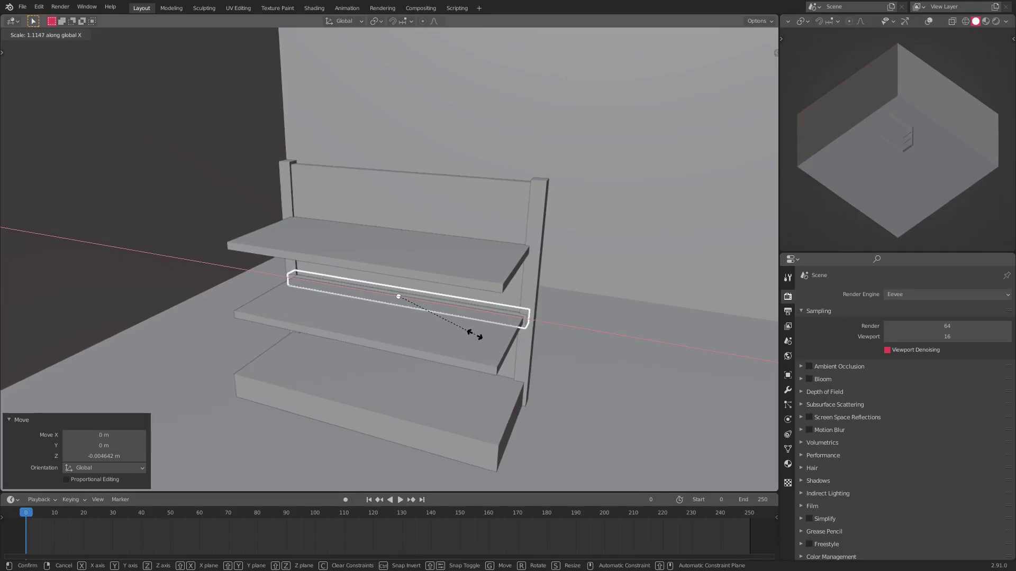
{"action": "left_click", "coordinate": [474, 335]}
{"action": "mouse_move", "coordinate": [474, 334]}
{"action": "middle_mouse_down"}
{"action": "mouse_move", "coordinate": [551, 328]}
{"action": "mouse_move", "coordinate": [516, 350]}
{"action": "mouse_move", "coordinate": [479, 346]}
{"action": "middle_mouse_up"}
{"action": "left_click", "coordinate": [551, 328]}
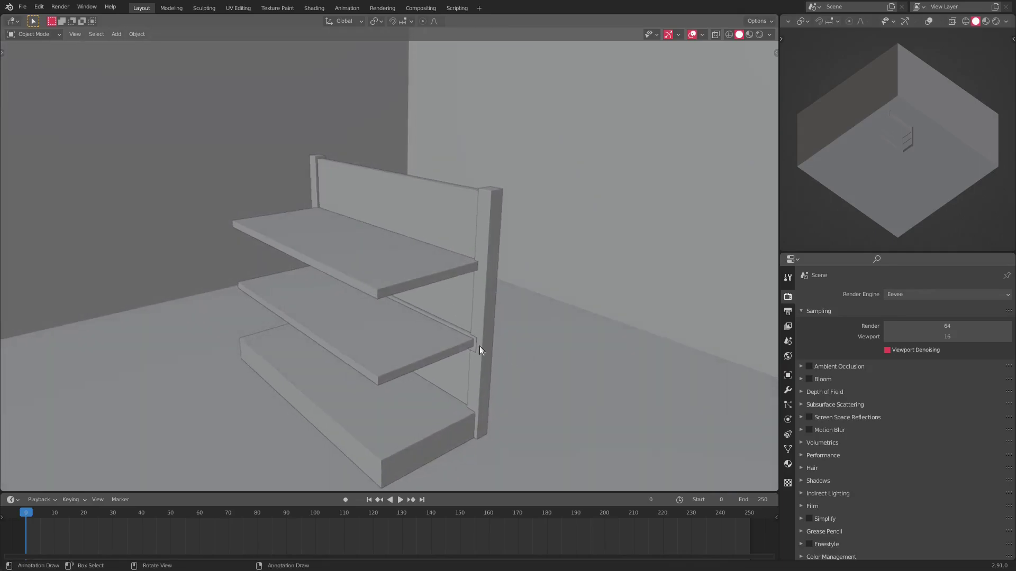
Enlarge the horizontal bar uniformly, finishing with a scale of about 1.517.
{"action": "left_click", "coordinate": [478, 345]}
{"action": "left_click", "coordinate": [475, 345]}
{"action": "key", "text": "s"}
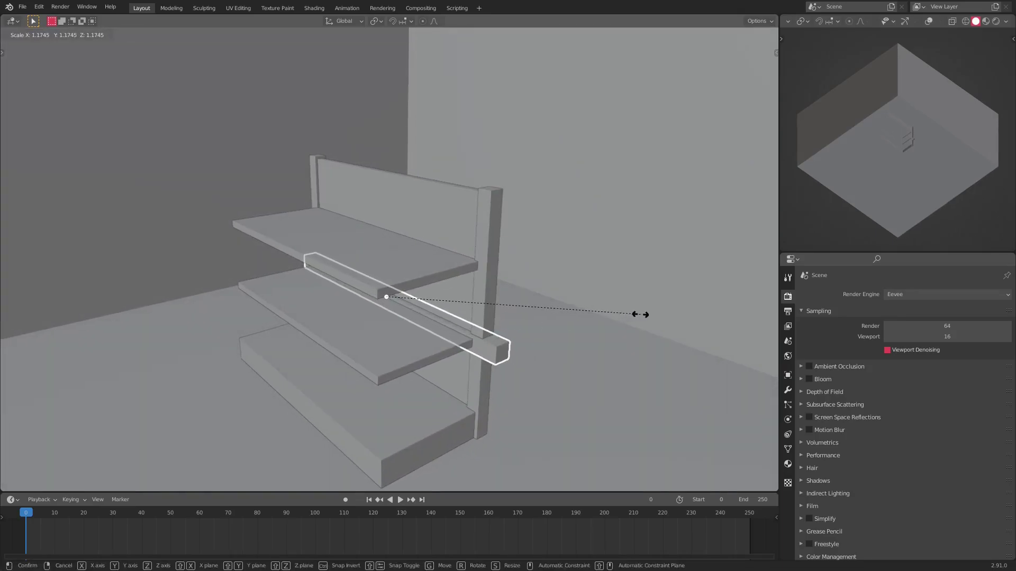
{"action": "left_click", "coordinate": [598, 312]}
{"action": "middle_click_drag", "start_coordinate": [598, 312], "coordinate": [519, 313]}
{"action": "key", "text": "s"}
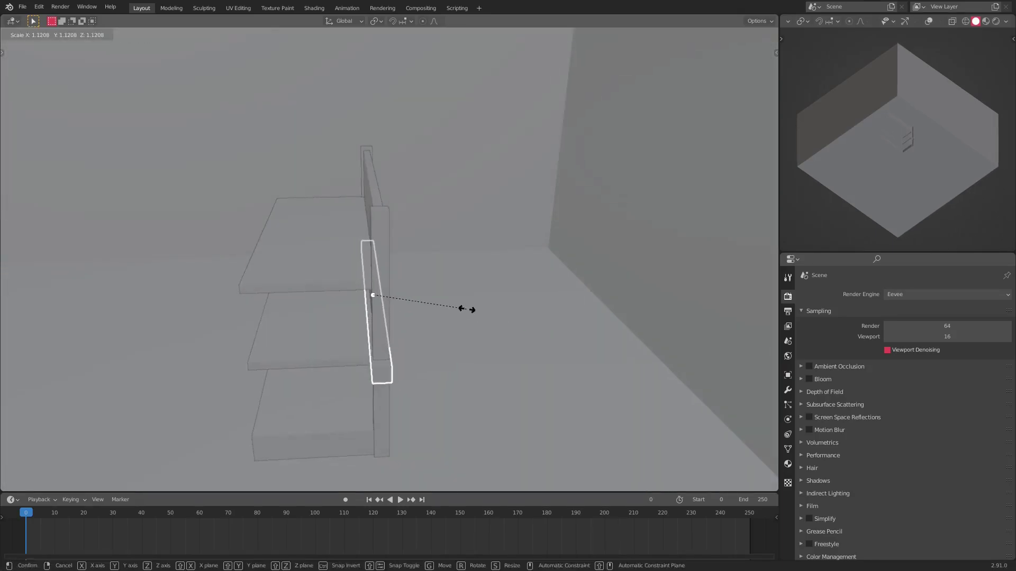
{"action": "left_click", "coordinate": [496, 315]}
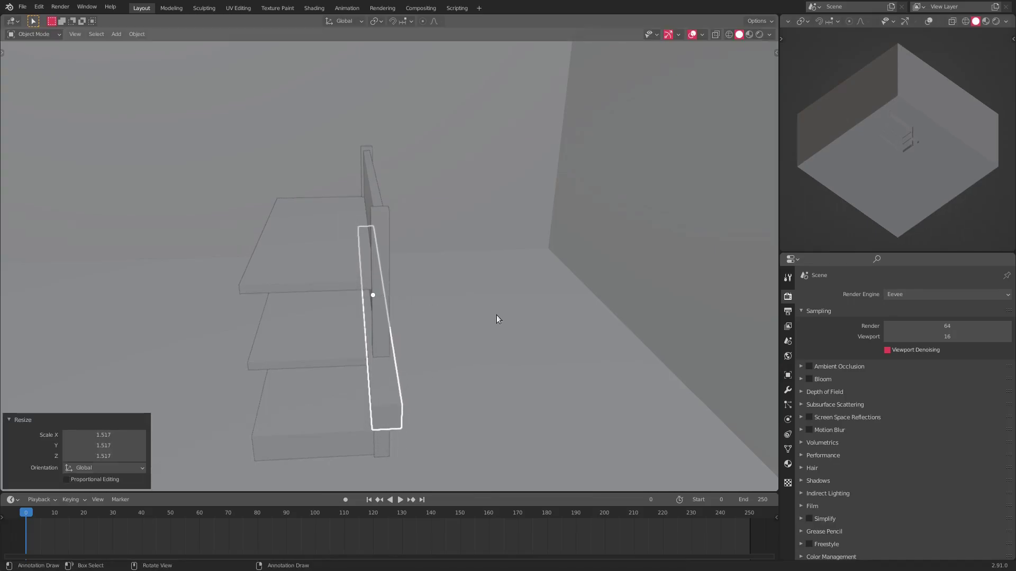
Shorten the bar along X to about 0.62 and raise it about 0.0015 m along Z.
{"action": "key", "text": "s"}
{"action": "key", "text": "y"}
{"action": "key", "text": "x"}
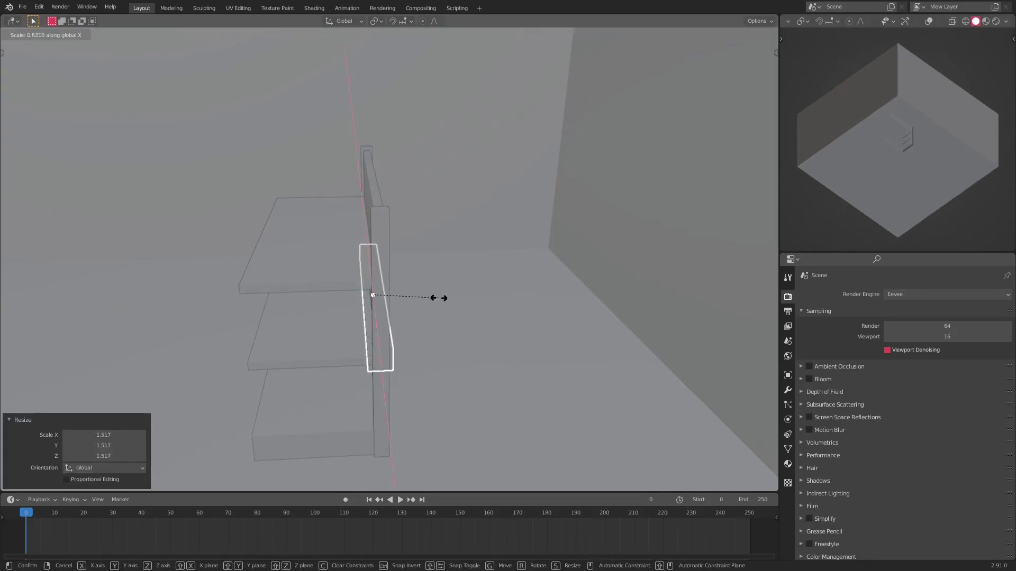
{"action": "left_click", "coordinate": [443, 299]}
{"action": "middle_click_drag", "start_coordinate": [442, 298], "coordinate": [481, 309]}
{"action": "key", "text": "g"}
{"action": "key", "text": "z"}
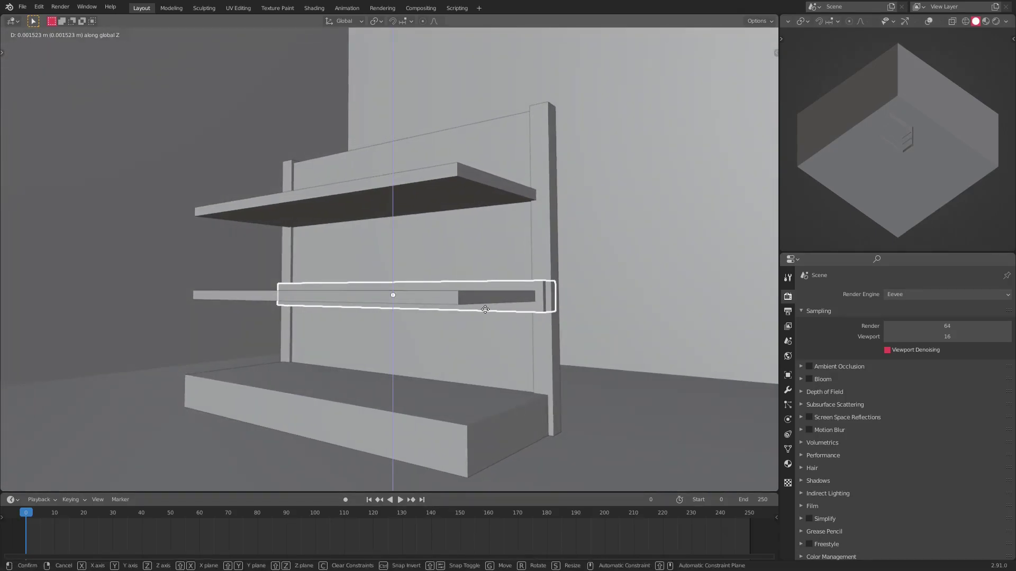
{"action": "left_click", "coordinate": [485, 310]}
Shift the horizontal bar about -0.0095 m along Y toward the shelves.
{"action": "scroll", "coordinate": [428, 346], "scroll_direction": "down", "scroll_amount": 2}
{"action": "left_click", "coordinate": [499, 344]}
{"action": "mouse_move", "coordinate": [499, 344]}
{"action": "middle_mouse_down"}
{"action": "mouse_move", "coordinate": [500, 360]}
{"action": "mouse_move", "coordinate": [472, 370]}
{"action": "mouse_move", "coordinate": [396, 367]}
{"action": "mouse_move", "coordinate": [414, 354]}
{"action": "middle_mouse_up"}
{"action": "key", "text": "alt+z"}
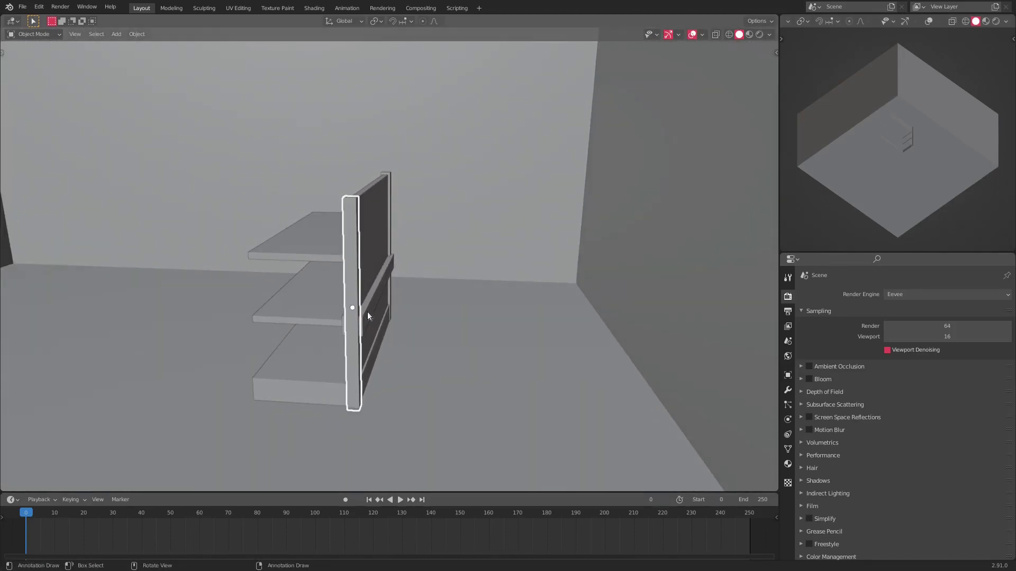
{"action": "scroll", "coordinate": [368, 313], "scroll_direction": "up", "scroll_amount": 1}
{"action": "left_click", "coordinate": [368, 312]}
{"action": "middle_click_drag", "start_coordinate": [368, 313], "coordinate": [377, 312]}
{"action": "key", "text": "g"}
{"action": "key", "text": "y"}
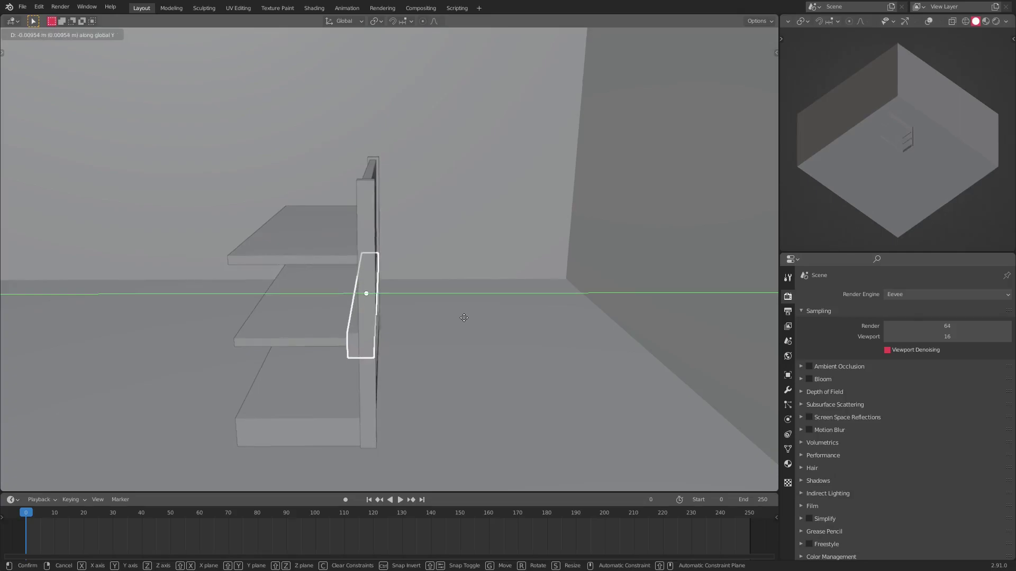
{"action": "left_click", "coordinate": [464, 318]}
Fine-tune the horizontal bar's depth between the posts, moving it about -0.007 m along Y.
{"action": "key", "text": "alt+z"}
{"action": "mouse_move", "coordinate": [464, 318]}
{"action": "middle_mouse_down"}
{"action": "mouse_move", "coordinate": [423, 305]}
{"action": "mouse_move", "coordinate": [433, 312]}
{"action": "mouse_move", "coordinate": [414, 318]}
{"action": "mouse_move", "coordinate": [439, 315]}
{"action": "middle_mouse_up"}
{"action": "key", "text": "g"}
{"action": "key", "text": "y"}
{"action": "left_click", "coordinate": [430, 312]}
{"action": "key", "text": "alt+z"}
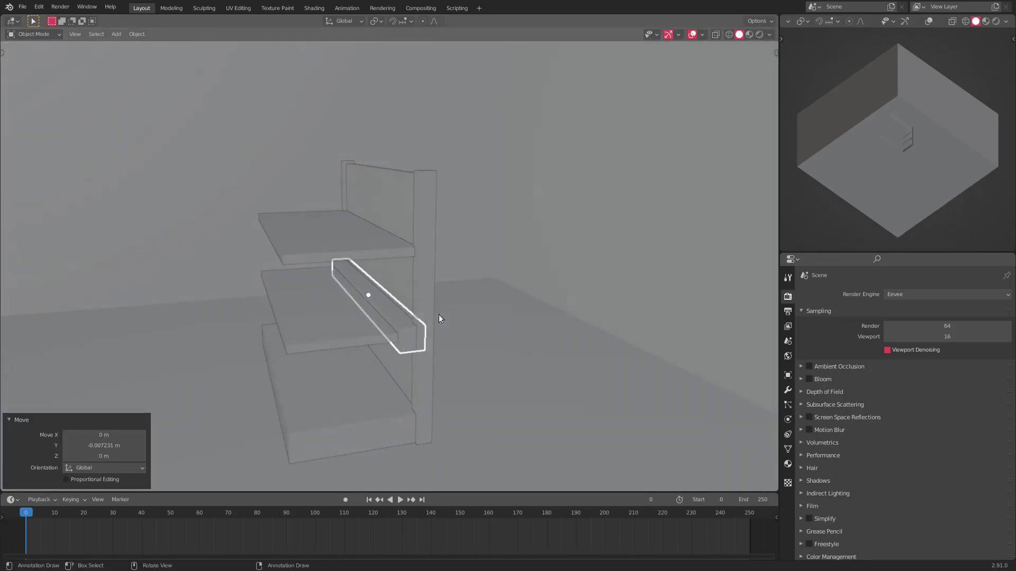
Slim the horizontal bar in Edit Mode by moving its long side face about 0.012 m along Y.
{"action": "key", "text": "Tab"}
{"action": "left_click", "coordinate": [379, 323]}
{"action": "key", "text": "g"}
{"action": "key", "text": "y"}
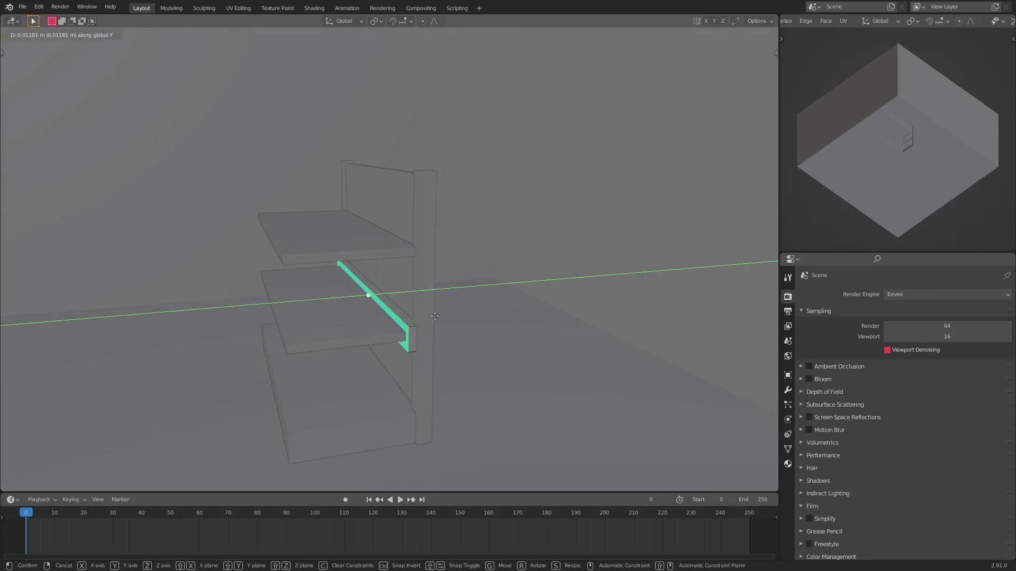
{"action": "left_click", "coordinate": [436, 316]}
{"action": "key", "text": "Tab"}
{"action": "key", "text": "alt+z"}
Duplicate the horizontal bar and raise the copy about 0.1175 m along Z behind the upper shelf.
{"action": "mouse_move", "coordinate": [436, 316]}
{"action": "middle_mouse_down"}
{"action": "mouse_move", "coordinate": [414, 305]}
{"action": "mouse_move", "coordinate": [403, 312]}
{"action": "mouse_move", "coordinate": [421, 317]}
{"action": "middle_mouse_up"}
{"action": "key", "text": "shift+d"}
{"action": "key", "text": "z"}
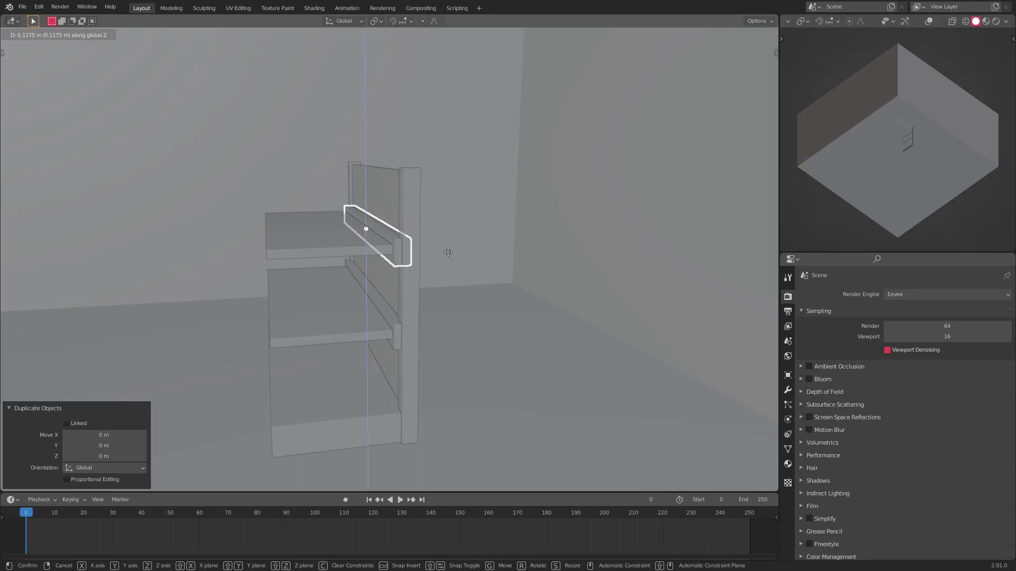
{"action": "left_click", "coordinate": [449, 252]}
{"action": "middle_click_drag", "start_coordinate": [449, 252], "coordinate": [481, 265]}
{"action": "key", "text": "g"}
{"action": "key", "text": "z"}
{"action": "right_click", "coordinate": [579, 247]}
{"action": "left_click", "coordinate": [490, 434]}
{"action": "scroll", "coordinate": [490, 351], "scroll_direction": "down", "scroll_amount": 3}
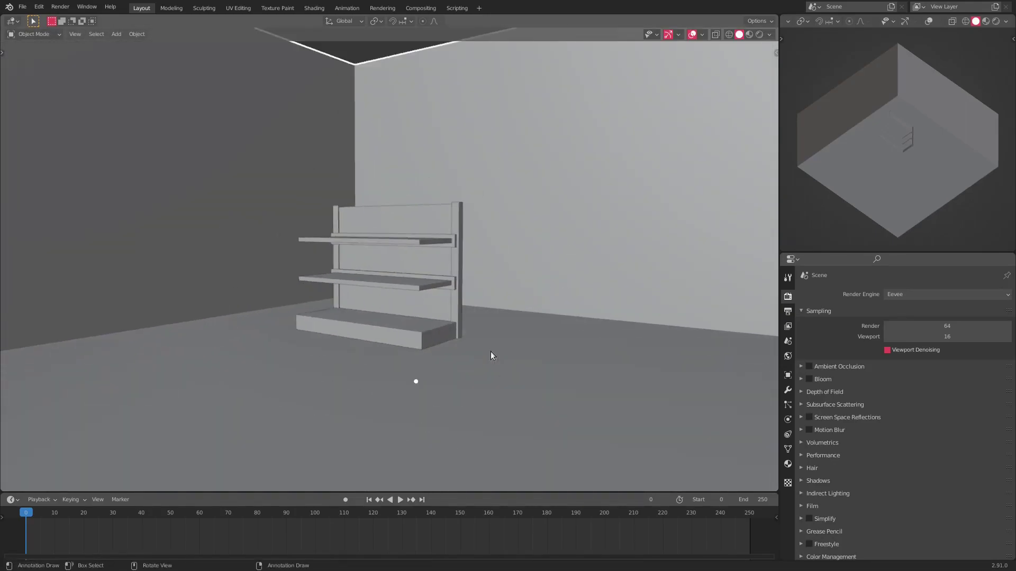
Shorten the upper bar by moving one end face inward about 0.01 m along X in Edit Mode.
{"action": "middle_click_drag", "start_coordinate": [490, 351], "coordinate": [465, 318]}
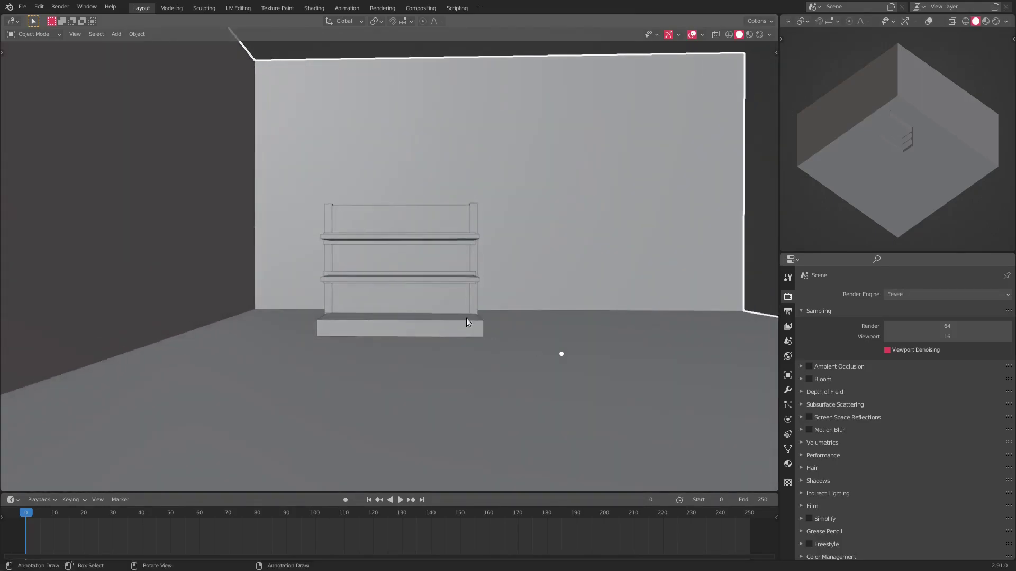
{"action": "scroll", "coordinate": [369, 284], "scroll_direction": "up", "scroll_amount": 3}
{"action": "middle_click_drag", "start_coordinate": [369, 286], "coordinate": [342, 272]}
{"action": "left_click", "coordinate": [281, 229]}
{"action": "key", "text": "Tab"}
{"action": "left_click", "coordinate": [303, 252]}
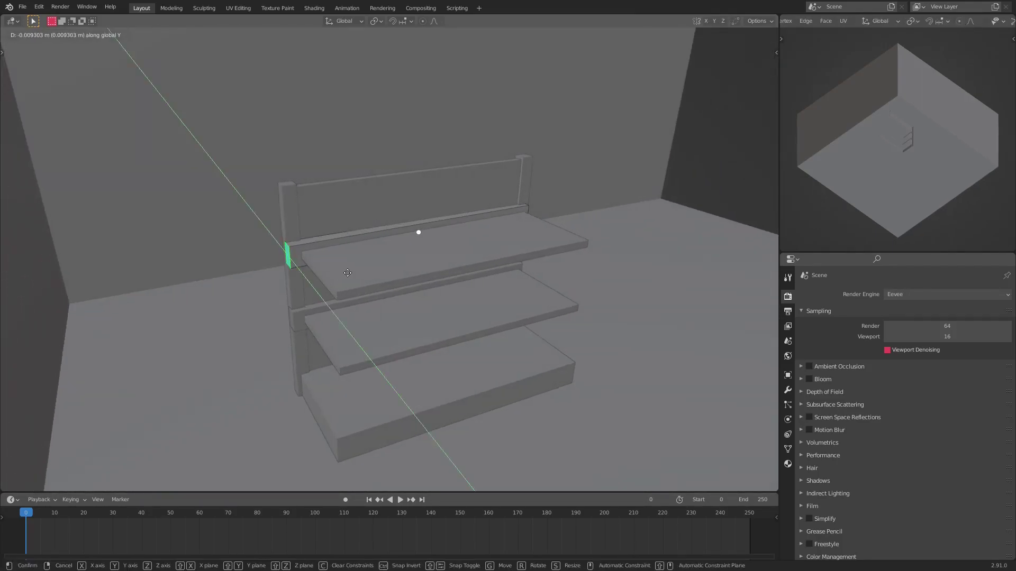
{"action": "left_click", "coordinate": [345, 271]}
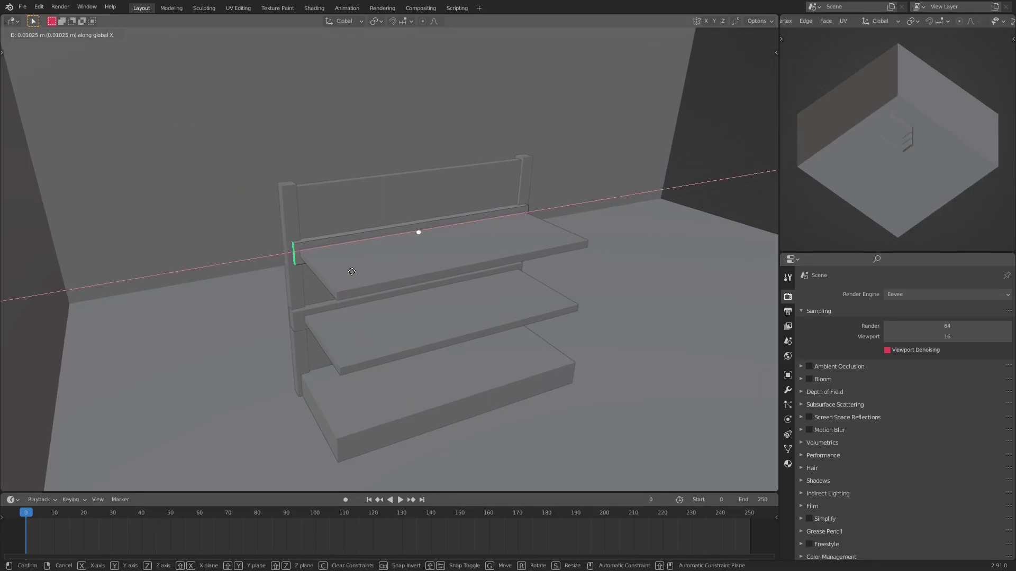
{"action": "left_click", "coordinate": [352, 271]}
{"action": "middle_click_drag", "start_coordinate": [358, 277], "coordinate": [307, 272]}
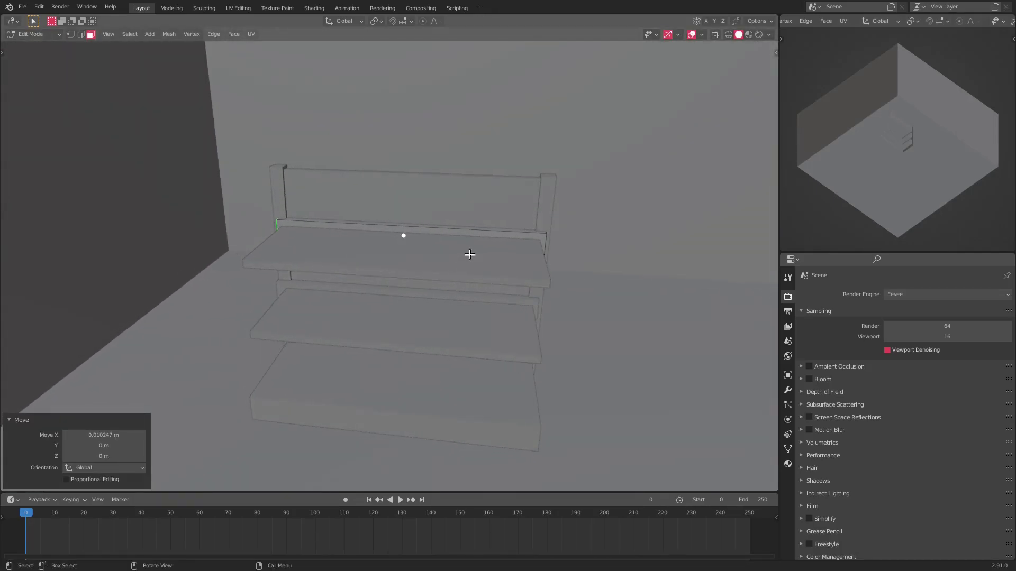
Trim the upper bar's opposite end by moving its face about -0.0025 m along X, and return to Object Mode.
{"action": "middle_click_drag", "start_coordinate": [537, 243], "coordinate": [517, 276]}
{"action": "left_click", "coordinate": [484, 260]}
{"action": "key", "text": "g"}
{"action": "key", "text": "y"}
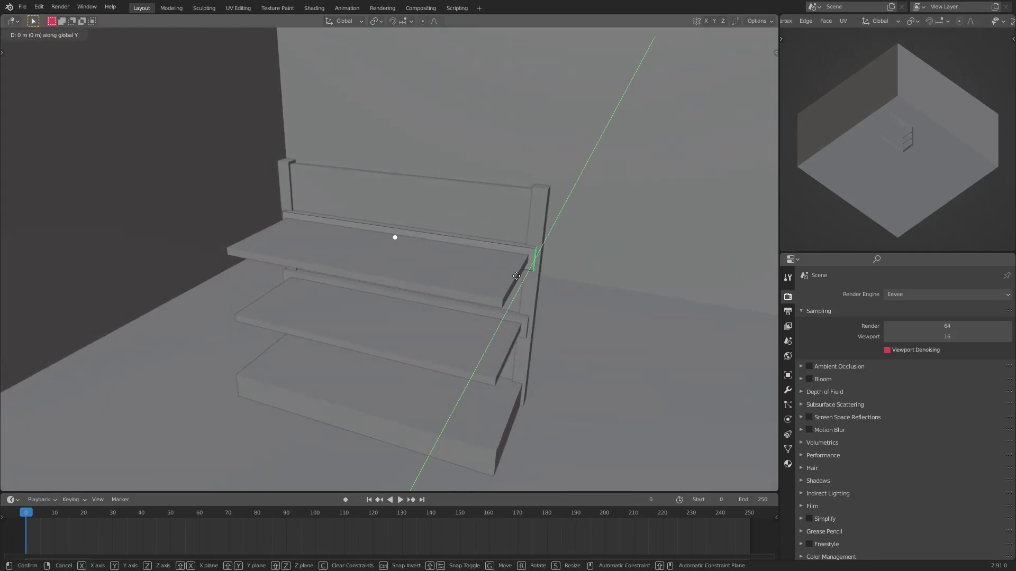
{"action": "key", "text": "x"}
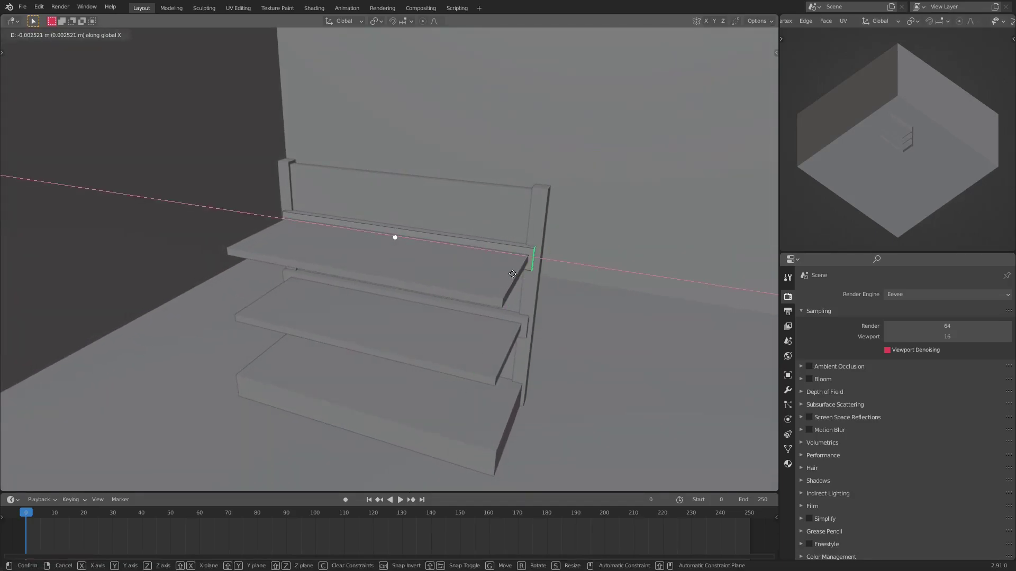
{"action": "left_click", "coordinate": [513, 274]}
{"action": "middle_click_drag", "start_coordinate": [418, 276], "coordinate": [466, 259]}
{"action": "key", "text": "Tab"}
Replace the lower bar with a duplicate of the trimmed upper bar, lowered about 0.116 m along Z.
{"action": "left_click", "coordinate": [336, 291]}
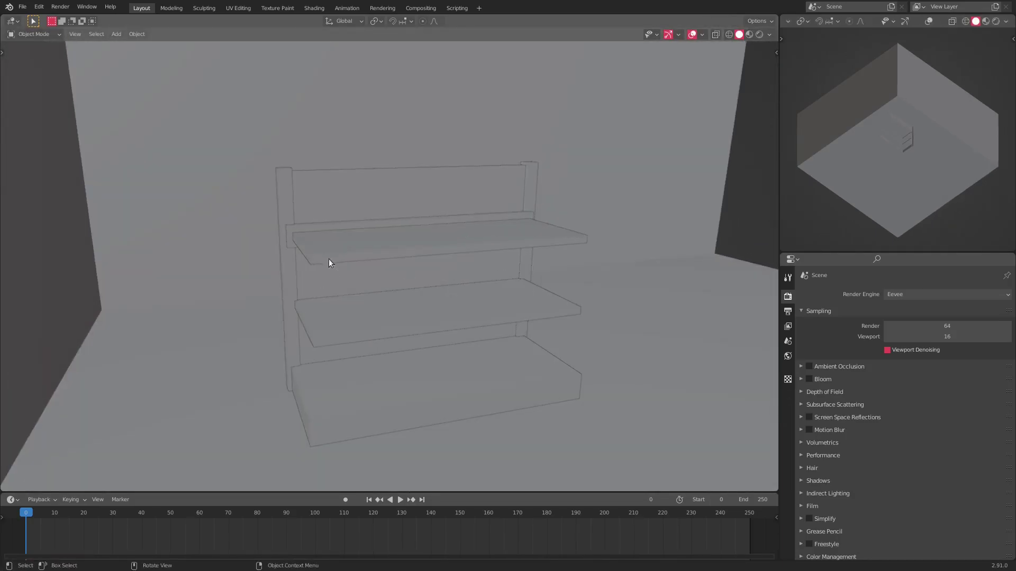
{"action": "left_click", "coordinate": [329, 221]}
{"action": "left_click", "coordinate": [328, 227]}
{"action": "key", "text": "shift+d"}
{"action": "right_click", "coordinate": [330, 228]}
{"action": "key", "text": "g"}
{"action": "key", "text": "z"}
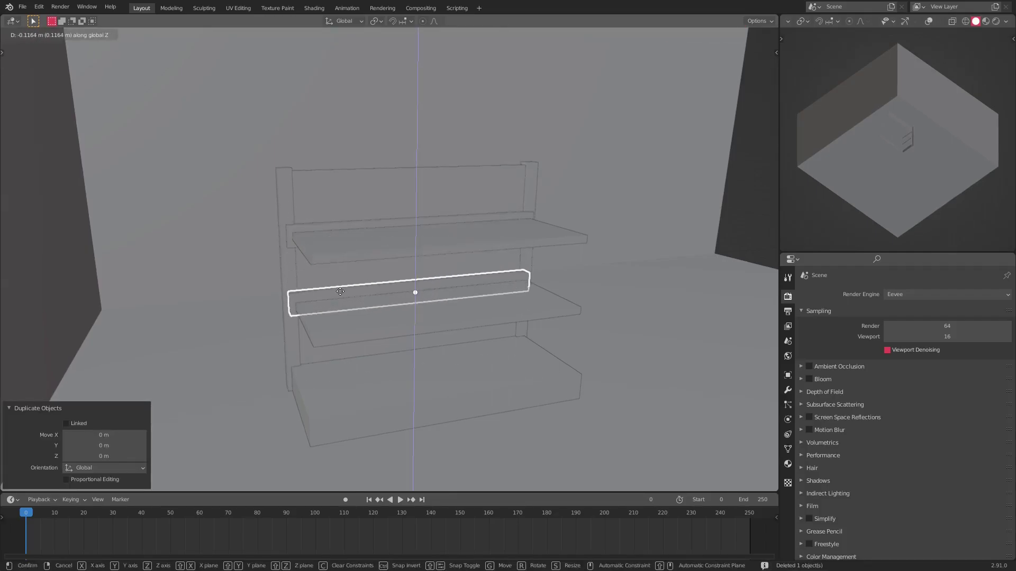
{"action": "left_click", "coordinate": [340, 293]}
Fine-tune the lower bar's height along Z behind the middle shelf and deselect it.
{"action": "middle_click_drag", "start_coordinate": [340, 293], "coordinate": [256, 269]}
{"action": "scroll", "coordinate": [521, 307], "scroll_direction": "up", "scroll_amount": 1}
{"action": "middle_click_drag", "start_coordinate": [524, 307], "coordinate": [529, 307]}
{"action": "key", "text": "g"}
{"action": "key", "text": "z"}
{"action": "left_click", "coordinate": [575, 304]}
{"action": "scroll", "coordinate": [407, 329], "scroll_direction": "down", "scroll_amount": 2}
{"action": "middle_click_drag", "start_coordinate": [405, 329], "coordinate": [453, 360]}
{"action": "left_click", "coordinate": [548, 377]}
{"action": "scroll", "coordinate": [548, 376], "scroll_direction": "down", "scroll_amount": 4}
{"action": "scroll", "coordinate": [449, 360], "scroll_direction": "down", "scroll_amount": 3}
{"action": "scroll", "coordinate": [398, 332], "scroll_direction": "up", "scroll_amount": 7}
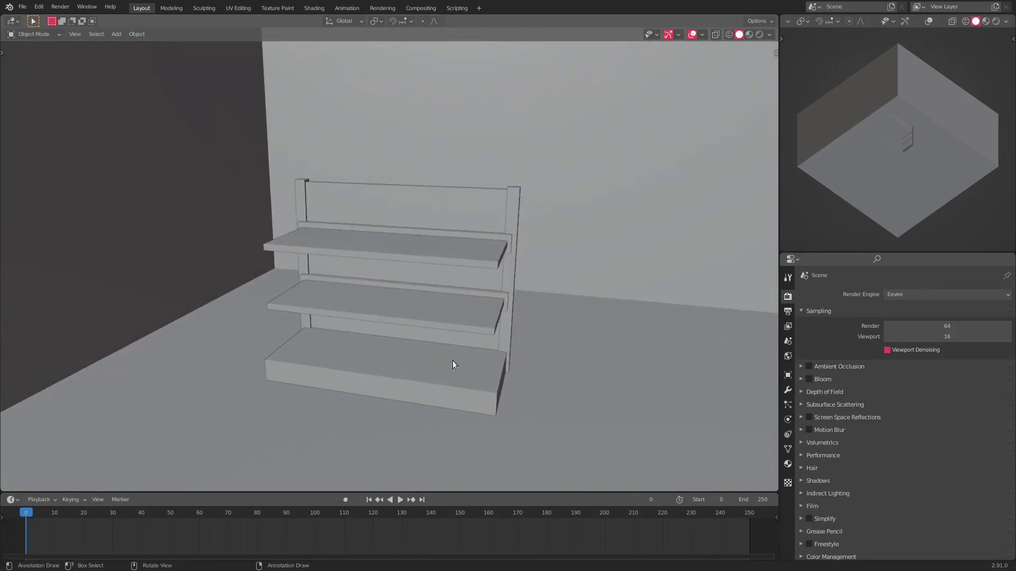
Widen the shelving unit's base along X so it reaches the outer sides of the posts.
{"action": "left_click", "coordinate": [452, 364]}
{"action": "key", "text": "s"}
{"action": "key", "text": "Escape"}
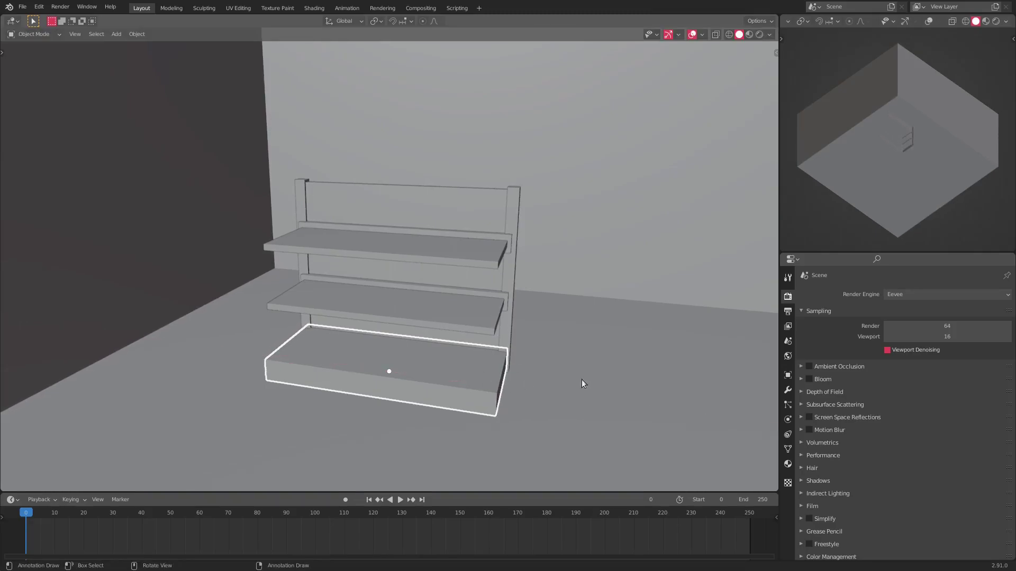
{"action": "middle_click_drag", "start_coordinate": [582, 383], "coordinate": [499, 382]}
{"action": "key", "text": "s"}
{"action": "key", "text": "x"}
{"action": "left_click", "coordinate": [558, 370]}
{"action": "scroll", "coordinate": [499, 382], "scroll_direction": "down", "scroll_amount": 3}
Extend the base backward by moving its rear face about 0.007 m along Y in Edit Mode.
{"action": "left_click", "coordinate": [389, 383]}
{"action": "middle_click_drag", "start_coordinate": [389, 383], "coordinate": [290, 364]}
{"action": "left_click", "coordinate": [290, 364]}
{"action": "key", "text": "Tab"}
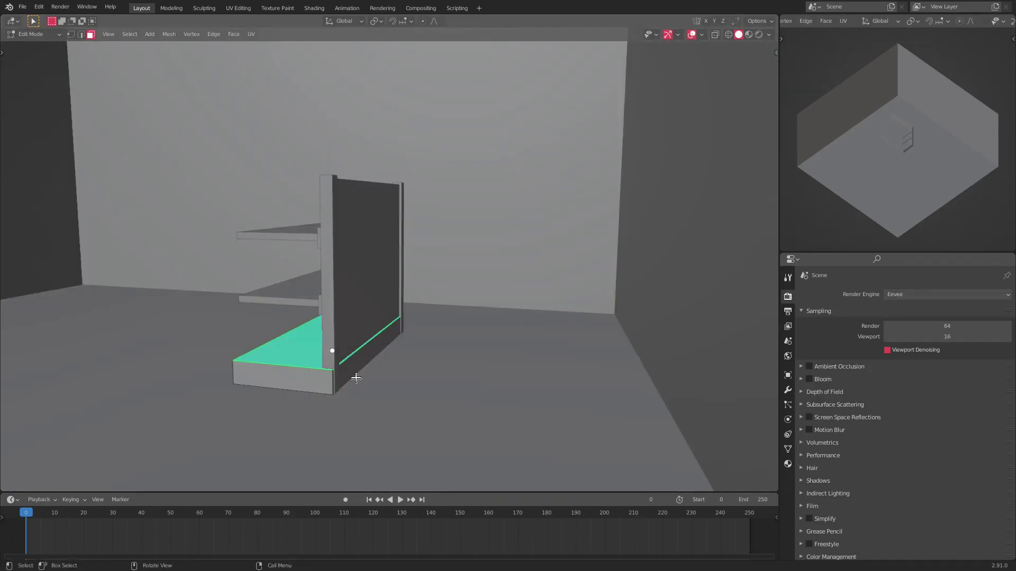
{"action": "left_click", "coordinate": [355, 367]}
{"action": "key", "text": "g"}
{"action": "key", "text": "y"}
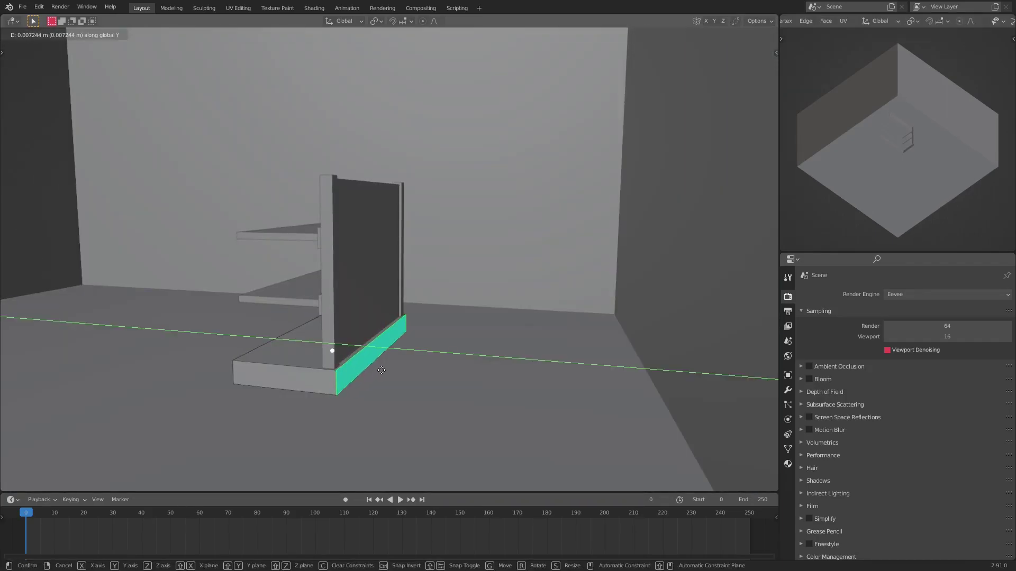
{"action": "left_click", "coordinate": [382, 371]}
{"action": "middle_click_drag", "start_coordinate": [376, 371], "coordinate": [293, 343]}
{"action": "key", "text": "Tab"}
Parent the shelves, posts, back panel and both bars to the base with the Object option.
{"action": "scroll", "coordinate": [383, 344], "scroll_direction": "up", "scroll_amount": 3}
{"action": "left_click", "coordinate": [517, 351], "text": "shift"}
{"action": "left_click", "coordinate": [470, 356], "text": "shift"}
{"action": "left_click", "coordinate": [292, 342], "text": "shift"}
{"action": "left_click", "coordinate": [307, 306], "text": "shift"}
{"action": "left_click", "coordinate": [342, 225], "text": "shift"}
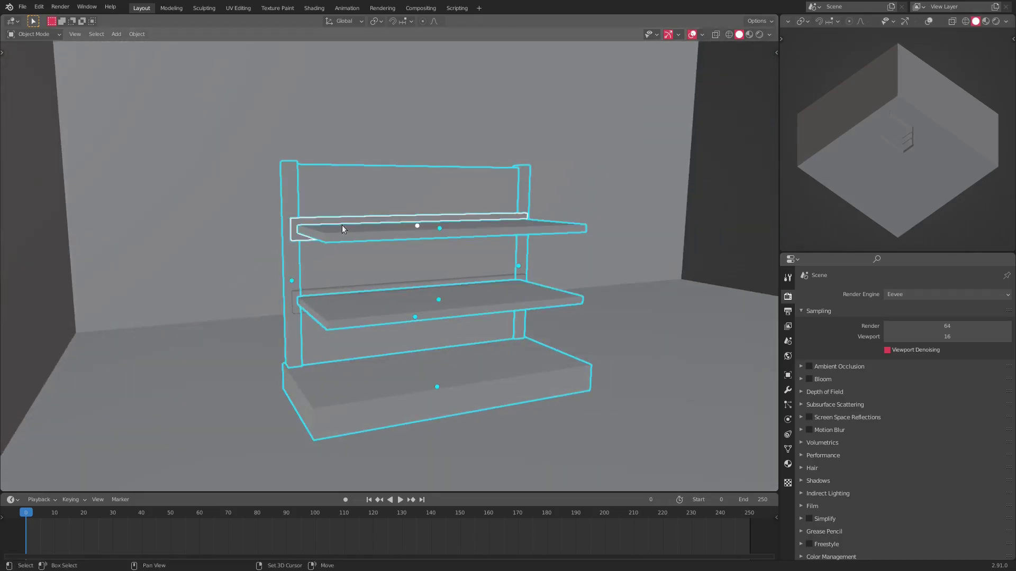
{"action": "left_click", "coordinate": [313, 298], "text": "shift"}
{"action": "middle_click_drag", "start_coordinate": [437, 295], "coordinate": [449, 328]}
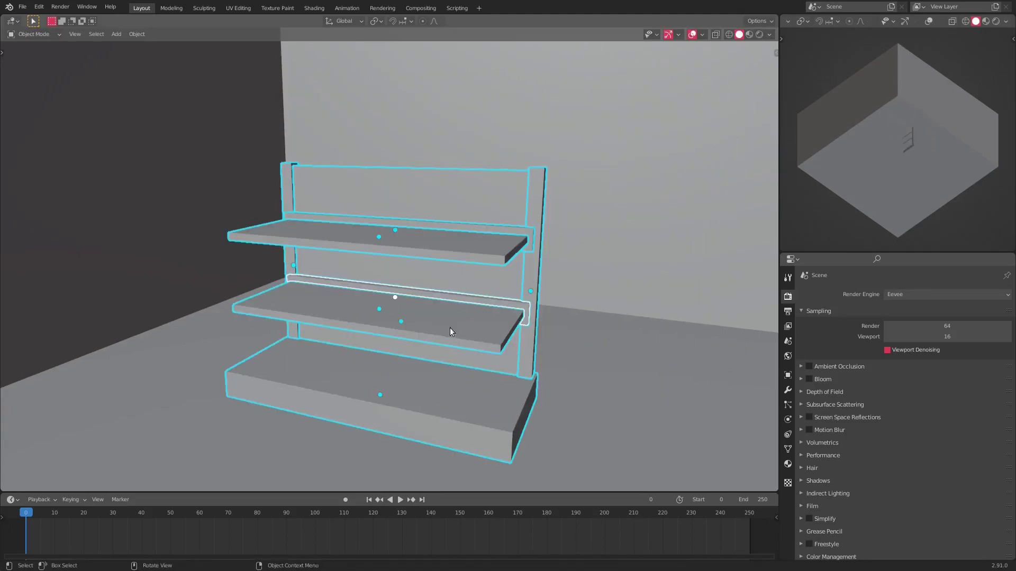
{"action": "left_click", "coordinate": [424, 411], "text": "shift"}
{"action": "middle_click_drag", "start_coordinate": [438, 395], "coordinate": [446, 378]}
{"action": "key", "text": "ctrl+p"}
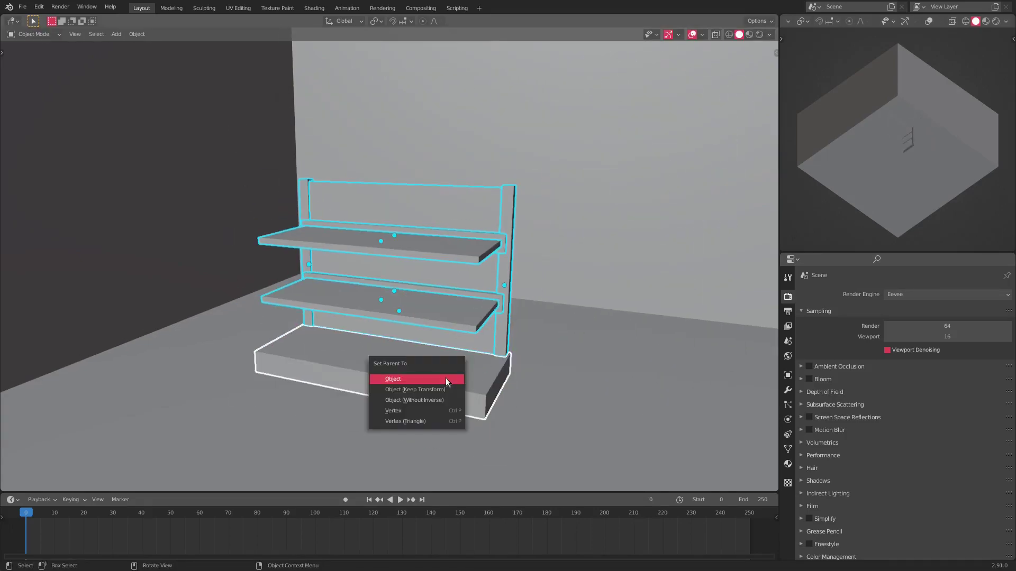
{"action": "left_click", "coordinate": [445, 378]}
{"action": "left_click", "coordinate": [436, 378]}
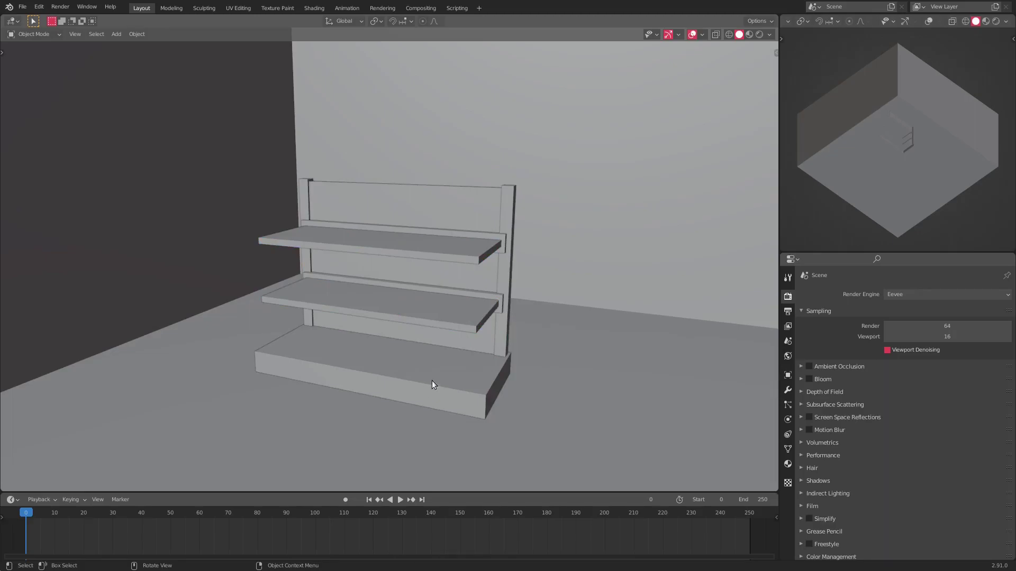
Select all shelving parts with the base as active object and link their materials.
{"action": "middle_click_drag", "start_coordinate": [430, 379], "coordinate": [488, 328]}
{"action": "left_click", "coordinate": [482, 330], "text": "shift"}
{"action": "left_click", "coordinate": [495, 298], "text": "shift"}
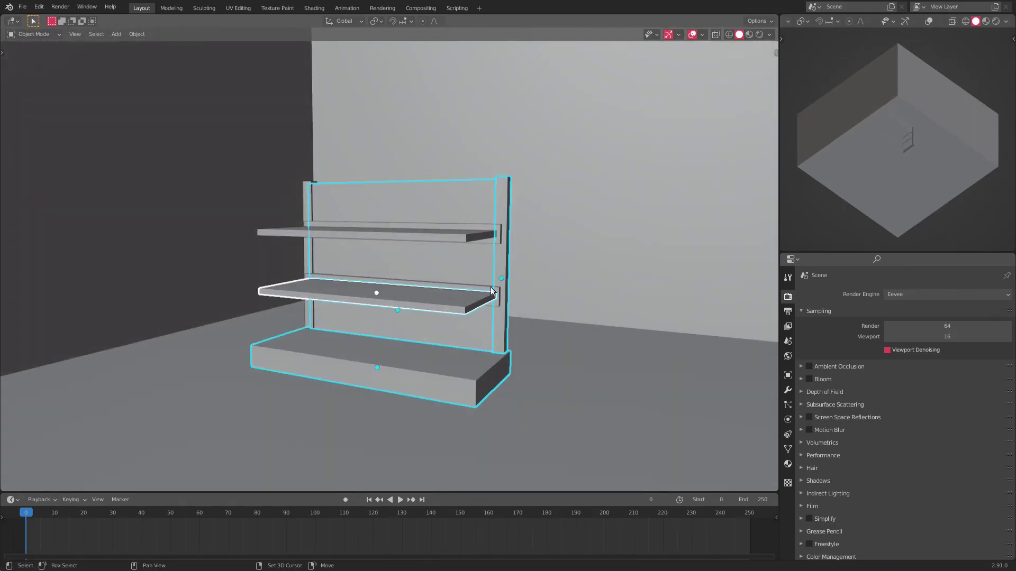
{"action": "left_click", "coordinate": [458, 240], "text": "shift"}
{"action": "left_click", "coordinate": [313, 223], "text": "shift"}
{"action": "left_click", "coordinate": [317, 221], "text": "shift"}
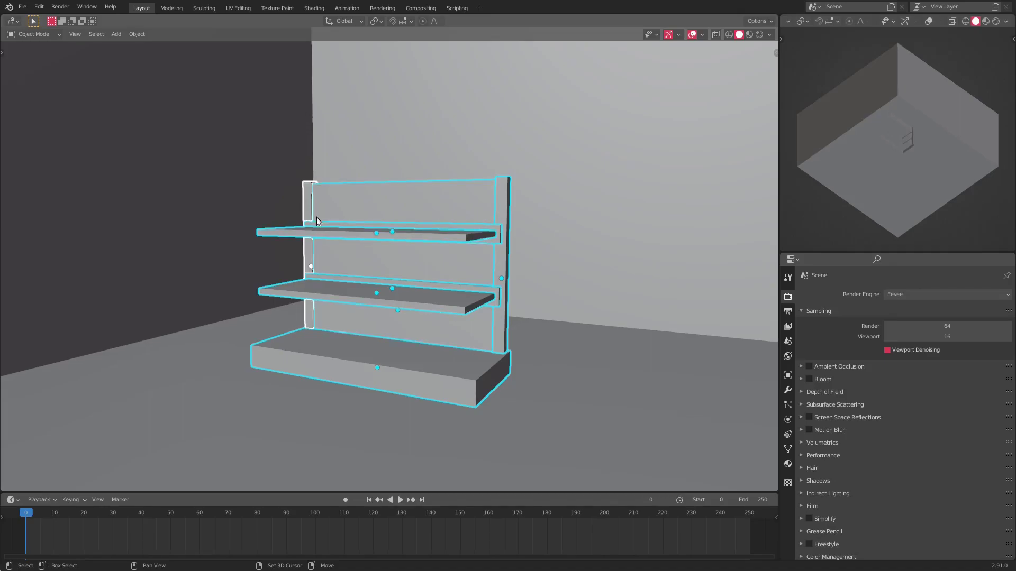
{"action": "middle_click_drag", "start_coordinate": [316, 221], "coordinate": [446, 229]}
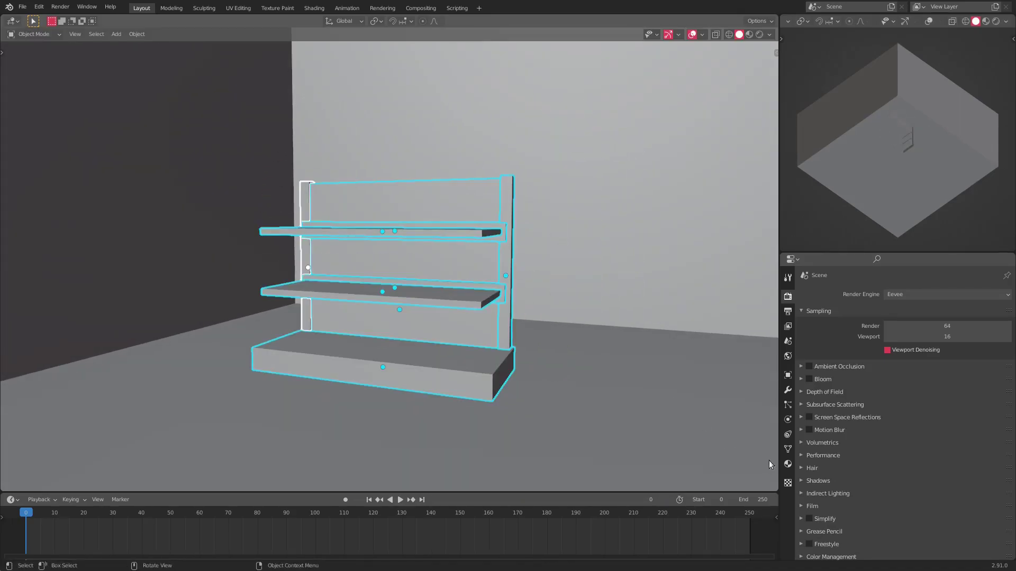
{"action": "left_click", "coordinate": [788, 464]}
{"action": "left_click", "coordinate": [439, 374], "text": "shift"}
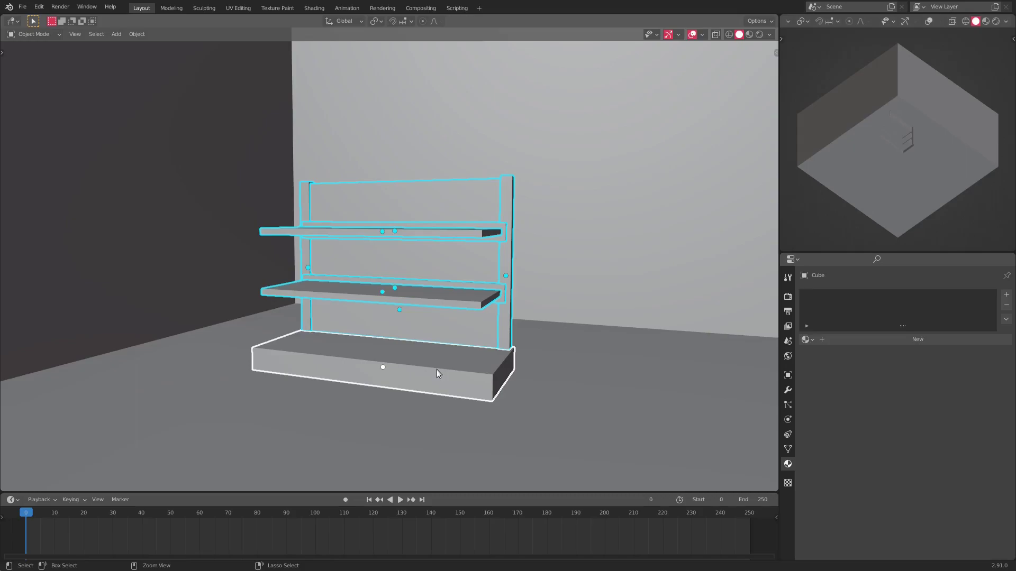
{"action": "key", "text": "ctrl+l"}
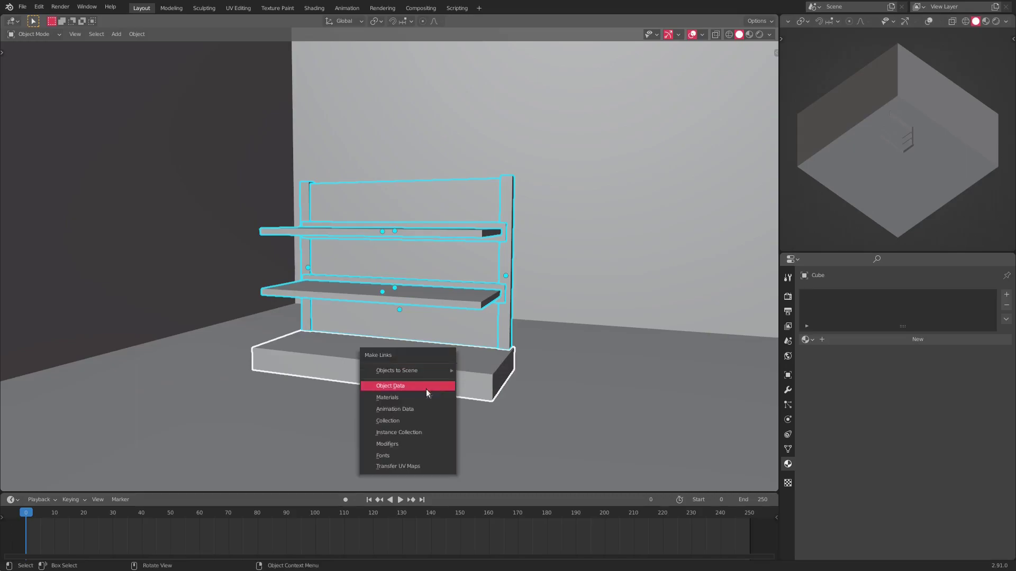
{"action": "left_click", "coordinate": [414, 396]}
Assign the existing Material to the base and link it to the other selected shelving parts.
{"action": "left_click", "coordinate": [806, 339]}
{"action": "left_click", "coordinate": [821, 357]}
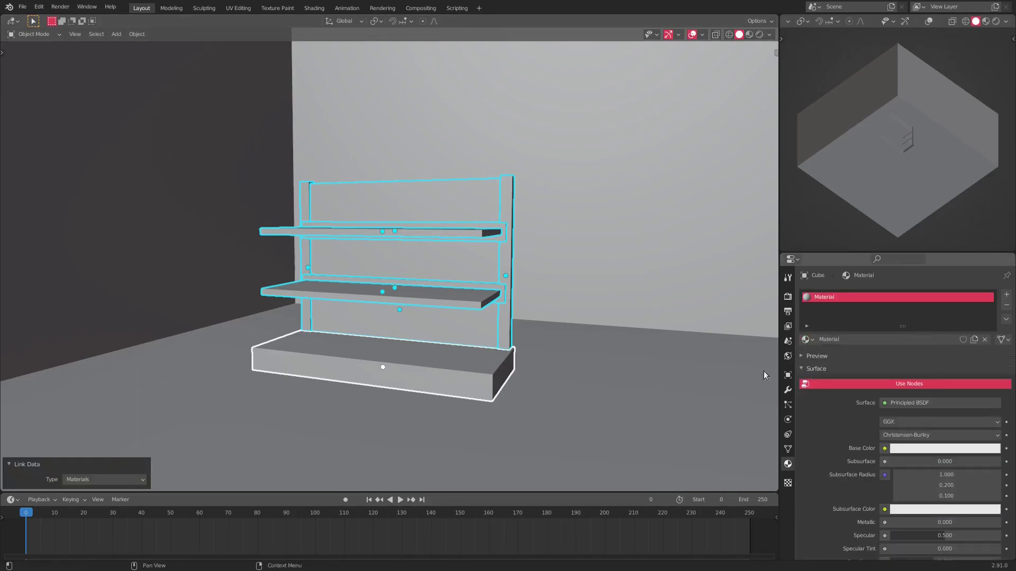
{"action": "key", "text": "ctrl+l"}
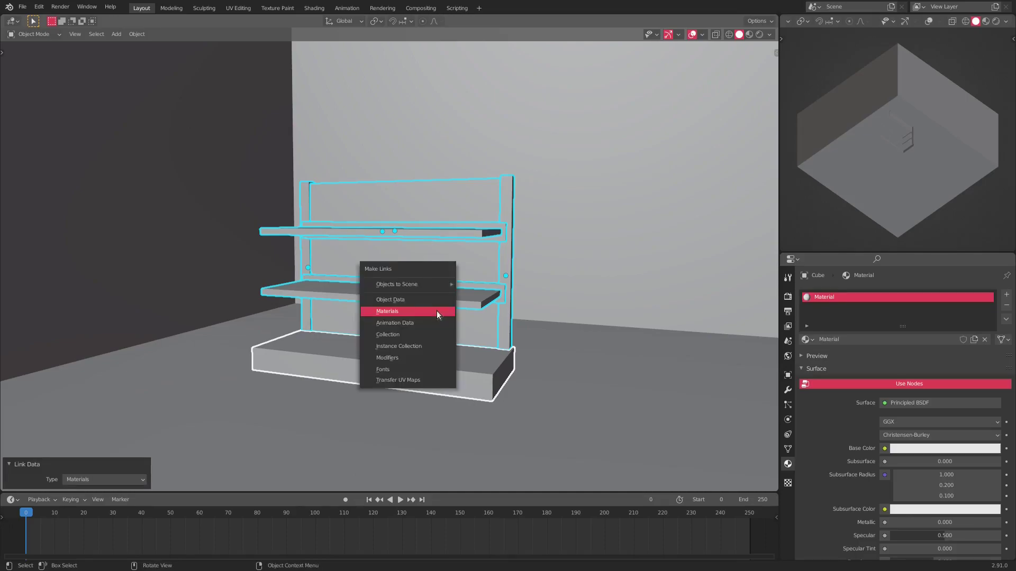
{"action": "left_click", "coordinate": [436, 312]}
Darken the shelving material's base color to a grey with value 0.693, using Material Preview shading.
{"action": "left_click", "coordinate": [937, 449]}
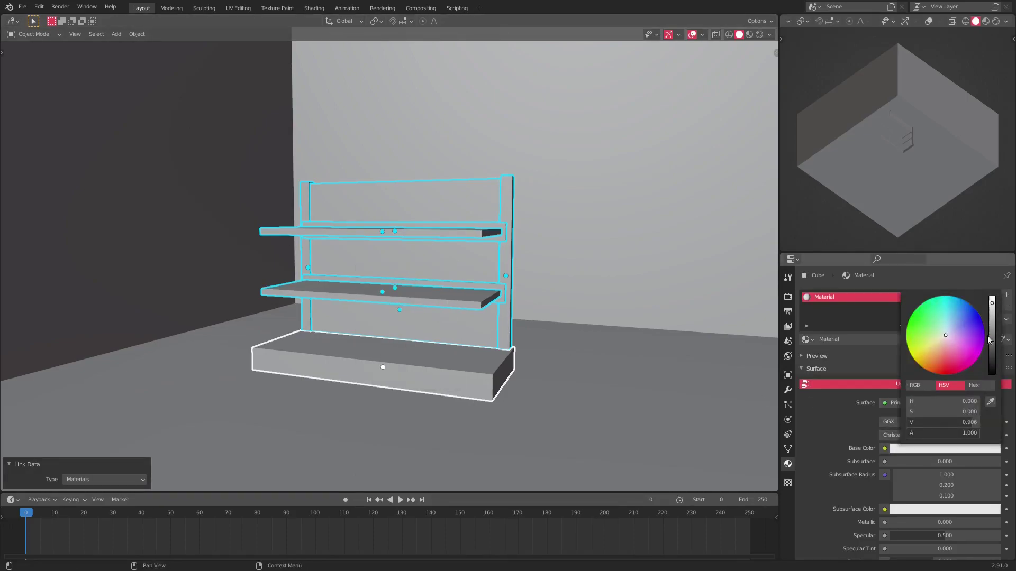
{"action": "left_click_drag", "start_coordinate": [989, 340], "coordinate": [990, 353]}
{"action": "left_click", "coordinate": [749, 34]}
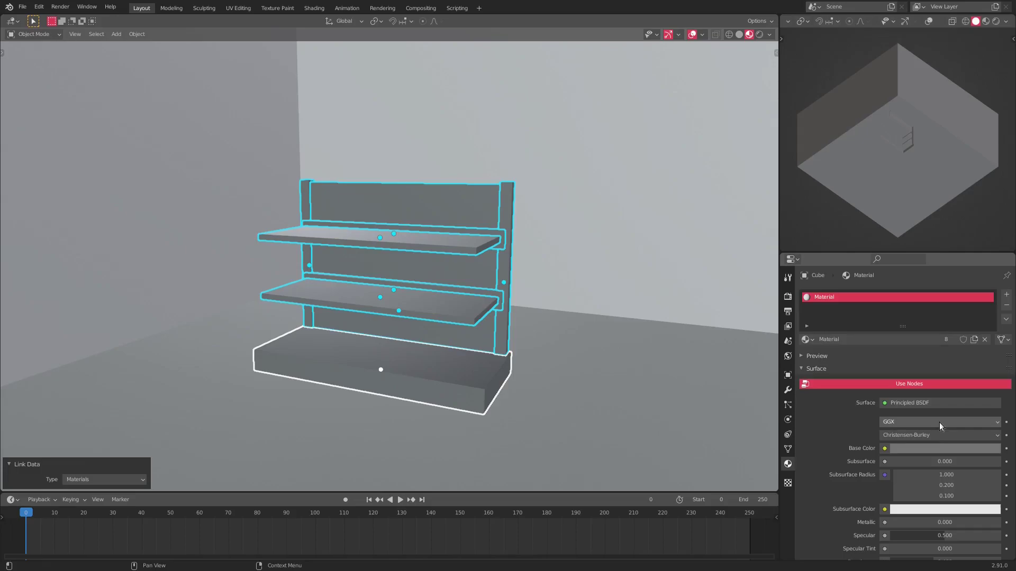
{"action": "left_click", "coordinate": [950, 449]}
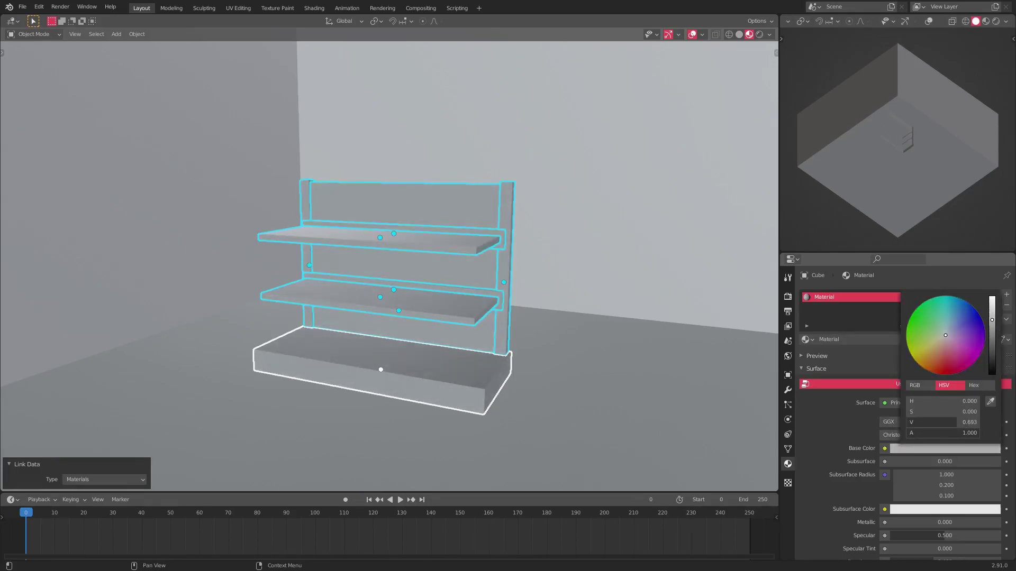
Switch to rendered shading, add a point light and raise it about 0.779 m along Z.
{"action": "left_click", "coordinate": [759, 33]}
{"action": "scroll", "coordinate": [509, 252], "scroll_direction": "down", "scroll_amount": 4}
{"action": "key", "text": "shift+a"}
{"action": "mouse_move", "coordinate": [477, 383]}
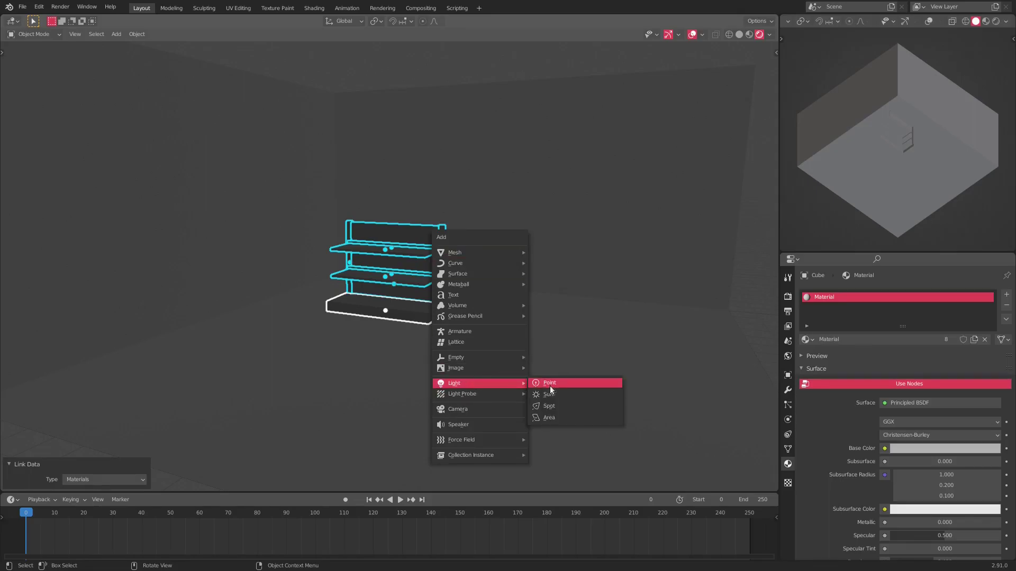
{"action": "left_click", "coordinate": [550, 386]}
{"action": "scroll", "coordinate": [455, 373], "scroll_direction": "down", "scroll_amount": 2}
{"action": "key", "text": "g"}
{"action": "key", "text": "z"}
{"action": "left_click", "coordinate": [489, 231]}
{"action": "scroll", "coordinate": [402, 255], "scroll_direction": "up", "scroll_amount": 5}
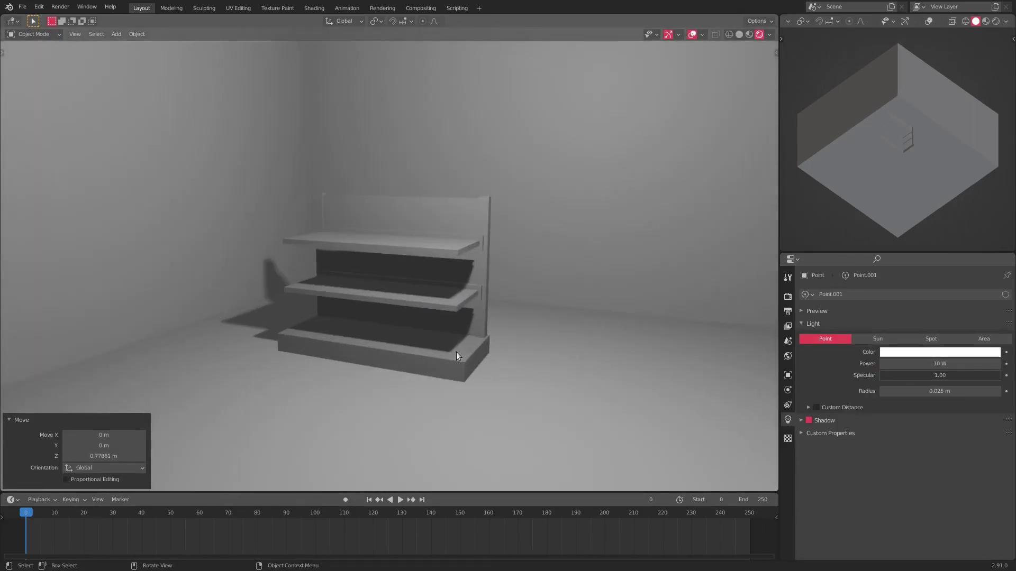
Adjust the grey base color's brightness on the base's material and set Metallic to about 0.719.
{"action": "left_click", "coordinate": [457, 356]}
{"action": "left_click", "coordinate": [945, 448]}
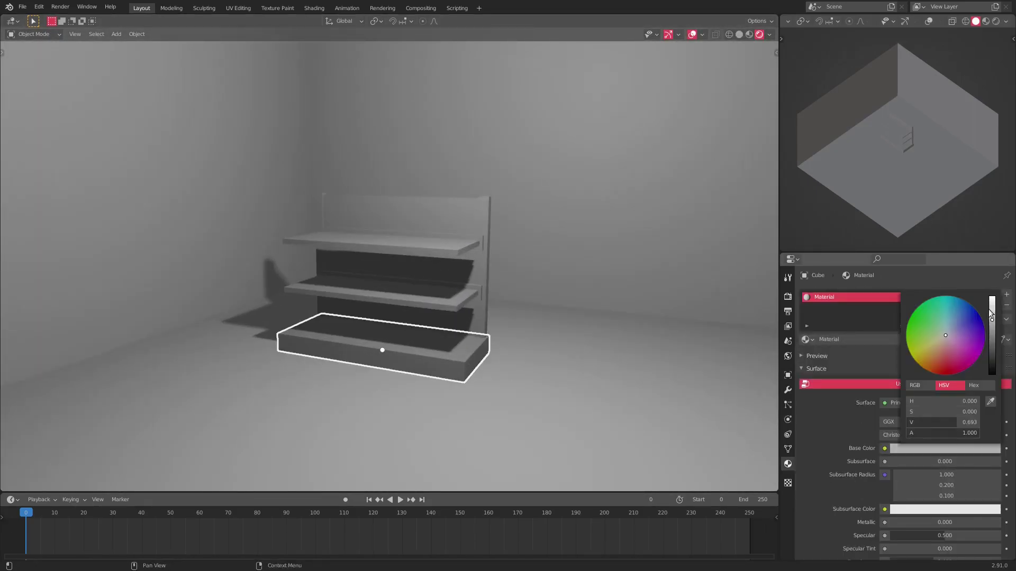
{"action": "mouse_move", "coordinate": [990, 321]}
{"action": "left_mouse_down"}
{"action": "mouse_move", "coordinate": [991, 334]}
{"action": "mouse_move", "coordinate": [991, 322]}
{"action": "left_mouse_up"}
{"action": "left_click_drag", "start_coordinate": [934, 523], "coordinate": [968, 522]}
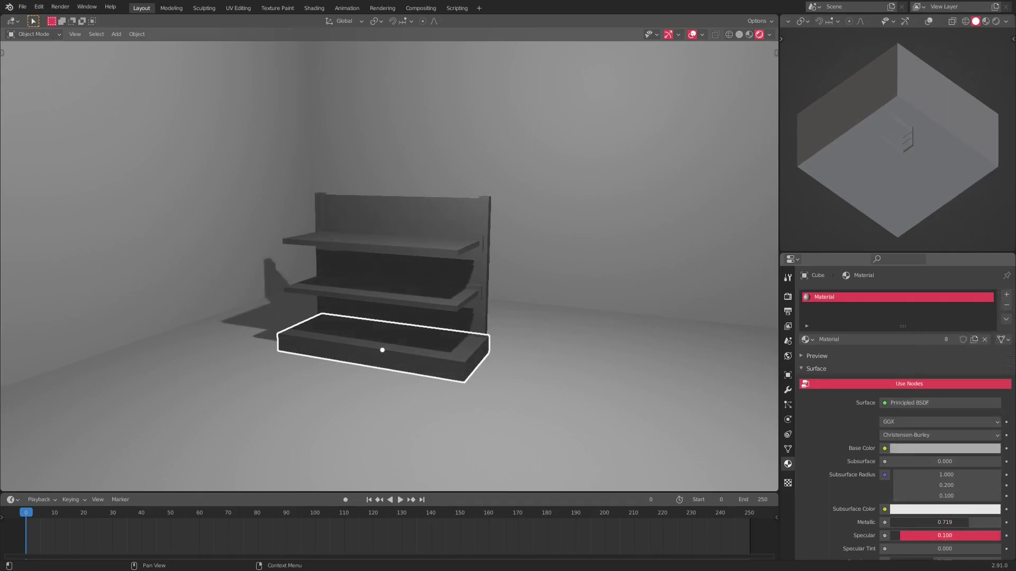
Set the shelving material's Roughness to about 0.224 and Specular to about 0.505.
{"action": "scroll", "coordinate": [883, 522], "scroll_direction": "down", "scroll_amount": 3}
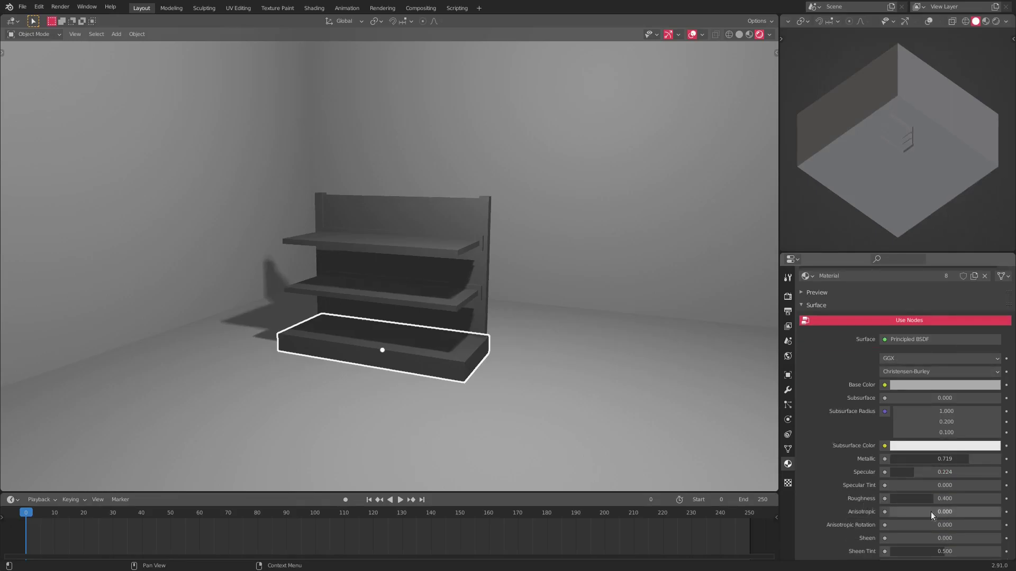
{"action": "left_click_drag", "start_coordinate": [945, 499], "coordinate": [926, 498]}
{"action": "middle_click_drag", "start_coordinate": [672, 395], "coordinate": [682, 417]}
{"action": "left_click_drag", "start_coordinate": [913, 472], "coordinate": [924, 499]}
{"action": "middle_click_drag", "start_coordinate": [672, 413], "coordinate": [533, 354]}
{"action": "scroll", "coordinate": [532, 353], "scroll_direction": "down", "scroll_amount": 6}
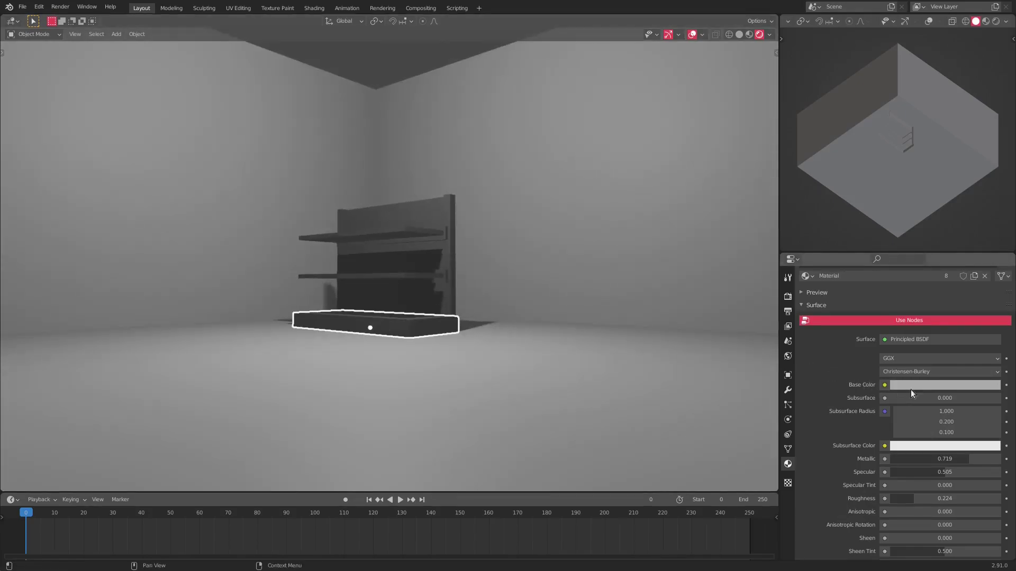
Brighten the shelving material's base color to a value of about 0.900.
{"action": "left_click", "coordinate": [913, 386]}
{"action": "left_click_drag", "start_coordinate": [993, 249], "coordinate": [992, 239]}
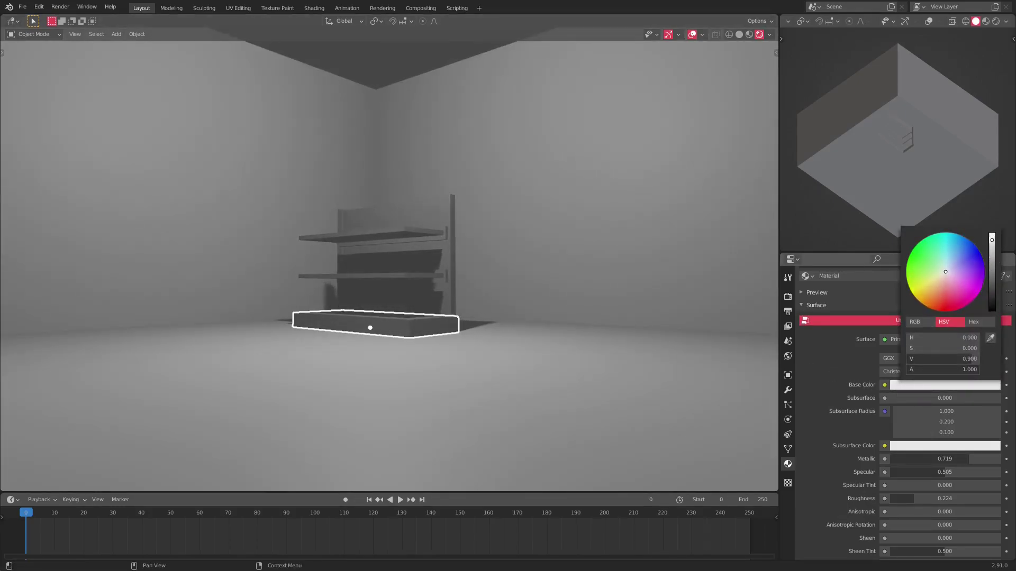
{"action": "middle_click_drag", "start_coordinate": [615, 284], "coordinate": [472, 173]}
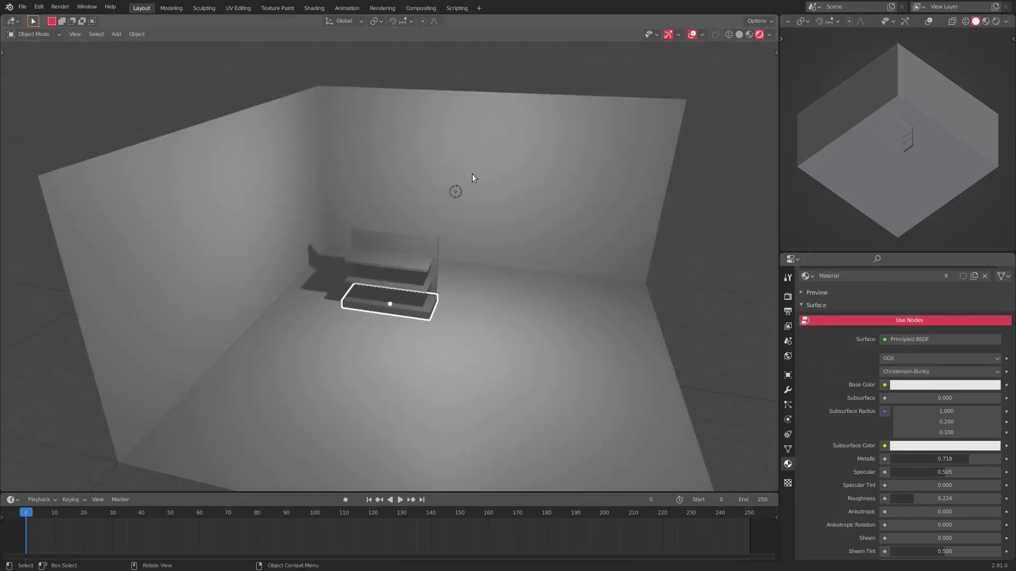
{"action": "left_click", "coordinate": [455, 191]}
{"action": "key", "text": "Delete"}
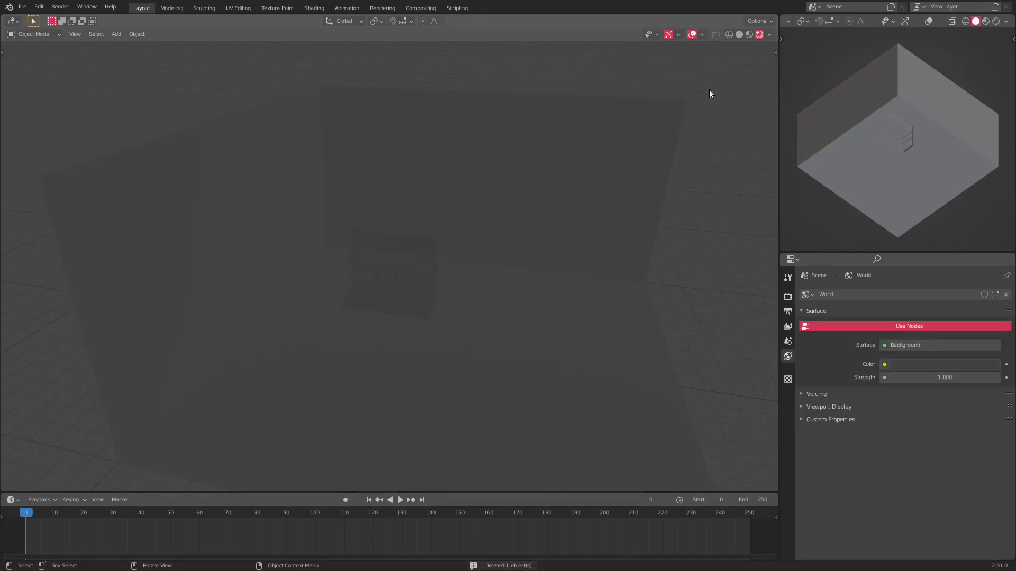
{"action": "key", "text": "ctrl+z"}
In solid shading, select all the parts of the shelving unit: base, back panel, posts, shelves and supports.
{"action": "left_click", "coordinate": [738, 34]}
{"action": "scroll", "coordinate": [618, 161], "scroll_direction": "up", "scroll_amount": 3}
{"action": "mouse_move", "coordinate": [428, 288]}
{"action": "middle_mouse_down"}
{"action": "mouse_move", "coordinate": [407, 259]}
{"action": "mouse_move", "coordinate": [387, 282]}
{"action": "mouse_move", "coordinate": [354, 291]}
{"action": "mouse_move", "coordinate": [427, 297]}
{"action": "middle_mouse_up"}
{"action": "left_click", "coordinate": [440, 321]}
{"action": "left_click", "coordinate": [455, 303], "text": "shift"}
{"action": "left_click", "coordinate": [390, 278], "text": "shift"}
{"action": "left_click", "coordinate": [354, 290], "text": "shift"}
{"action": "scroll", "coordinate": [365, 273], "scroll_direction": "up", "scroll_amount": 4}
{"action": "left_click", "coordinate": [375, 282], "text": "shift"}
{"action": "left_click", "coordinate": [372, 274], "text": "shift"}
{"action": "left_click", "coordinate": [367, 228], "text": "shift"}
{"action": "left_click", "coordinate": [357, 201], "text": "shift"}
{"action": "left_click", "coordinate": [358, 168], "text": "shift"}
{"action": "scroll", "coordinate": [446, 305], "scroll_direction": "down", "scroll_amount": 3}
{"action": "key", "text": "g"}
{"action": "right_click", "coordinate": [537, 231]}
Rotate the selected shelving unit 90° about the global Z axis.
{"action": "scroll", "coordinate": [506, 302], "scroll_direction": "down", "scroll_amount": 2}
{"action": "middle_click_drag", "start_coordinate": [506, 303], "coordinate": [398, 321], "text": "shift"}
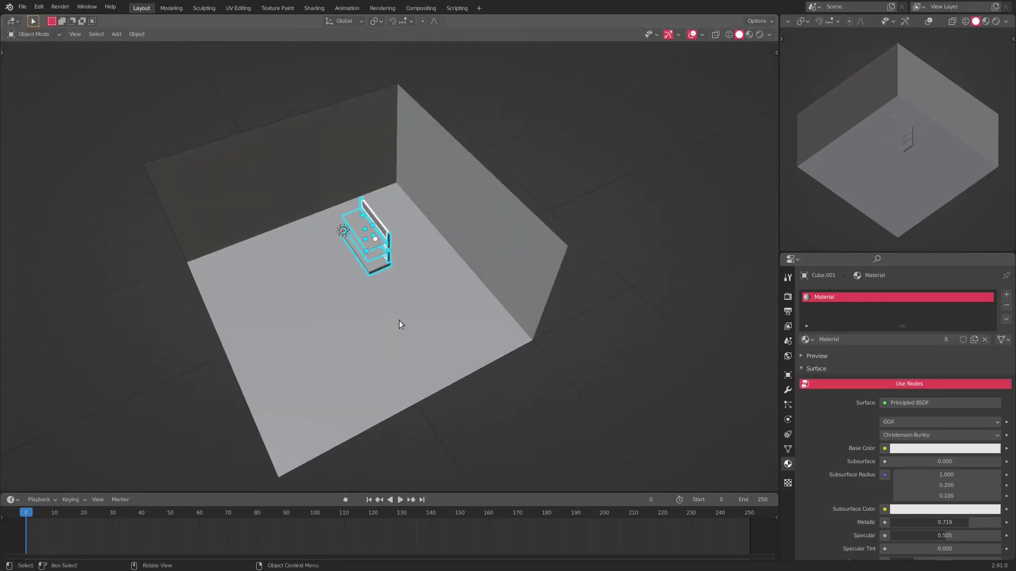
{"action": "scroll", "coordinate": [399, 319], "scroll_direction": "up", "scroll_amount": 1}
{"action": "type", "text": "rz"}
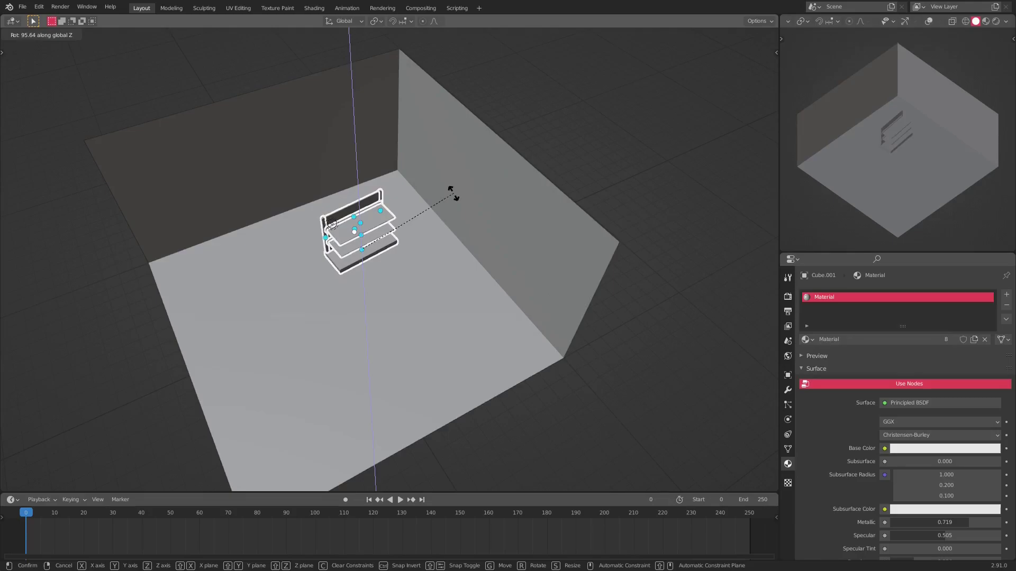
{"action": "type", "text": "90"}
{"action": "key", "text": "Return"}
Move the shelving unit about -0.175 m along X, and shift it back about 0.22 m along X.
{"action": "key", "text": "g"}
{"action": "key", "text": "x"}
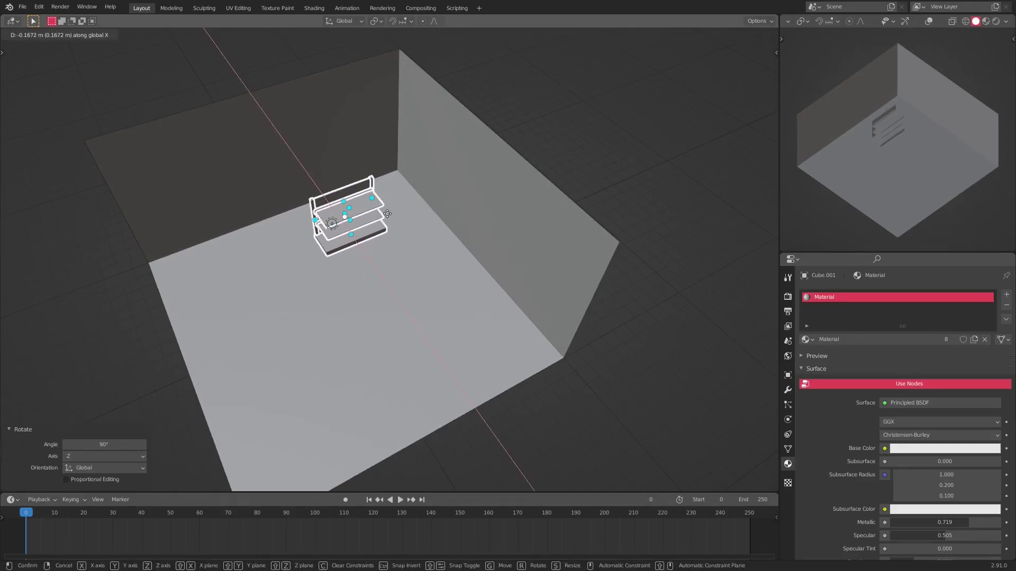
{"action": "left_click", "coordinate": [389, 212]}
{"action": "middle_click_drag", "start_coordinate": [391, 212], "coordinate": [431, 200]}
{"action": "key", "text": "g"}
{"action": "key", "text": "x"}
{"action": "key", "text": "y"}
{"action": "key", "text": "x"}
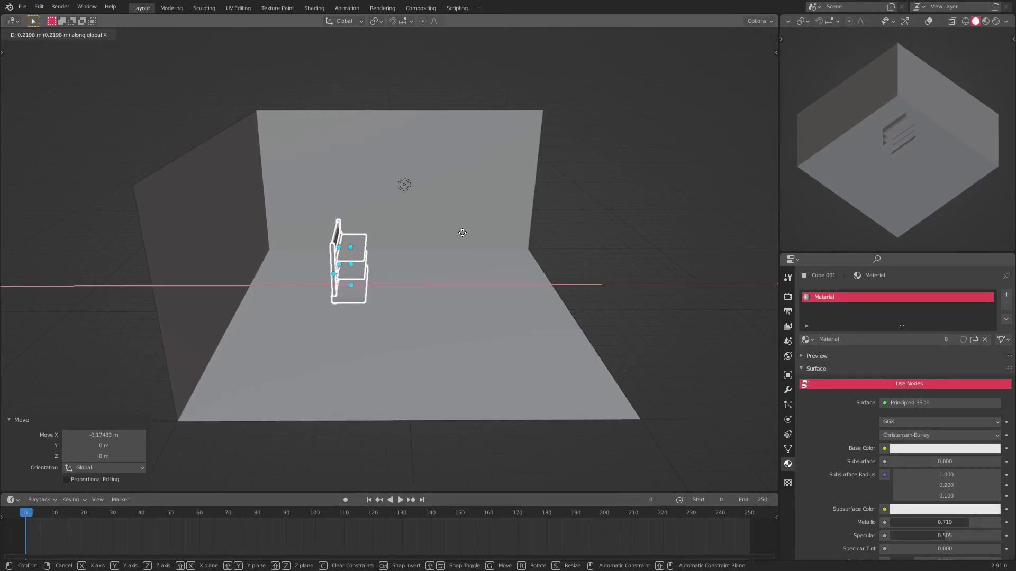
{"action": "left_click", "coordinate": [462, 236]}
Reposition the shelving unit along the global Y axis.
{"action": "middle_click_drag", "start_coordinate": [462, 244], "coordinate": [491, 274]}
{"action": "key", "text": "g"}
{"action": "key", "text": "y"}
{"action": "left_click", "coordinate": [385, 262]}
Duplicate the shelving unit and move the copy about -0.488 m along Y so it sits beside the original.
{"action": "scroll", "coordinate": [385, 261], "scroll_direction": "up", "scroll_amount": 4}
{"action": "scroll", "coordinate": [512, 274], "scroll_direction": "up", "scroll_amount": 3}
{"action": "key", "text": "shift+d"}
{"action": "right_click", "coordinate": [491, 274]}
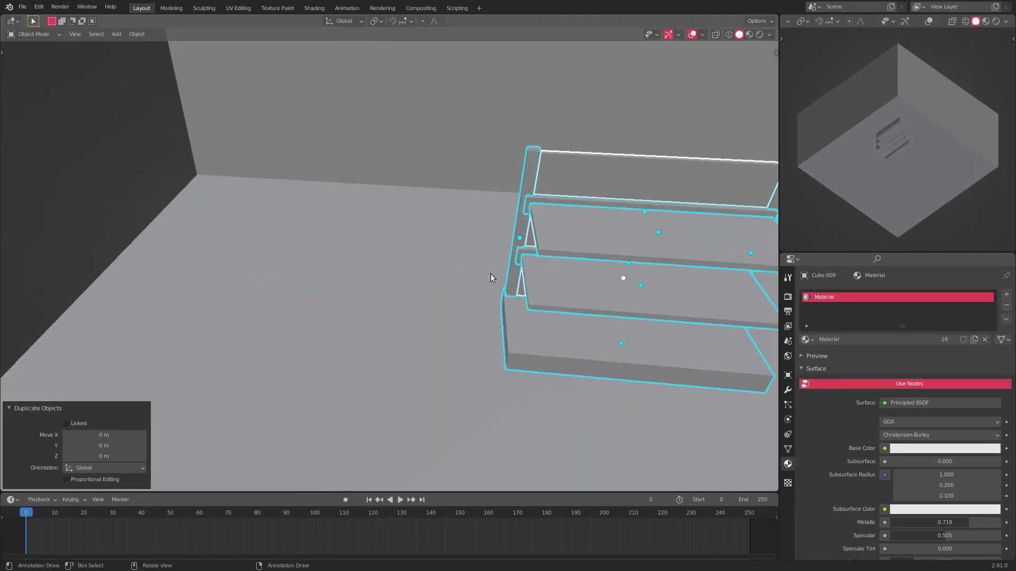
{"action": "key", "text": "g"}
{"action": "key", "text": "x"}
{"action": "key", "text": "y"}
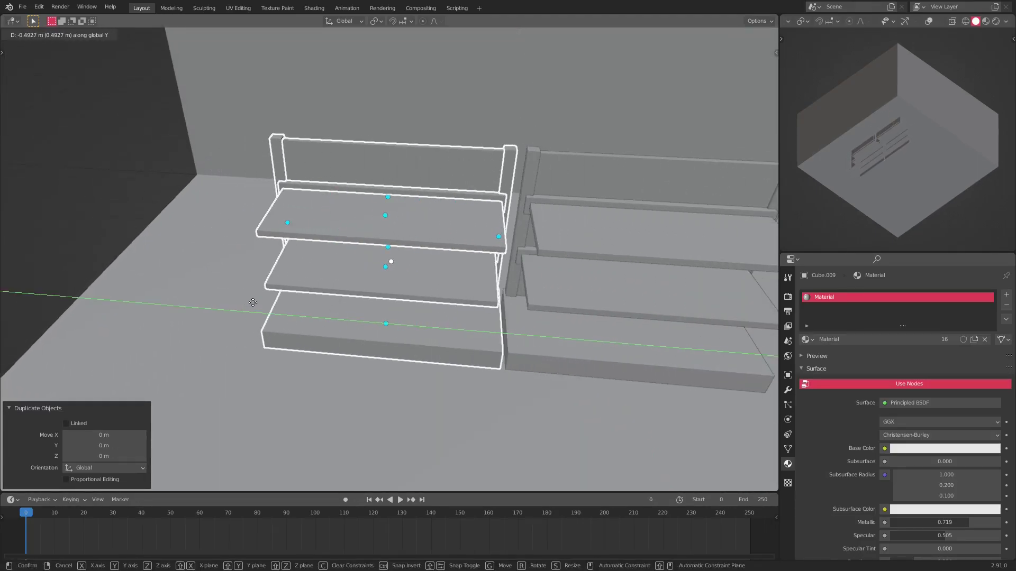
{"action": "left_click", "coordinate": [252, 311]}
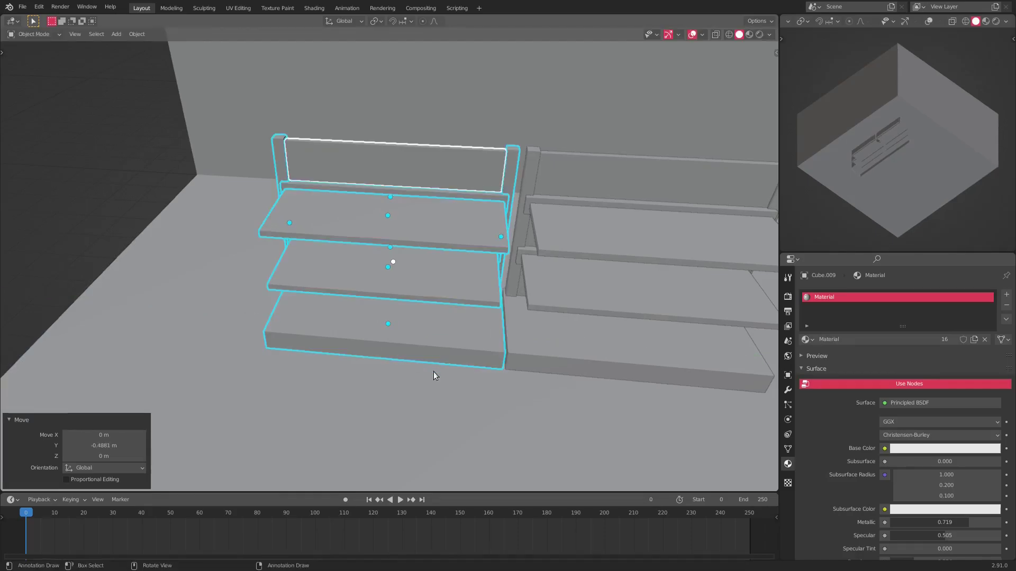
Try a third shelving unit by duplicating the second one about -0.488 m along Y, and delete that copy.
{"action": "middle_click_drag", "start_coordinate": [433, 372], "coordinate": [478, 325], "text": "shift"}
{"action": "key", "text": "shift+d"}
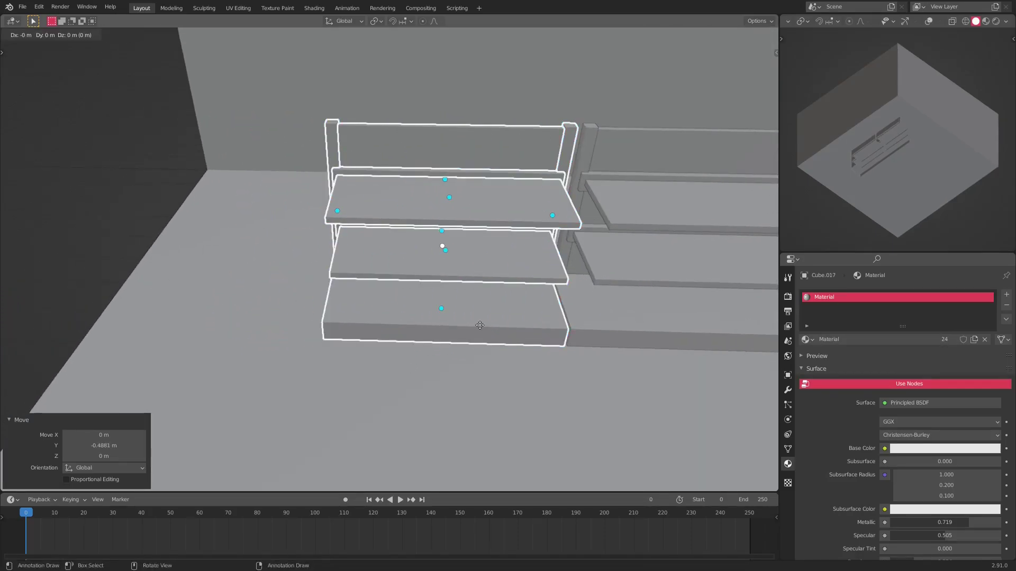
{"action": "key", "text": "y"}
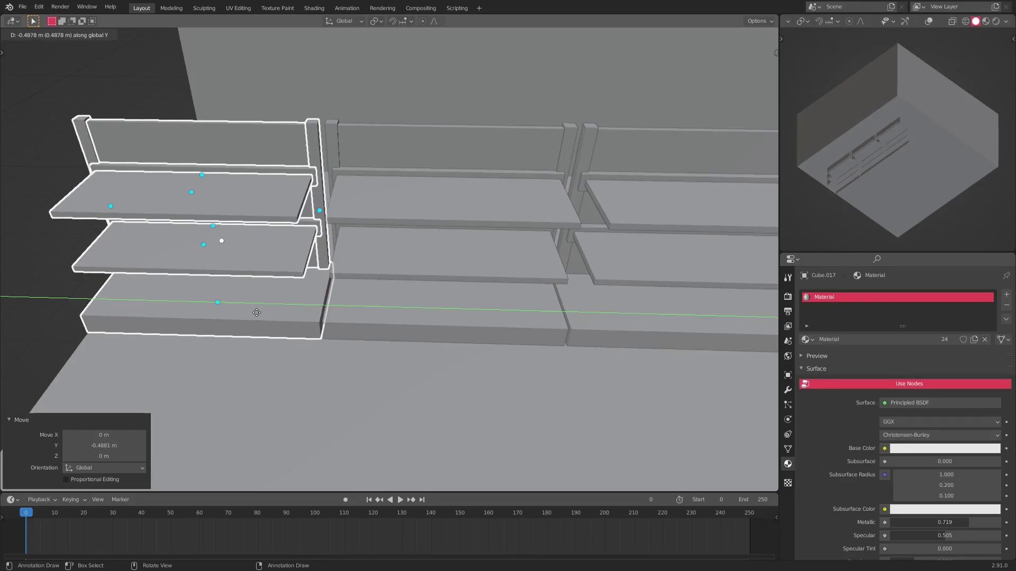
{"action": "left_click", "coordinate": [256, 312]}
{"action": "scroll", "coordinate": [291, 320], "scroll_direction": "down", "scroll_amount": 4}
{"action": "scroll", "coordinate": [399, 329], "scroll_direction": "down", "scroll_amount": 3}
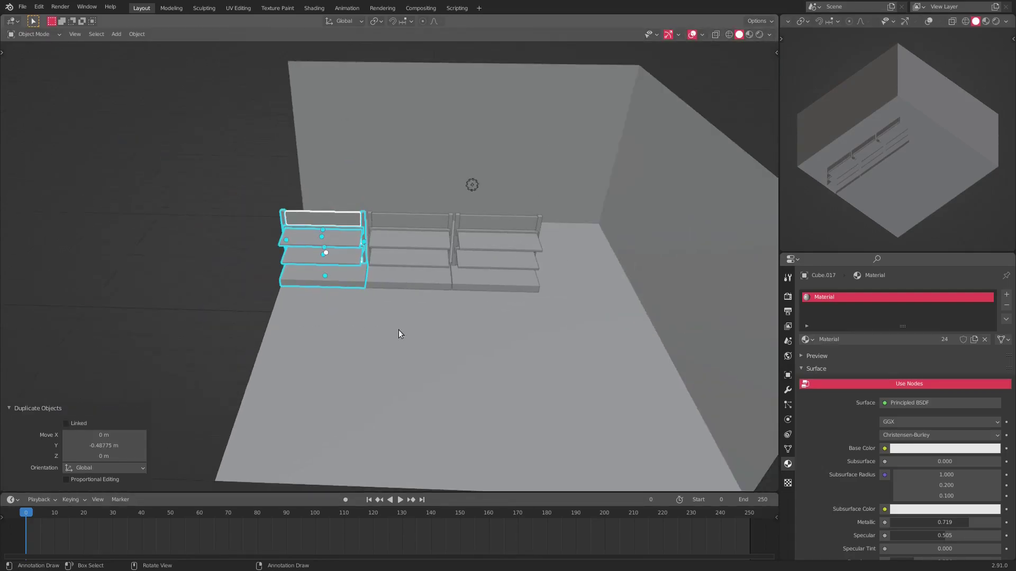
{"action": "middle_click_drag", "start_coordinate": [398, 329], "coordinate": [381, 267]}
{"action": "key", "text": "Delete"}
Select the base, back panel, posts, supports and shelf of the second shelving unit, leaving the wall unselected.
{"action": "scroll", "coordinate": [443, 287], "scroll_direction": "up", "scroll_amount": 2}
{"action": "left_click", "coordinate": [449, 299]}
{"action": "left_click", "coordinate": [445, 272], "text": "shift"}
{"action": "left_click", "coordinate": [352, 282], "text": "shift"}
{"action": "left_click", "coordinate": [336, 271], "text": "shift"}
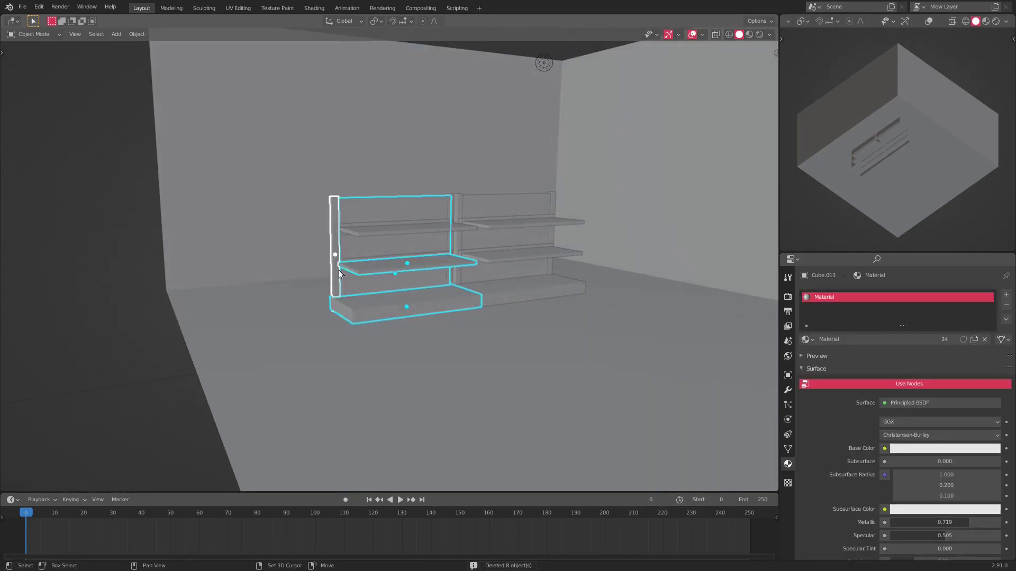
{"action": "left_click", "coordinate": [343, 258], "text": "shift"}
{"action": "scroll", "coordinate": [343, 249], "scroll_direction": "up", "scroll_amount": 2}
{"action": "left_click", "coordinate": [301, 211], "text": "shift"}
{"action": "left_click", "coordinate": [323, 180], "text": "shift"}
{"action": "left_click", "coordinate": [472, 196], "text": "shift"}
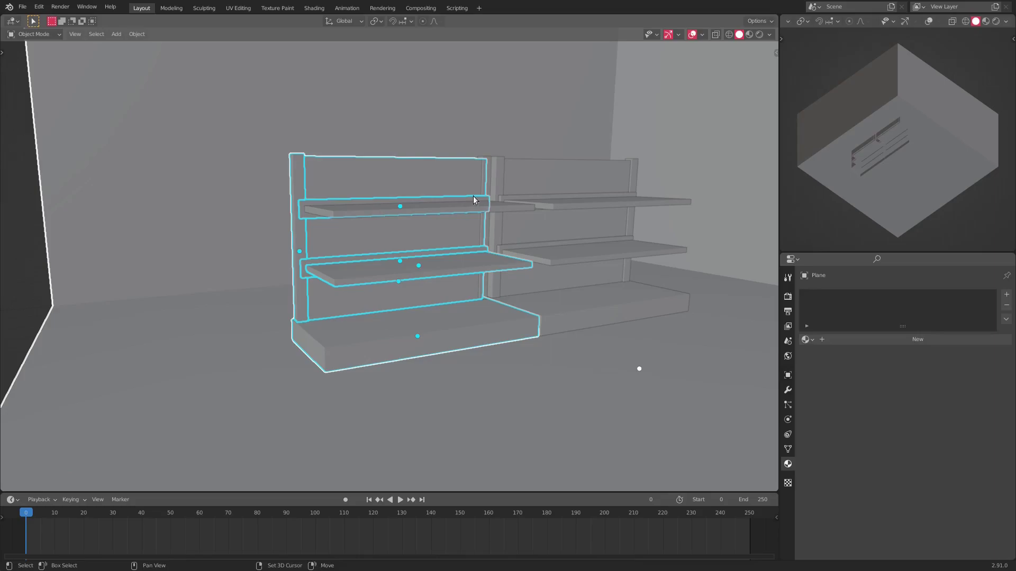
{"action": "key", "text": "ctrl+z"}
{"action": "left_click", "coordinate": [489, 185], "text": "shift"}
Duplicate the selected shelving parts and move the copy about 0.713 m along X to start a second row.
{"action": "middle_click_drag", "start_coordinate": [490, 184], "coordinate": [450, 295]}
{"action": "key", "text": "shift+d"}
{"action": "key", "text": "Escape"}
{"action": "key", "text": "g"}
{"action": "key", "text": "x"}
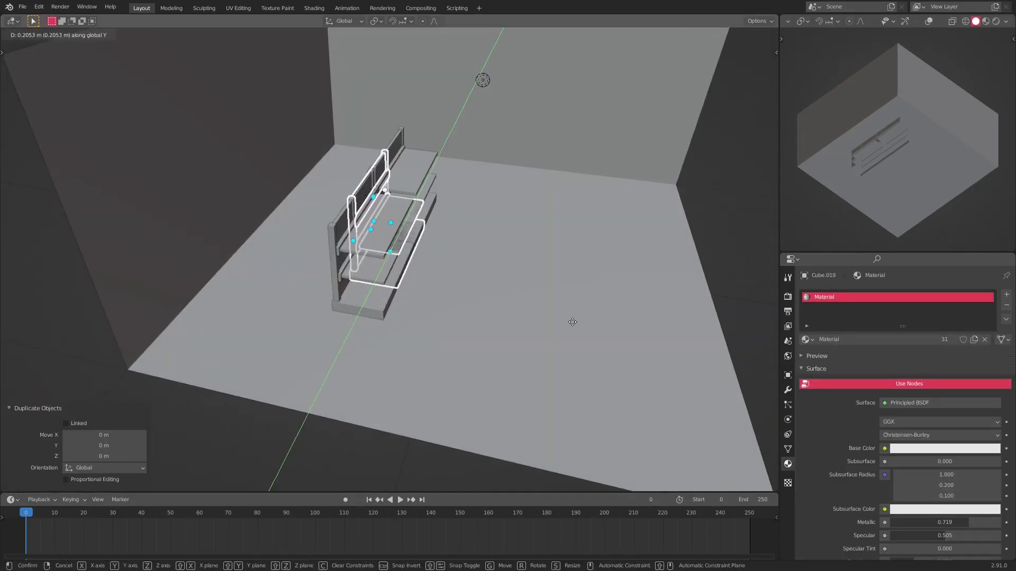
{"action": "left_click", "coordinate": [612, 352]}
Duplicate the second-row shelving unit and place the copy about 0.48 m along Y beside it.
{"action": "middle_click_drag", "start_coordinate": [509, 333], "coordinate": [241, 276]}
{"action": "scroll", "coordinate": [434, 307], "scroll_direction": "down", "scroll_amount": 2}
{"action": "middle_click_drag", "start_coordinate": [445, 304], "coordinate": [311, 233]}
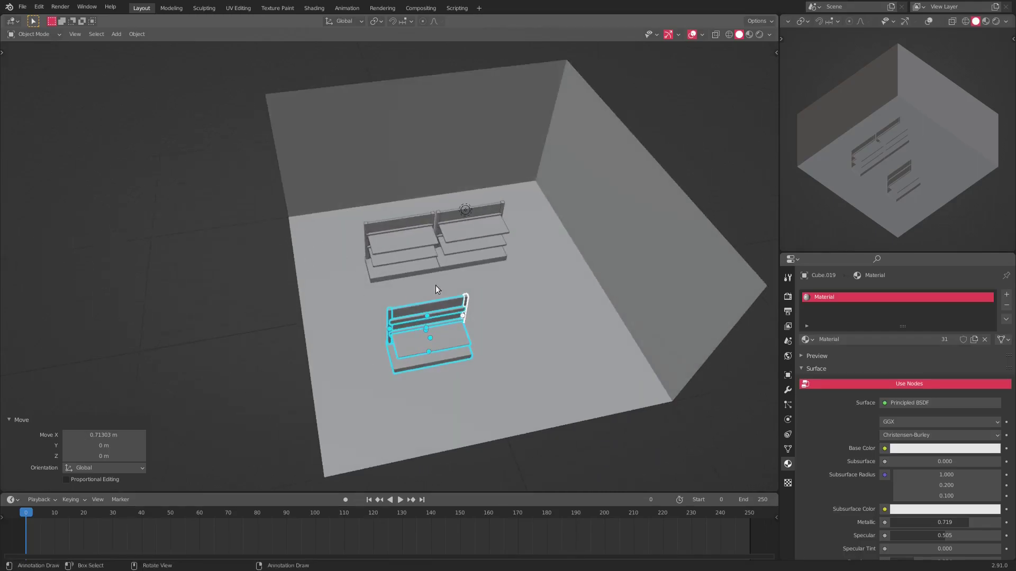
{"action": "middle_click_drag", "start_coordinate": [436, 284], "coordinate": [469, 268]}
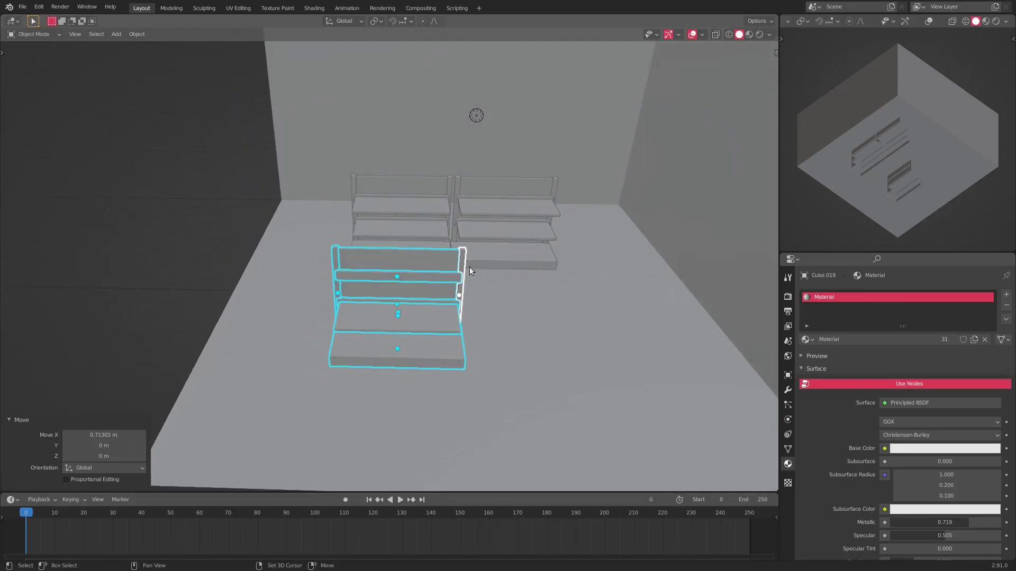
{"action": "key", "text": "shift+d"}
{"action": "key", "text": "y"}
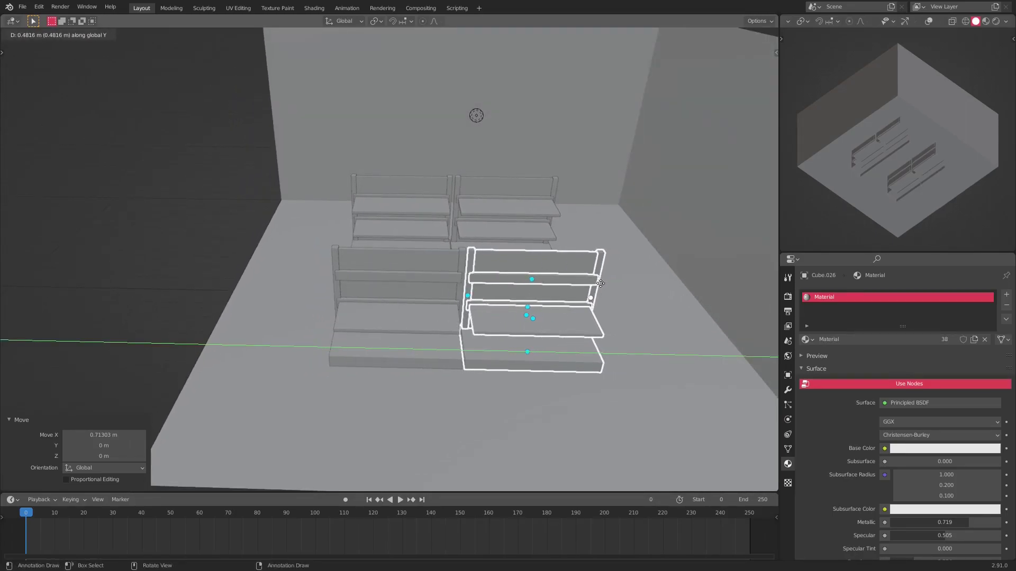
{"action": "left_click", "coordinate": [601, 283]}
Move all four shelving units together about -0.2 m along the global Y axis.
{"action": "middle_click_drag", "start_coordinate": [600, 284], "coordinate": [550, 286]}
{"action": "scroll", "coordinate": [481, 312], "scroll_direction": "up", "scroll_amount": 3}
{"action": "key", "text": "shift+d"}
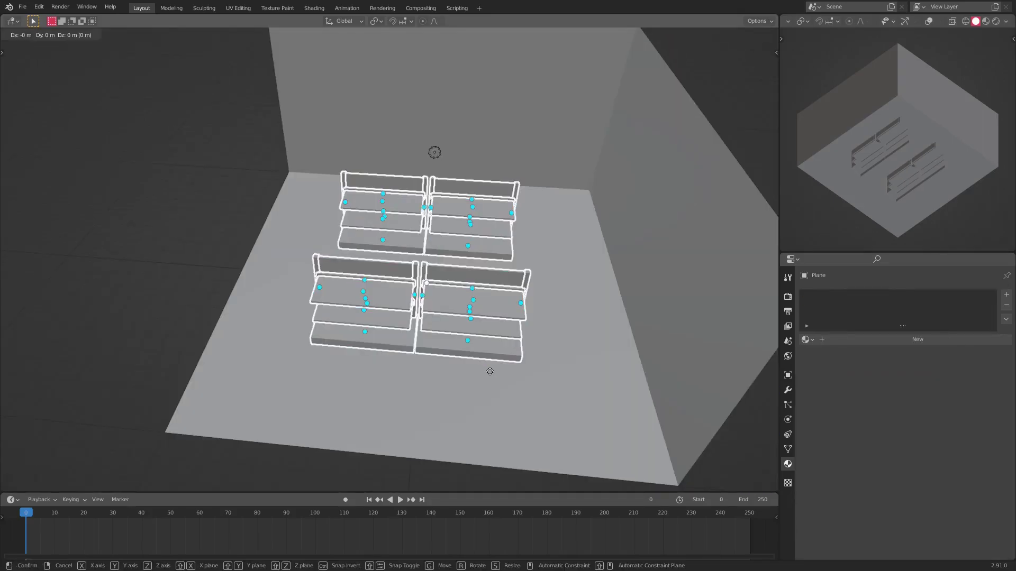
{"action": "key", "text": "y"}
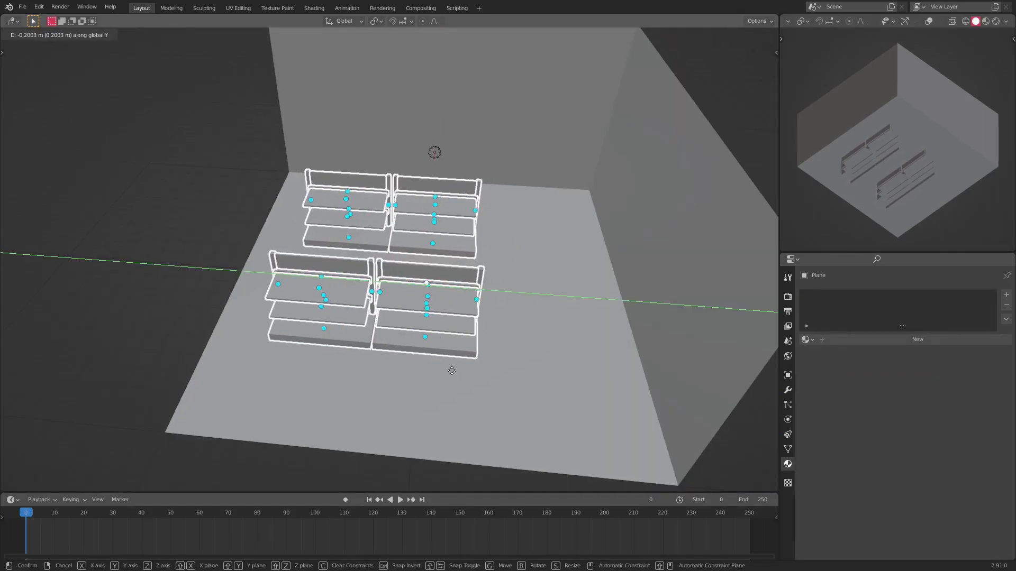
{"action": "left_click", "coordinate": [451, 371]}
Shift both rows of shelving along the global X axis and clear the shelving selection.
{"action": "middle_click_drag", "start_coordinate": [452, 370], "coordinate": [369, 353]}
{"action": "middle_click_drag", "start_coordinate": [421, 290], "coordinate": [467, 278]}
{"action": "key", "text": "g"}
{"action": "key", "text": "y"}
{"action": "key", "text": "x"}
{"action": "left_click", "coordinate": [564, 290]}
{"action": "left_click", "coordinate": [411, 375]}
Inspect the two rows of shelving in Material Preview and rendered shading.
{"action": "scroll", "coordinate": [411, 373], "scroll_direction": "up", "scroll_amount": 3}
{"action": "mouse_move", "coordinate": [411, 373]}
{"action": "middle_mouse_down"}
{"action": "mouse_move", "coordinate": [453, 415]}
{"action": "mouse_move", "coordinate": [447, 422]}
{"action": "mouse_move", "coordinate": [431, 427]}
{"action": "mouse_move", "coordinate": [392, 367]}
{"action": "middle_mouse_up"}
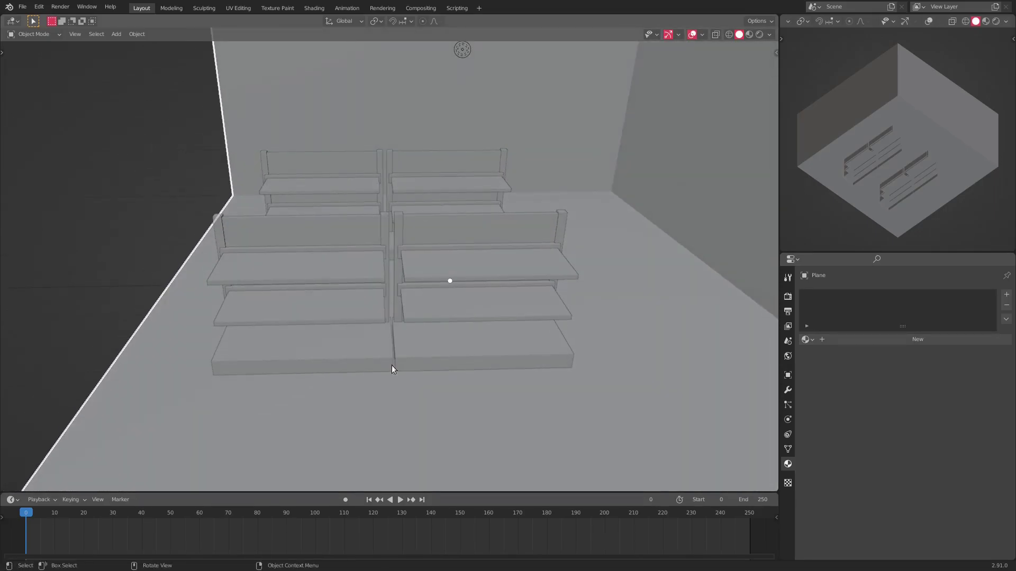
{"action": "middle_click_drag", "start_coordinate": [338, 314], "coordinate": [417, 324]}
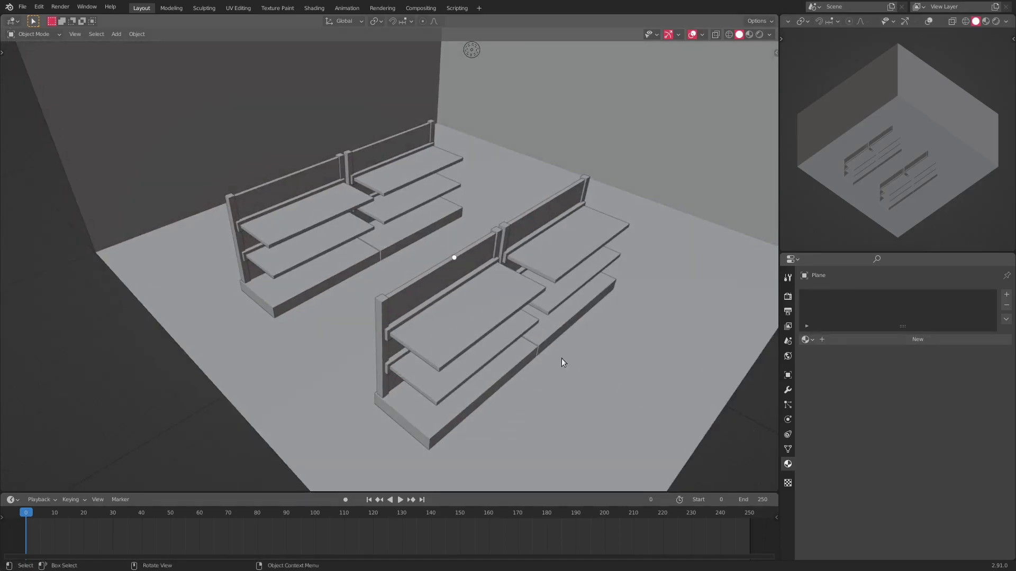
{"action": "scroll", "coordinate": [561, 358], "scroll_direction": "down", "scroll_amount": 4}
{"action": "left_click", "coordinate": [749, 35]}
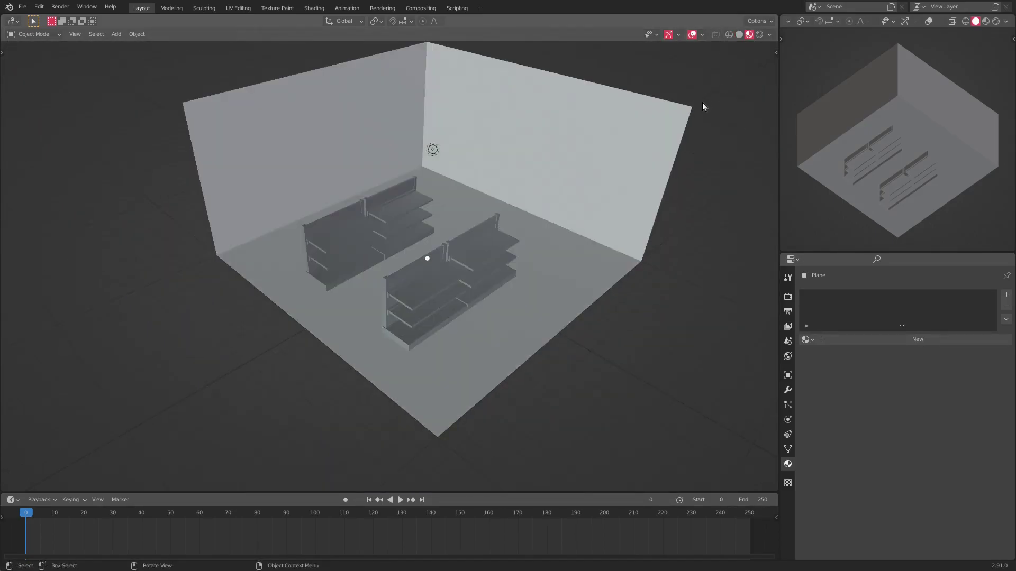
{"action": "left_click", "coordinate": [759, 35]}
{"action": "scroll", "coordinate": [542, 259], "scroll_direction": "up", "scroll_amount": 3}
{"action": "mouse_move", "coordinate": [542, 259]}
{"action": "middle_mouse_down"}
{"action": "mouse_move", "coordinate": [511, 229]}
{"action": "mouse_move", "coordinate": [543, 262]}
{"action": "mouse_move", "coordinate": [612, 268]}
{"action": "mouse_move", "coordinate": [484, 257]}
{"action": "mouse_move", "coordinate": [612, 278]}
{"action": "mouse_move", "coordinate": [550, 259]}
{"action": "mouse_move", "coordinate": [636, 253]}
{"action": "mouse_move", "coordinate": [589, 243]}
{"action": "mouse_move", "coordinate": [541, 251]}
{"action": "middle_mouse_up"}
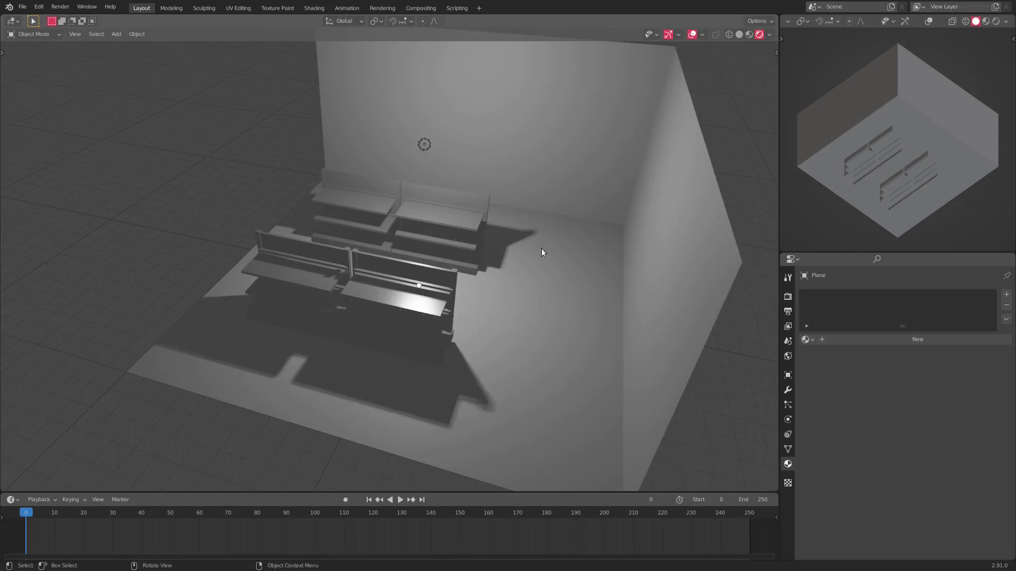